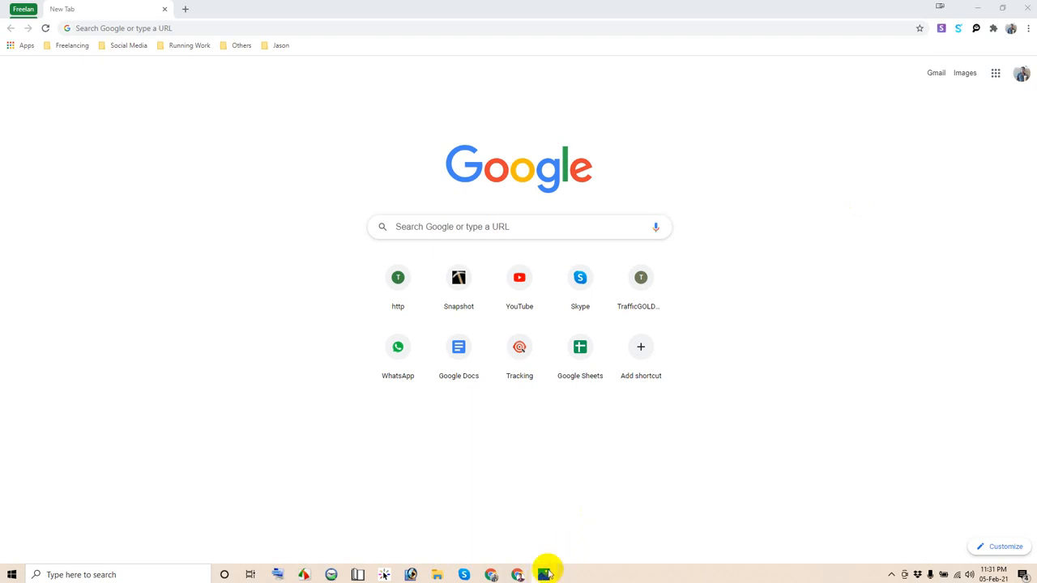
Read the client's lead requirements in the chat image 44.png and switch to the Sales Navigator lead search in Chrome.
left_click(544, 573)
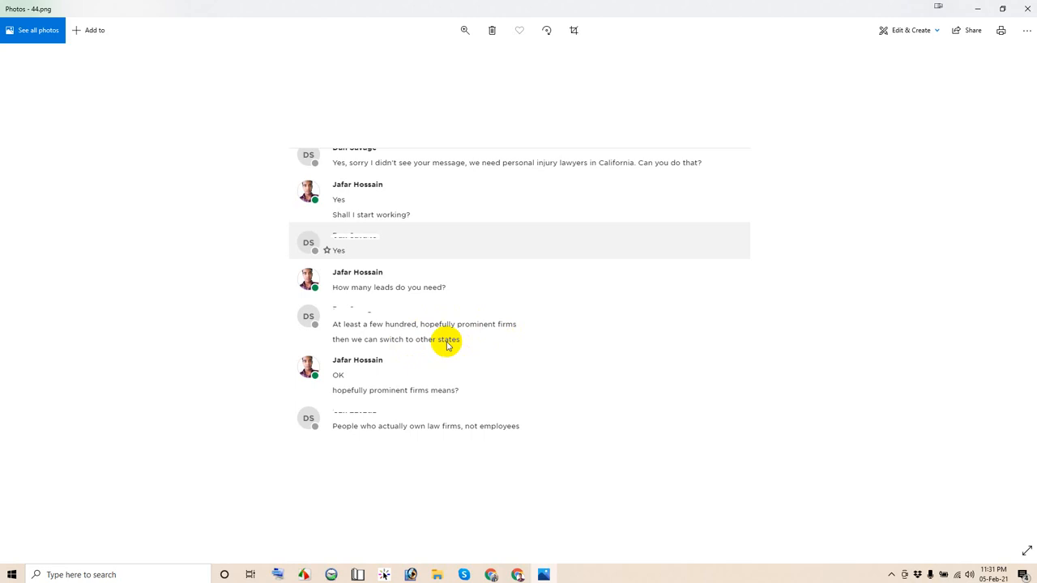
left_click(519, 575)
left_click(247, 11)
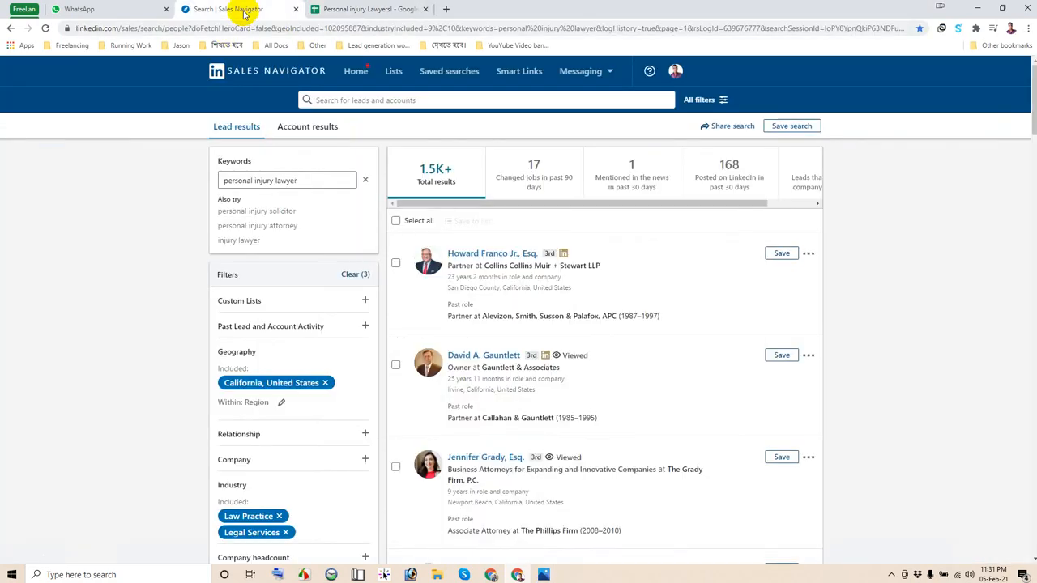
Open the regular LinkedIn site from Sales Navigator in a separate browser tab and display its feed.
left_click(676, 72)
right_click(591, 258)
left_click(635, 266)
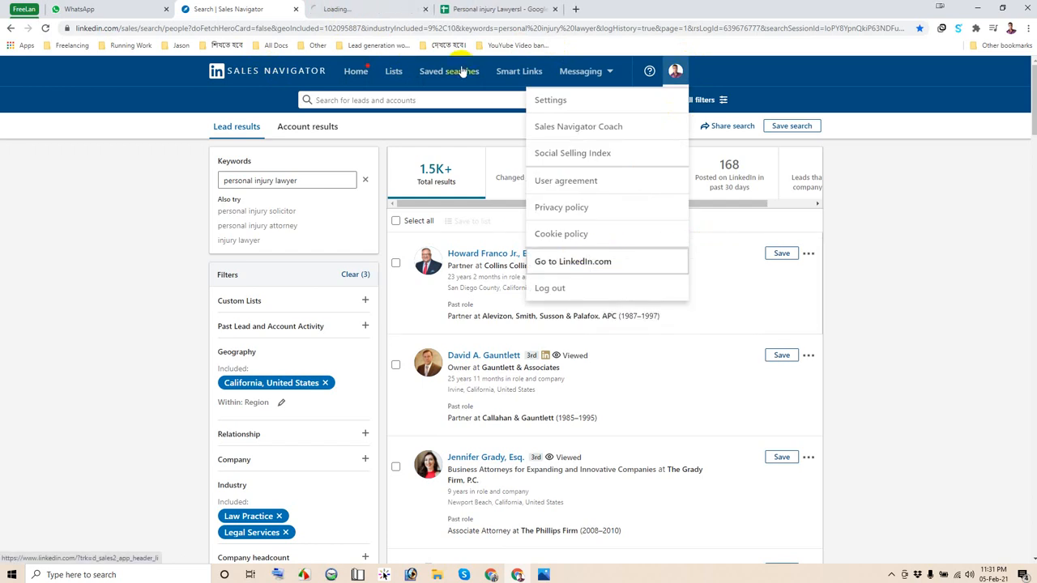
left_click(364, 9)
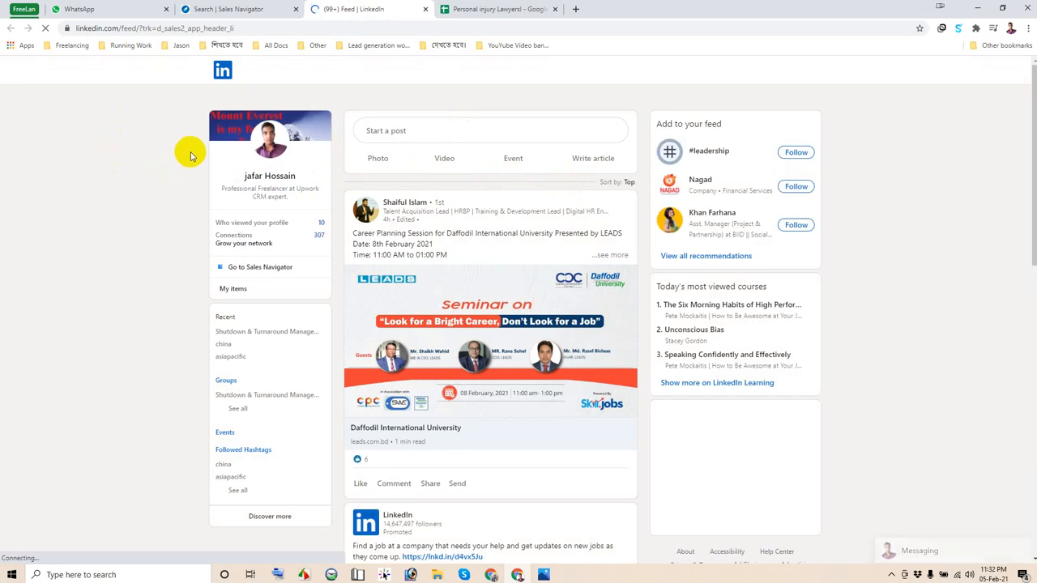
left_click(239, 14)
left_click(341, 9)
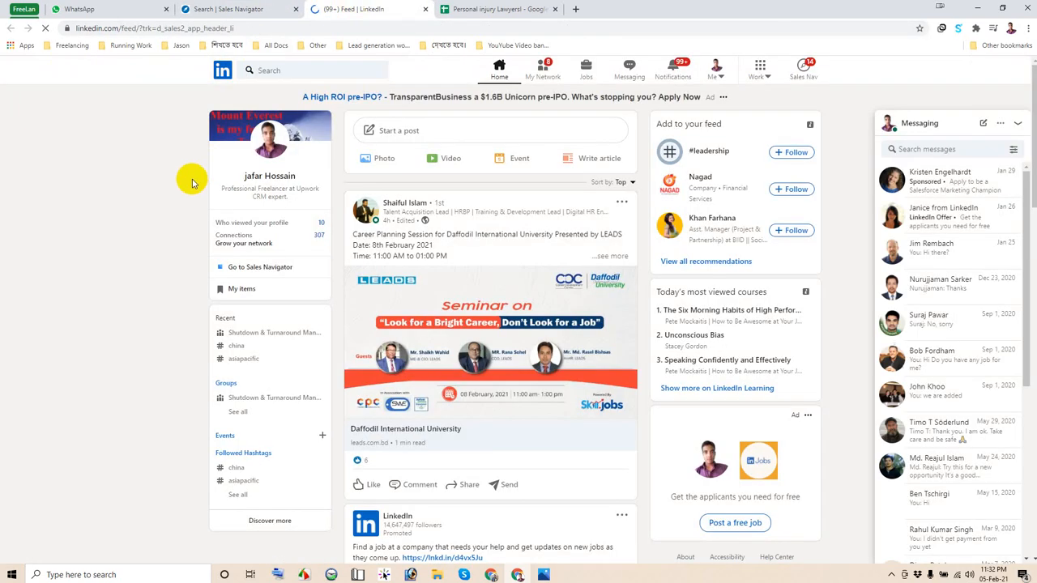
Look over the keyword and filters of the Sales Navigator lead search and compare the page with the regular LinkedIn feed.
left_click(245, 6)
scroll(296, 273, "down", 5)
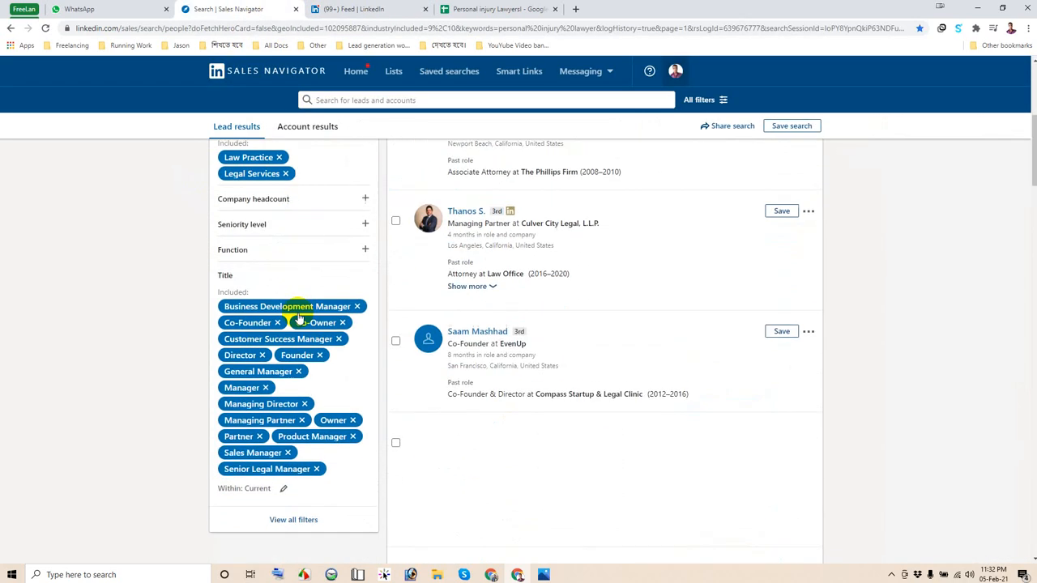
scroll(296, 319, "down", 3)
scroll(296, 319, "up", 8)
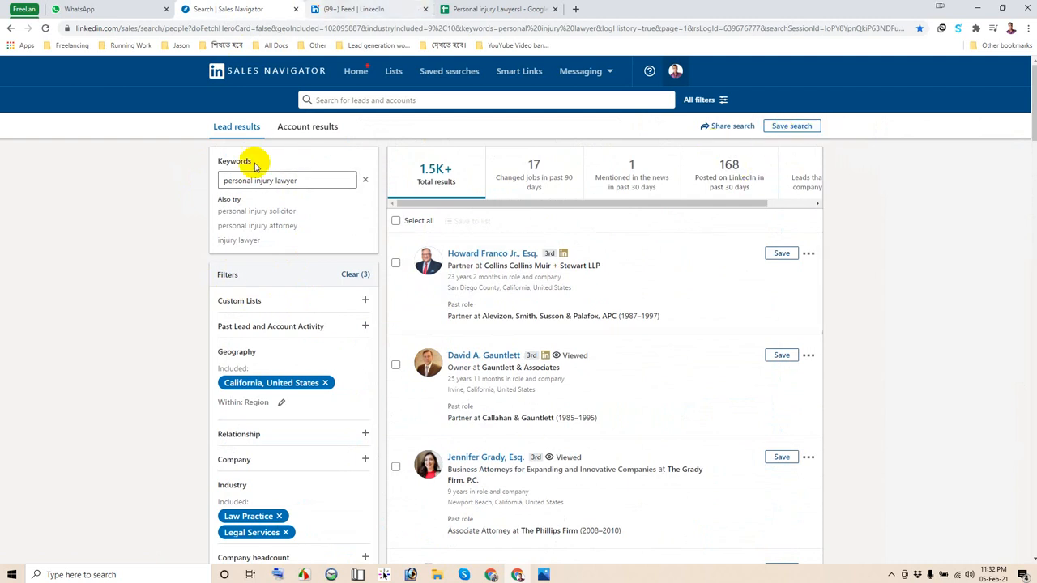
left_click(383, 9)
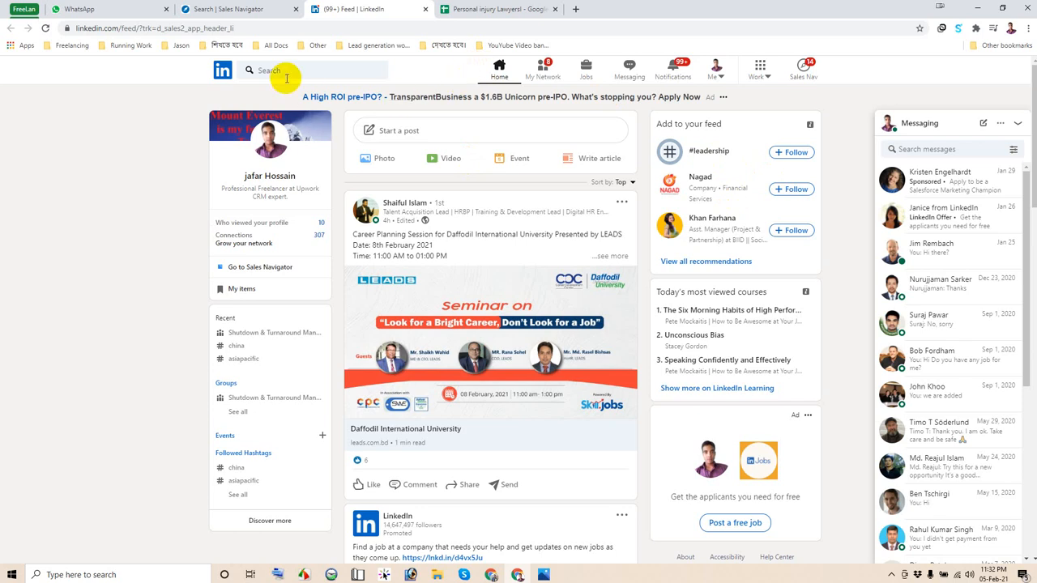
left_click(240, 9)
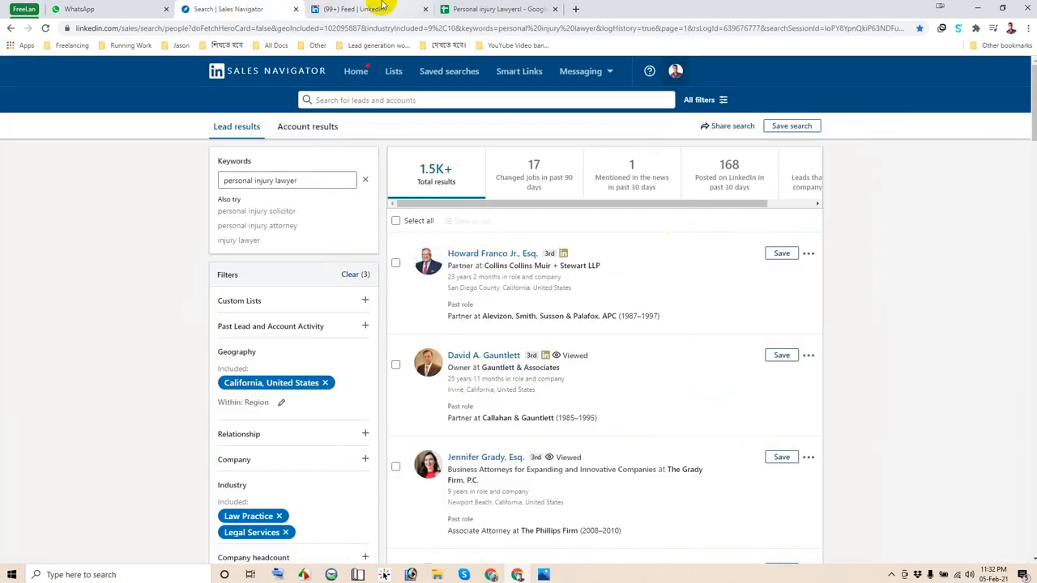
Examine the Company Name, Person, Title, Email, Phone and Address columns of the personal injury lawyers spreadsheet.
left_click(499, 9)
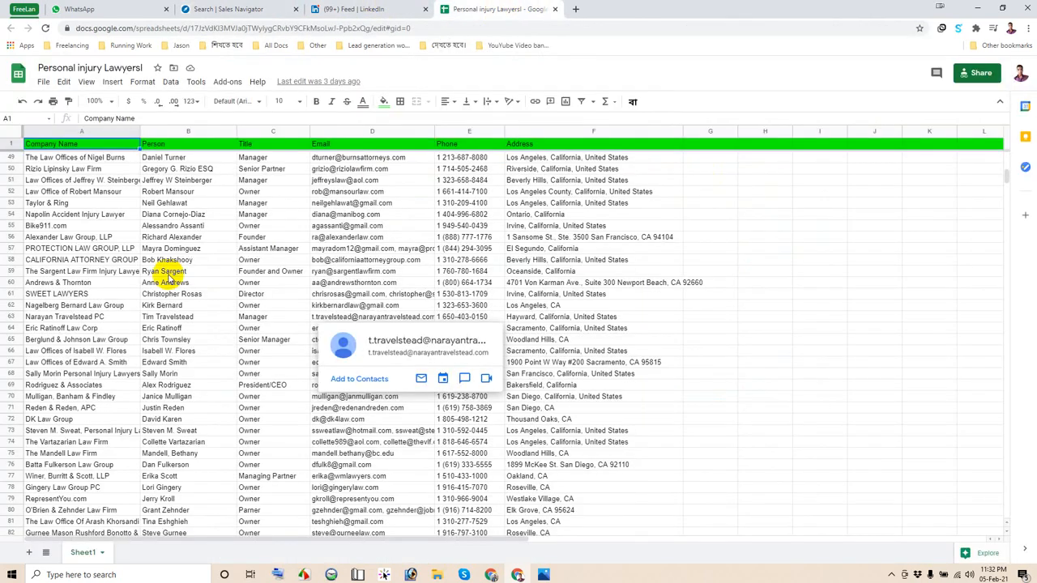
scroll(648, 332, "down", 2)
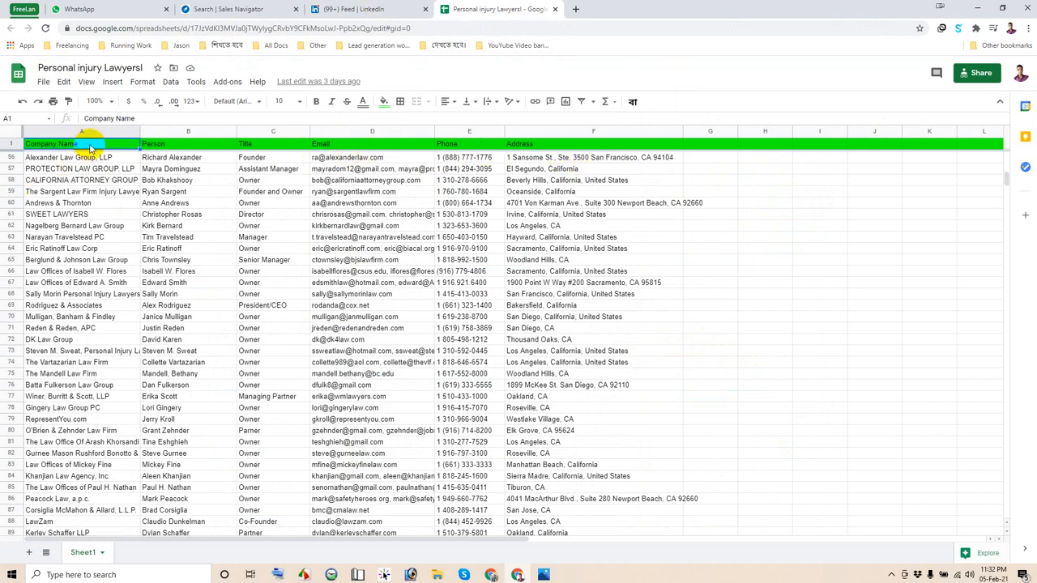
left_click(189, 146)
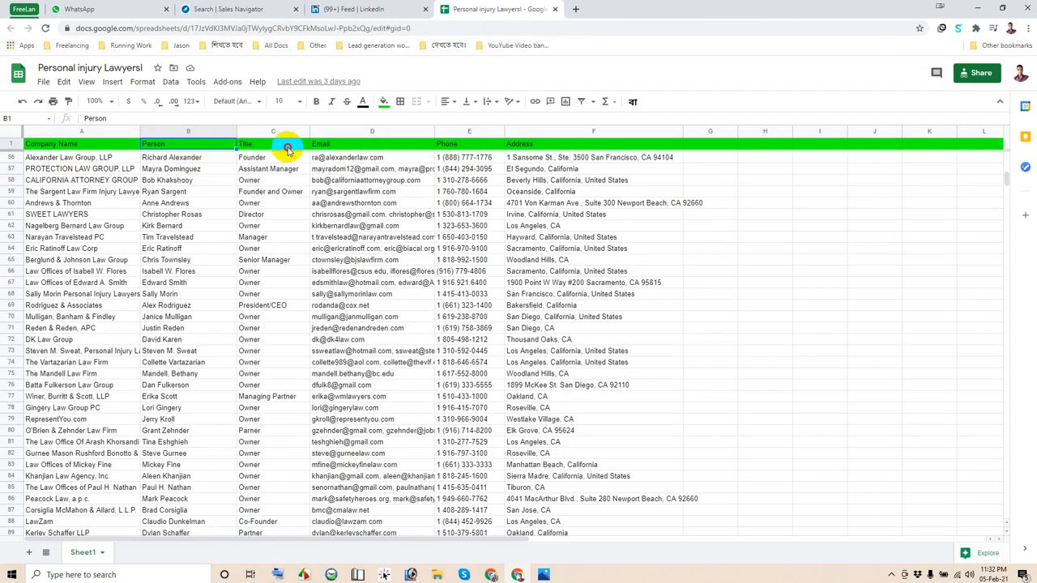
left_click(288, 149)
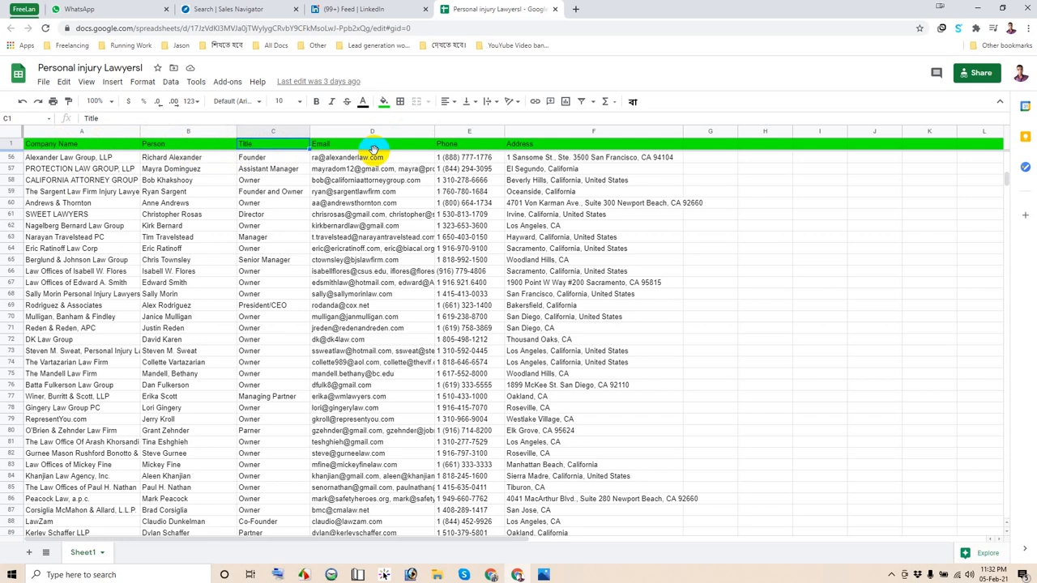
left_click(180, 146)
left_click(358, 146)
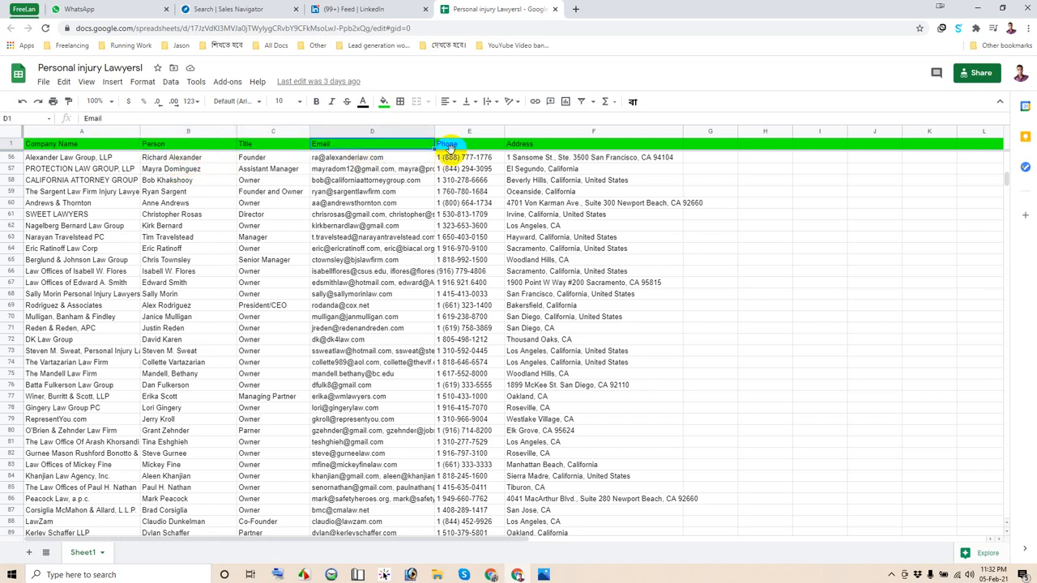
left_click(468, 146)
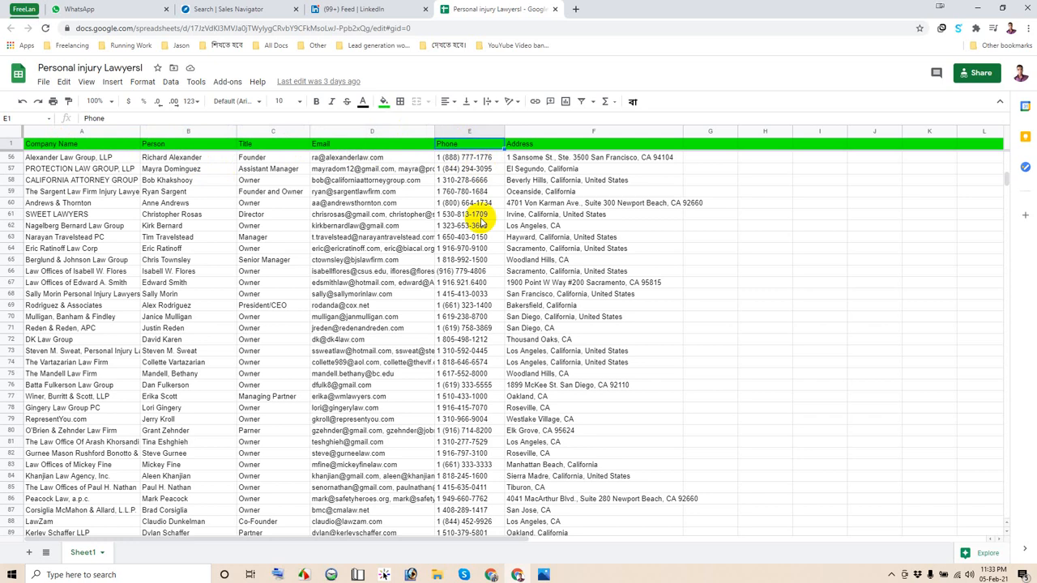
left_click(567, 146)
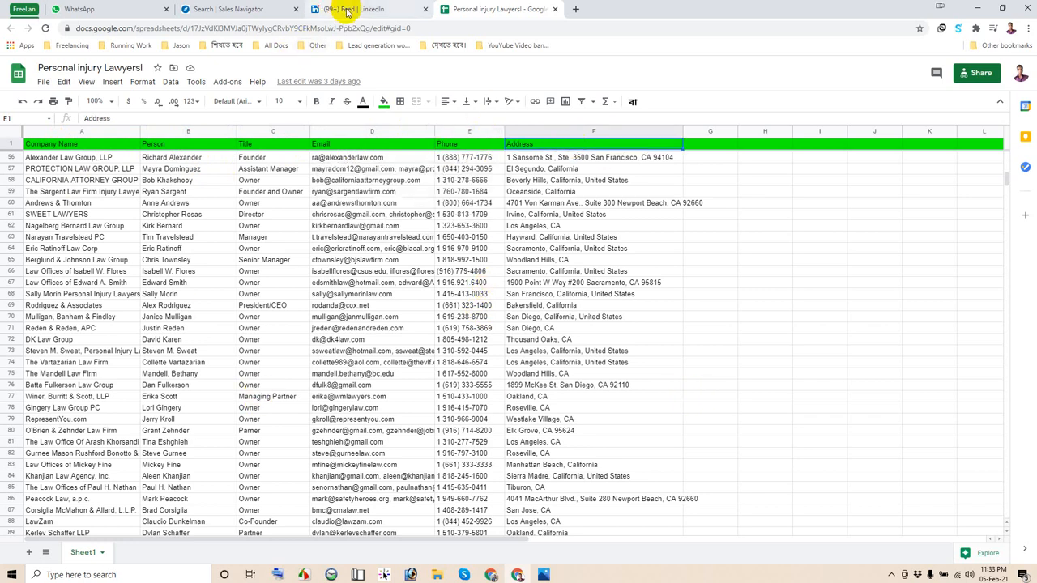
Compare the lead search's keyword and geography filter with the client's request in the chat image.
left_click(239, 9)
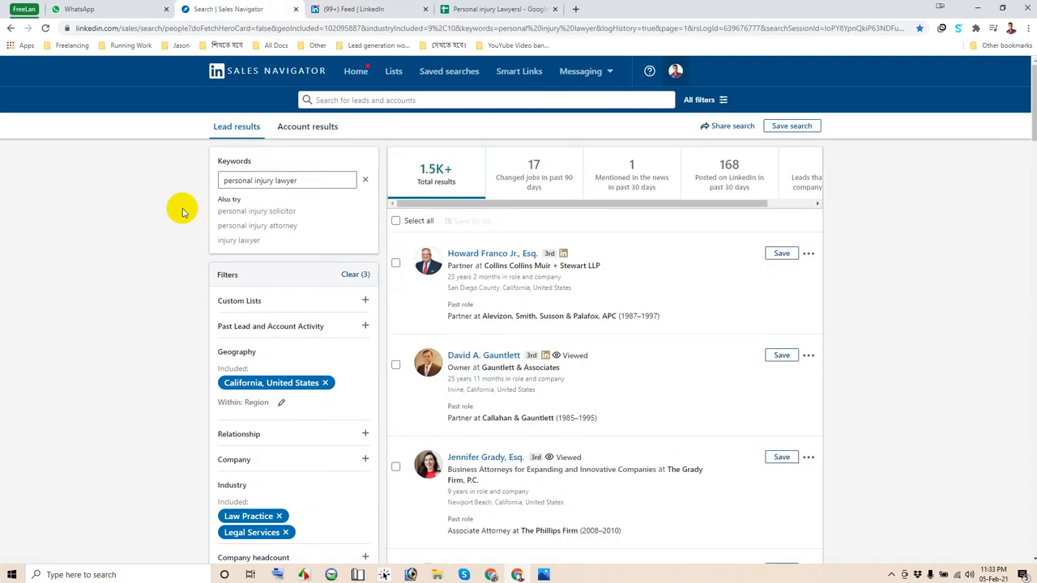
left_click_drag(306, 180, 205, 177)
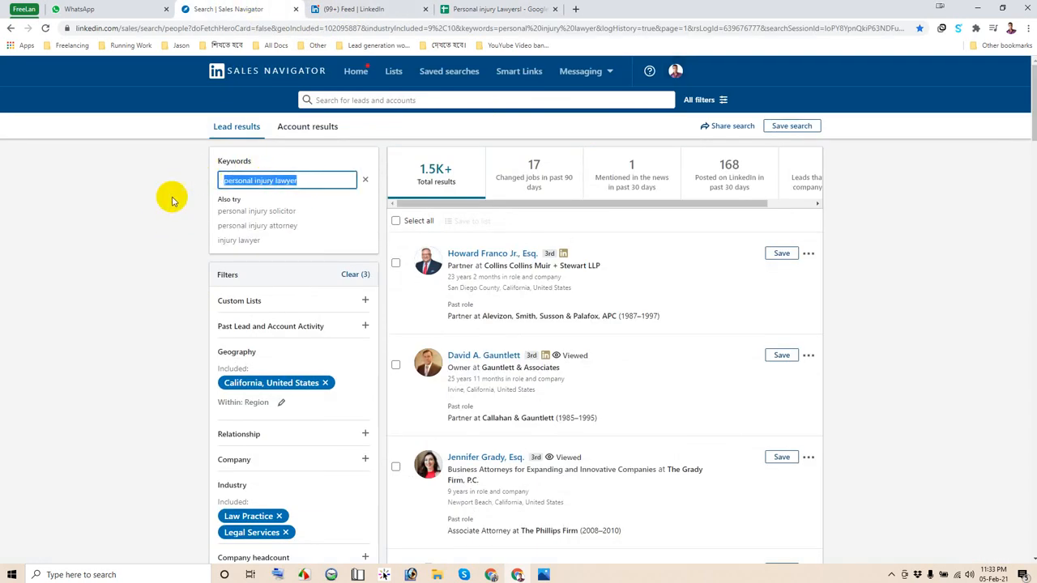
left_click(167, 202)
left_click(544, 574)
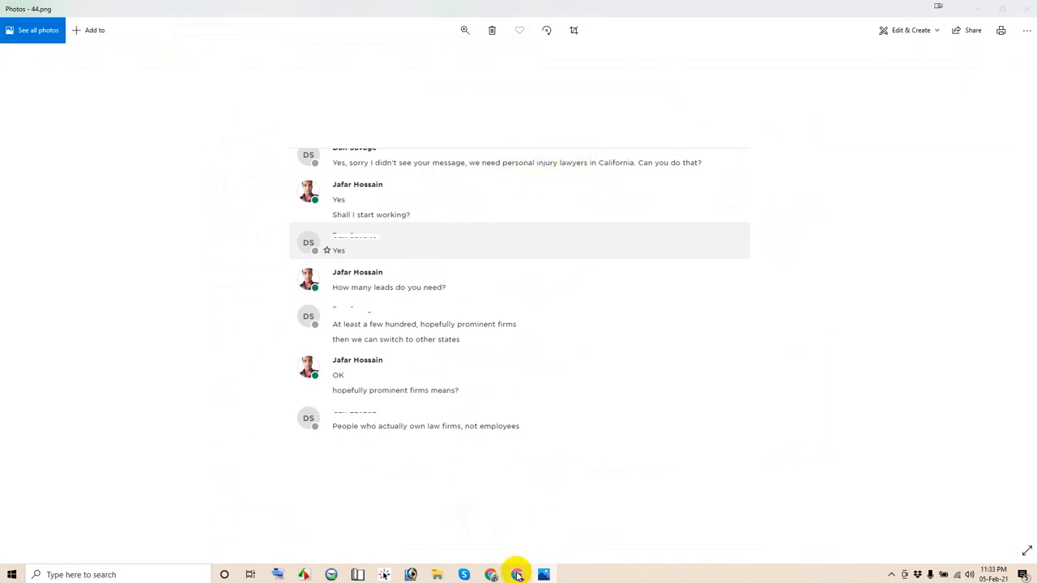
left_click(516, 574)
scroll(150, 318, "down", 3)
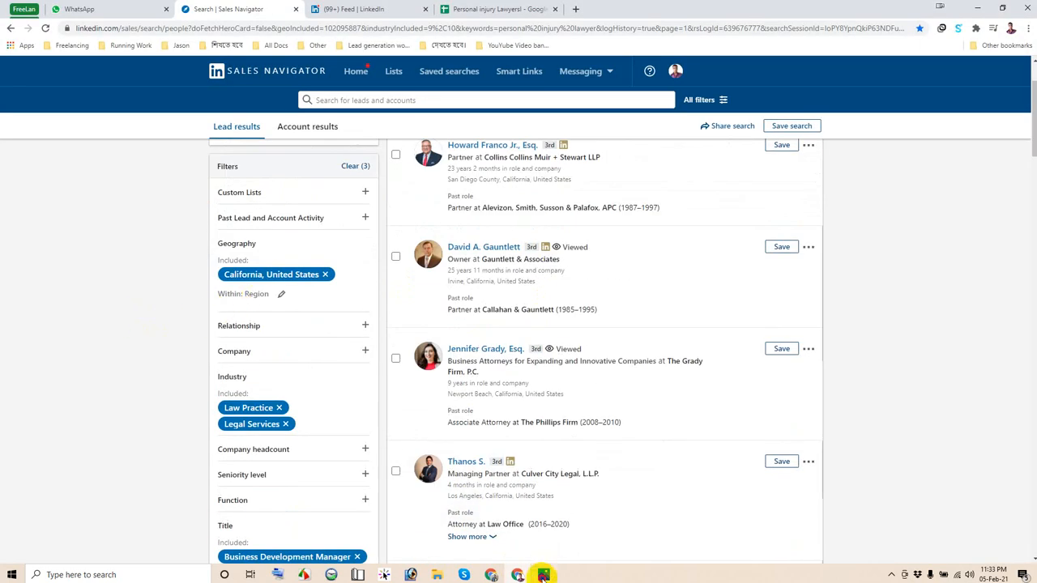
left_click(544, 574)
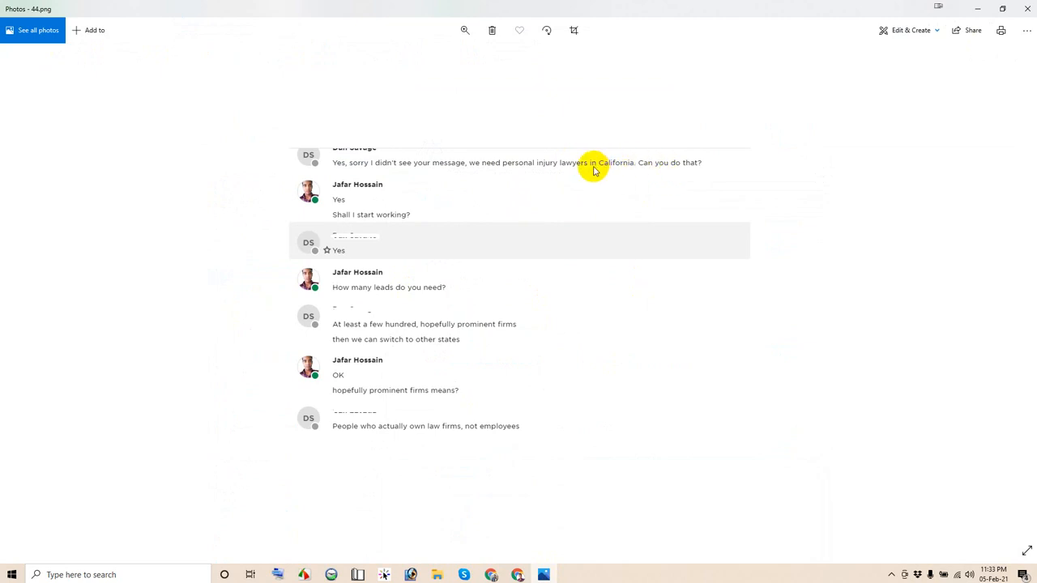
left_click(517, 574)
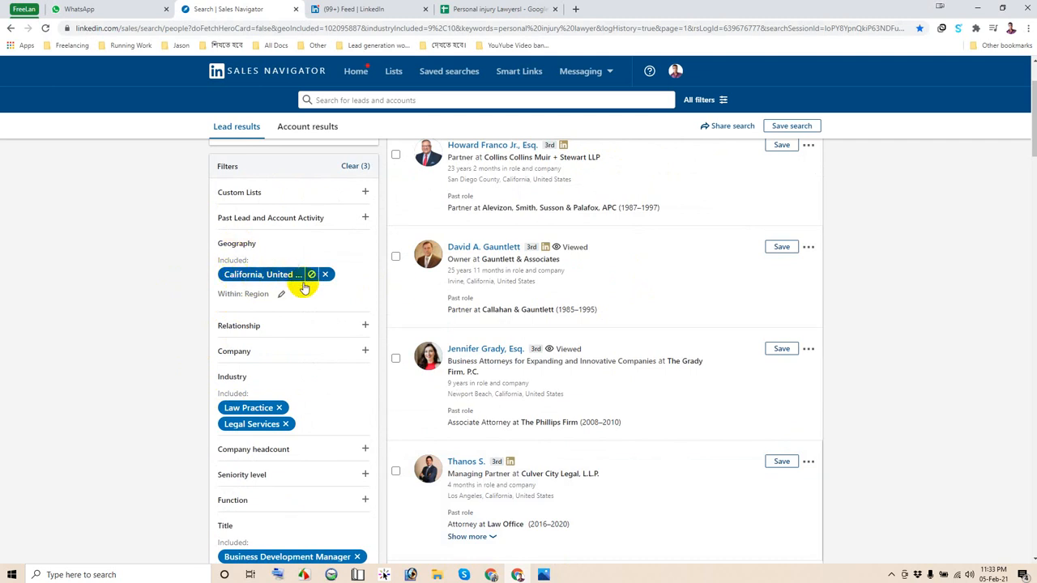
Examine the Industry and Title filters of the lead search and its list of matching leads.
scroll(126, 381, "down", 2)
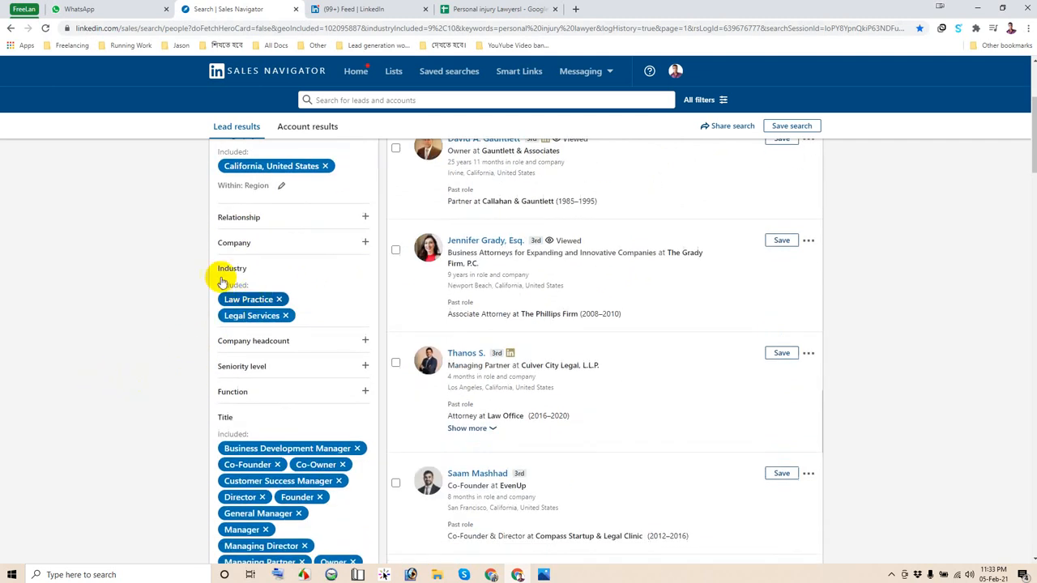
scroll(212, 287, "down", 1)
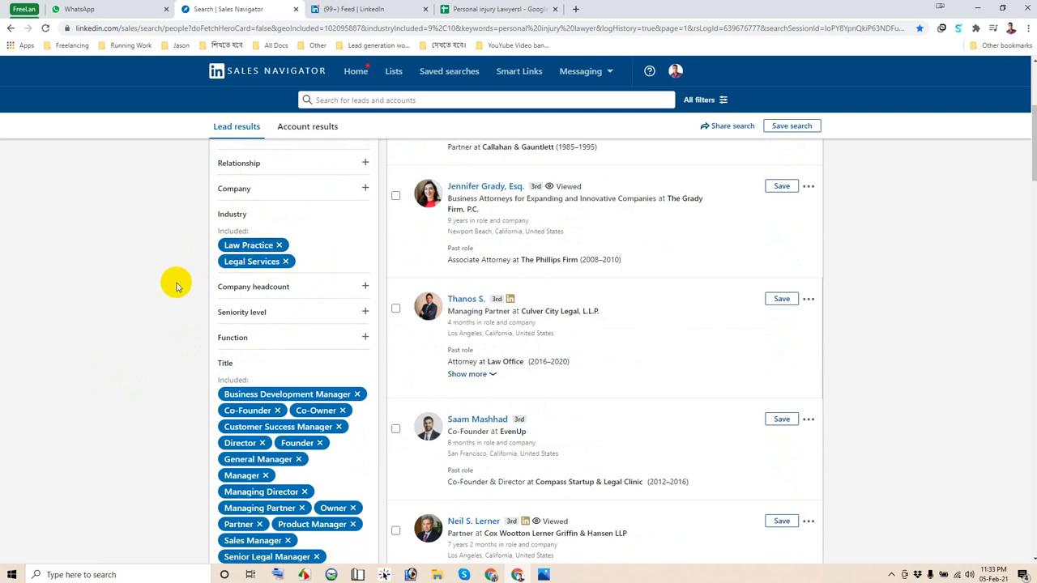
scroll(177, 285, "down", 2)
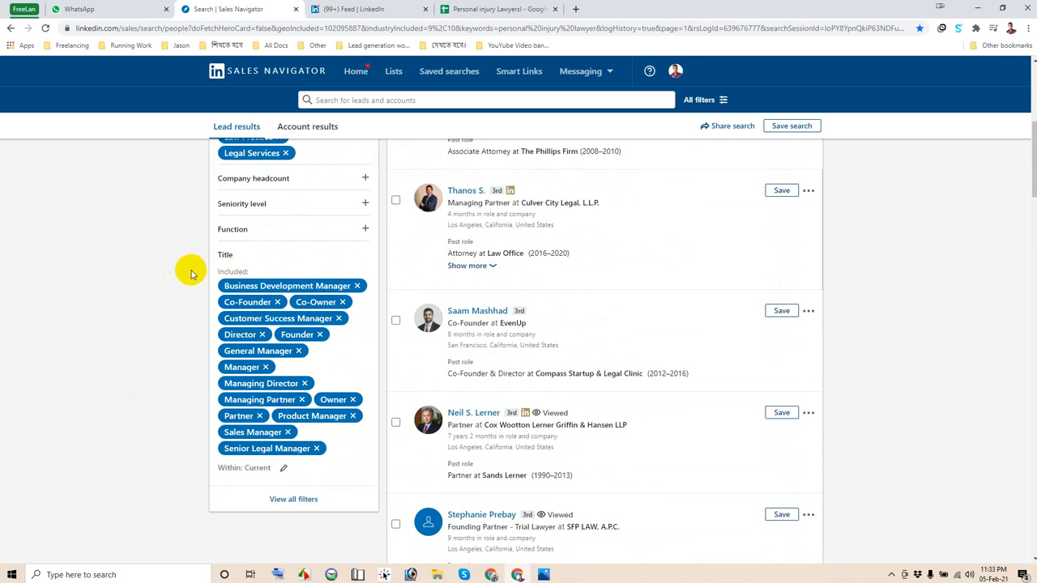
scroll(170, 303, "down", 1)
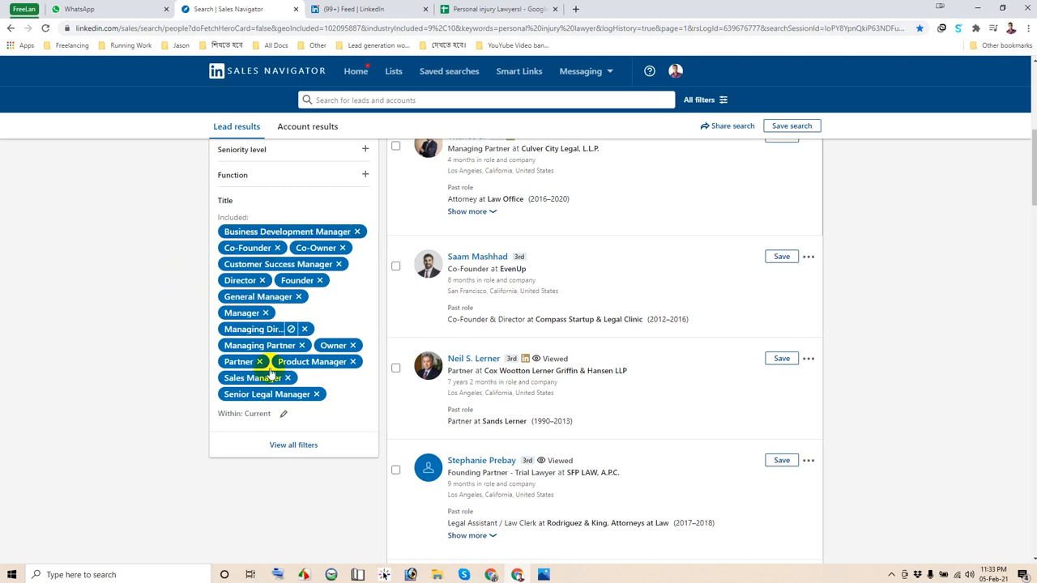
scroll(685, 294, "up", 5)
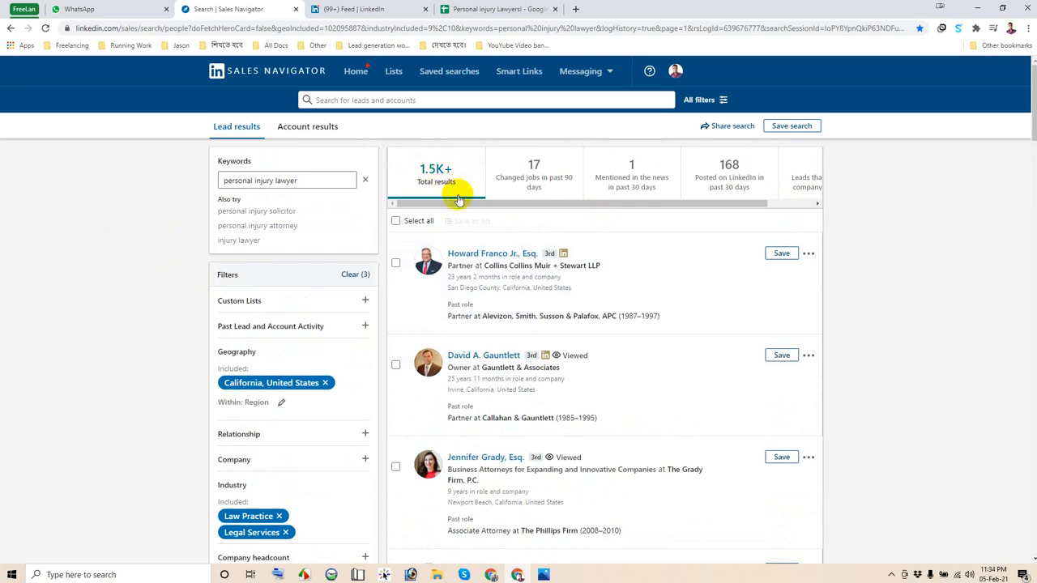
scroll(753, 294, "down", 2)
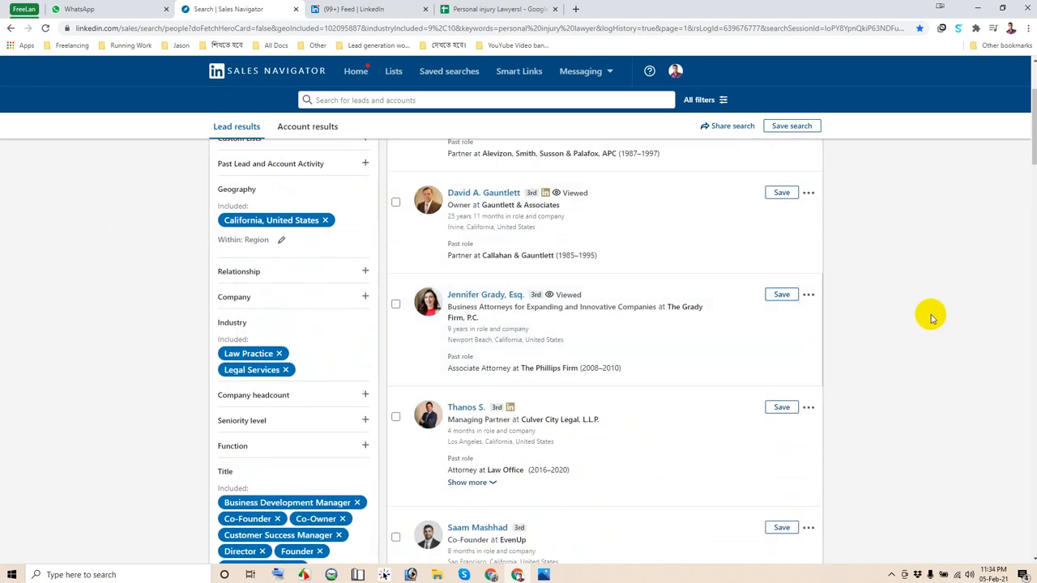
Open Google Drive in a new browser tab.
key("ctrl+t")
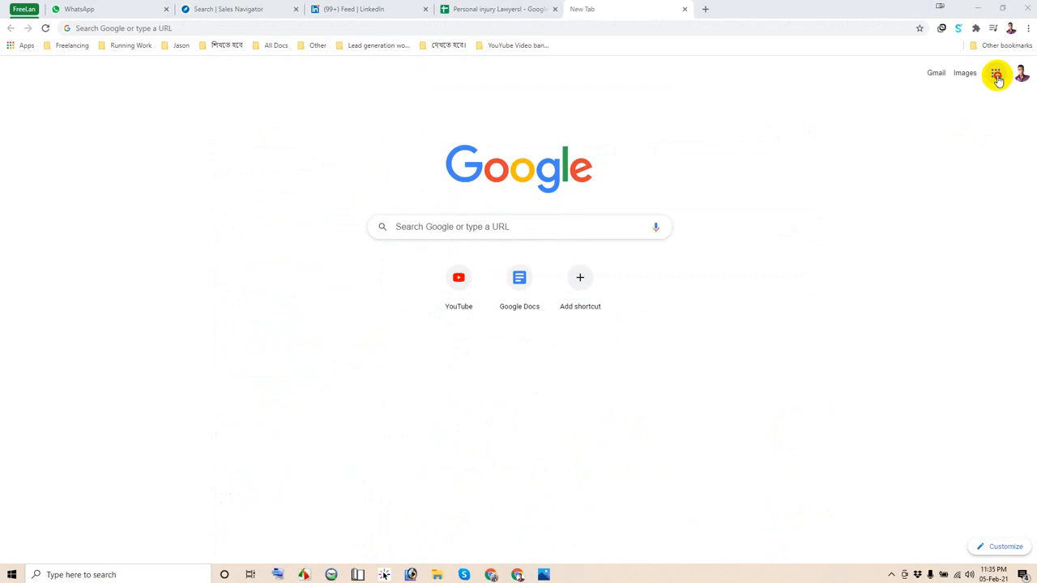
left_click(995, 73)
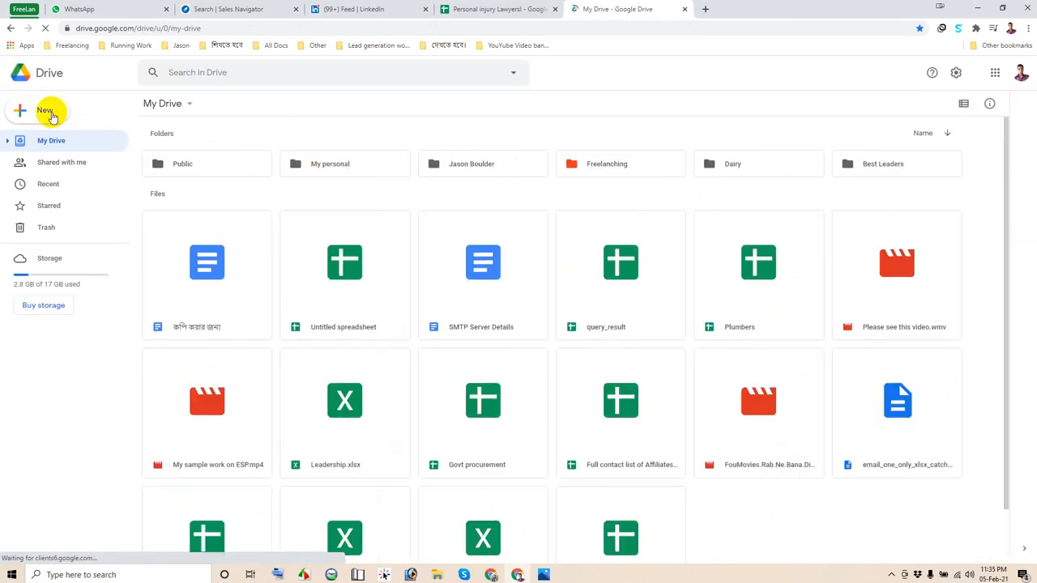
left_click(44, 111)
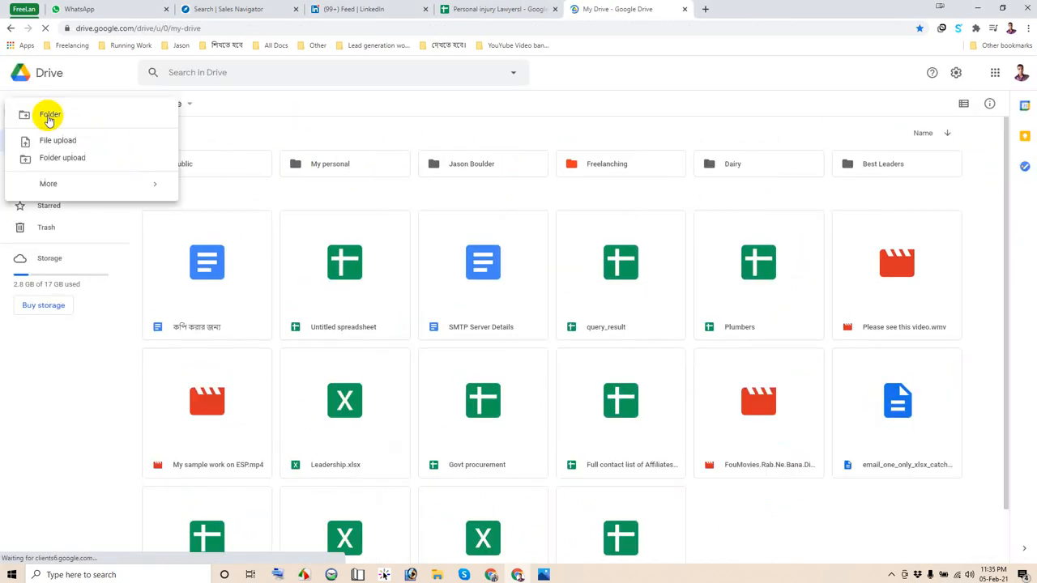
left_click(242, 108)
left_click(42, 112)
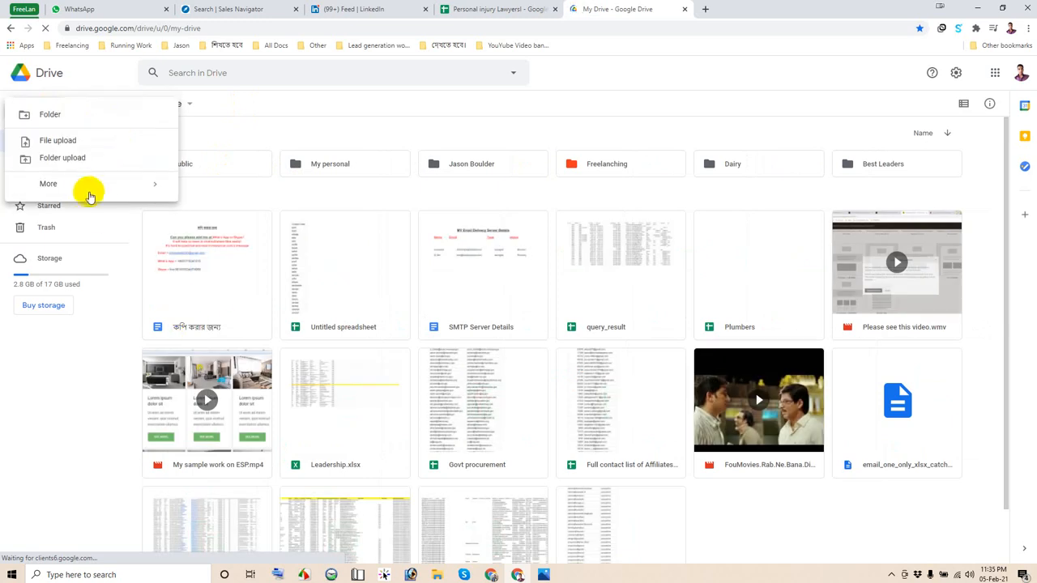
left_click(229, 104)
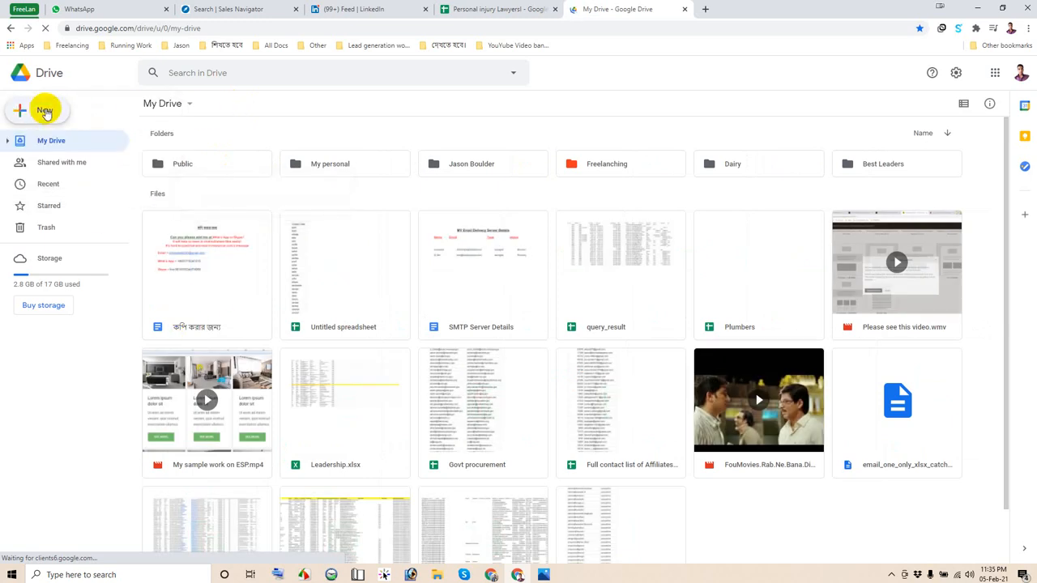
Create a blank Google Docs document in My Drive.
left_click(46, 113)
left_click(86, 179)
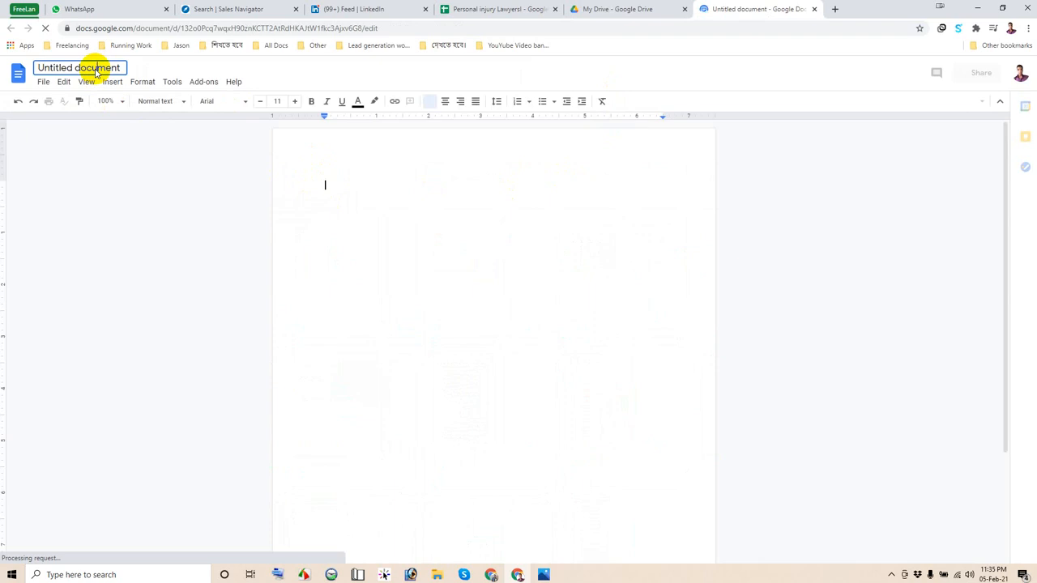
left_click(90, 69)
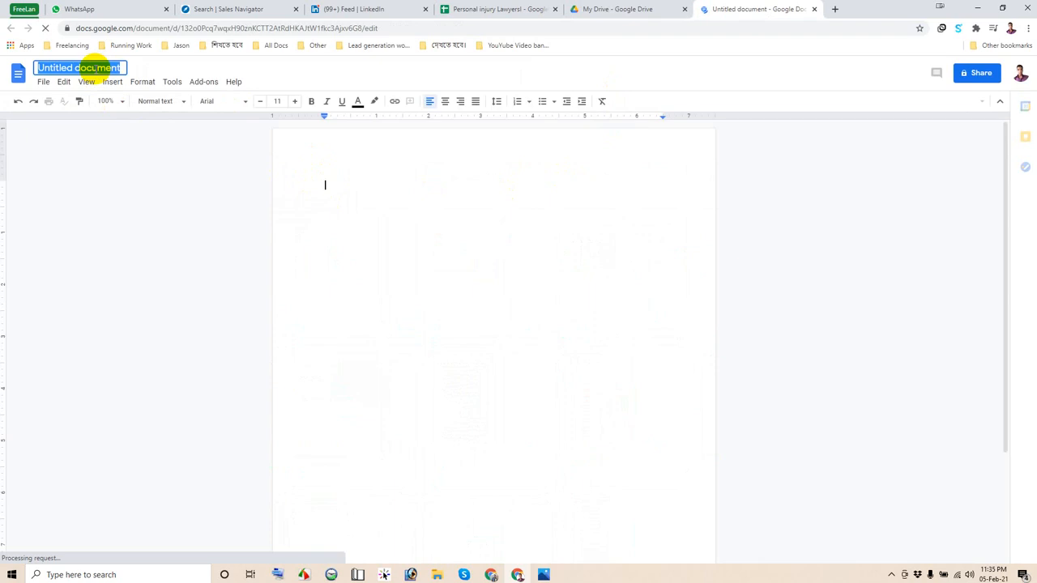
type("To")
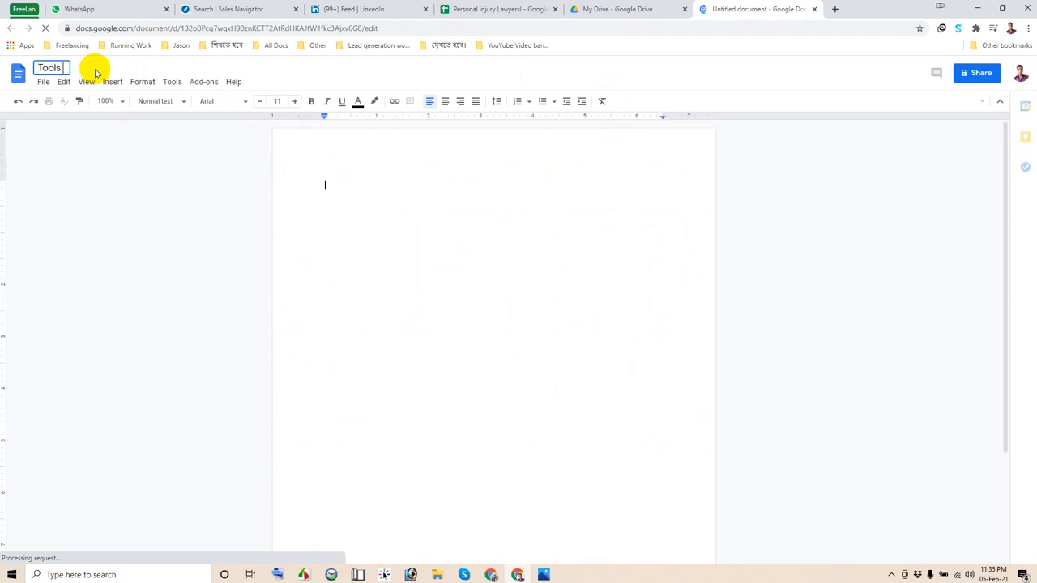
type("ols")
type("gee")
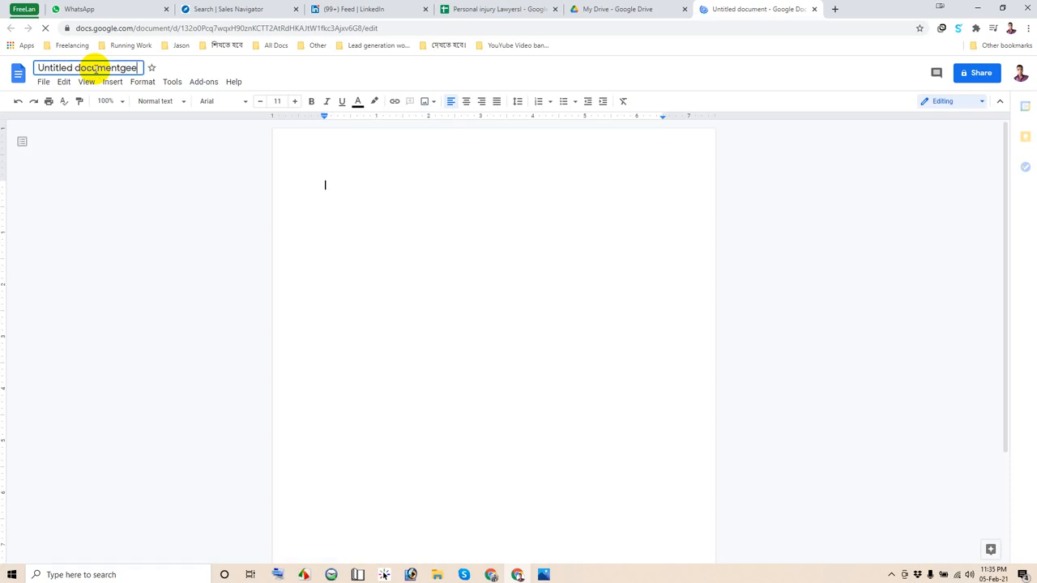
key("Return")
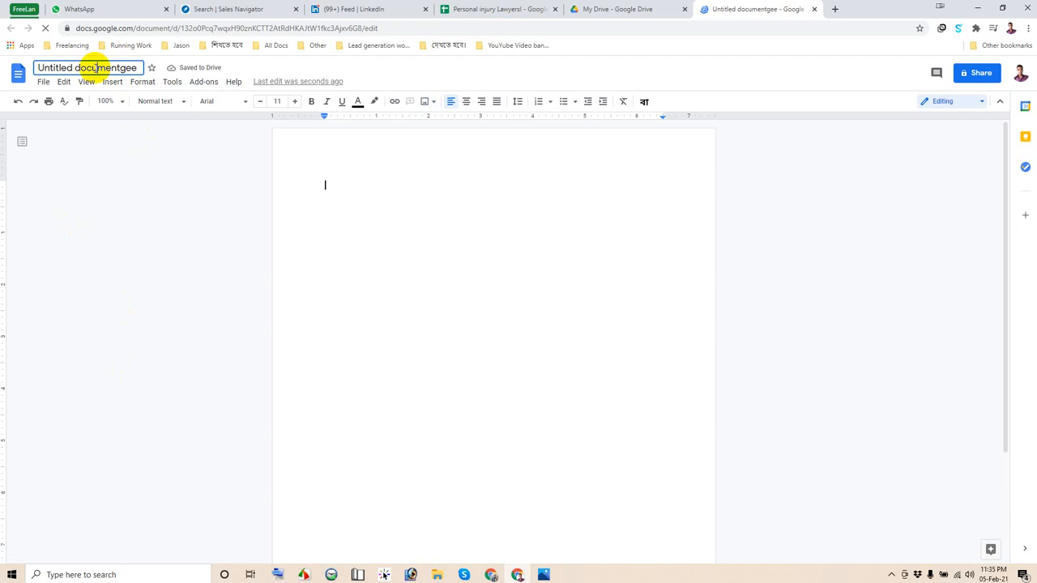
Name the document "Tools for lead generation" and enter Linkedin Sales Navigator and Sale.ql as items of a numbered list.
left_click(96, 68)
type("Tolls for lead generation")
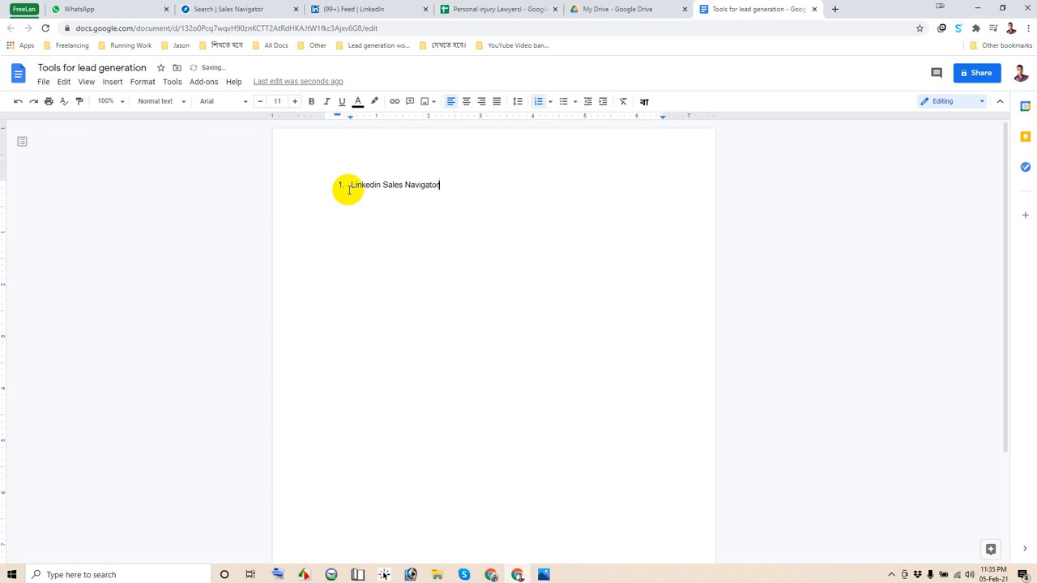
key("shift+Return")
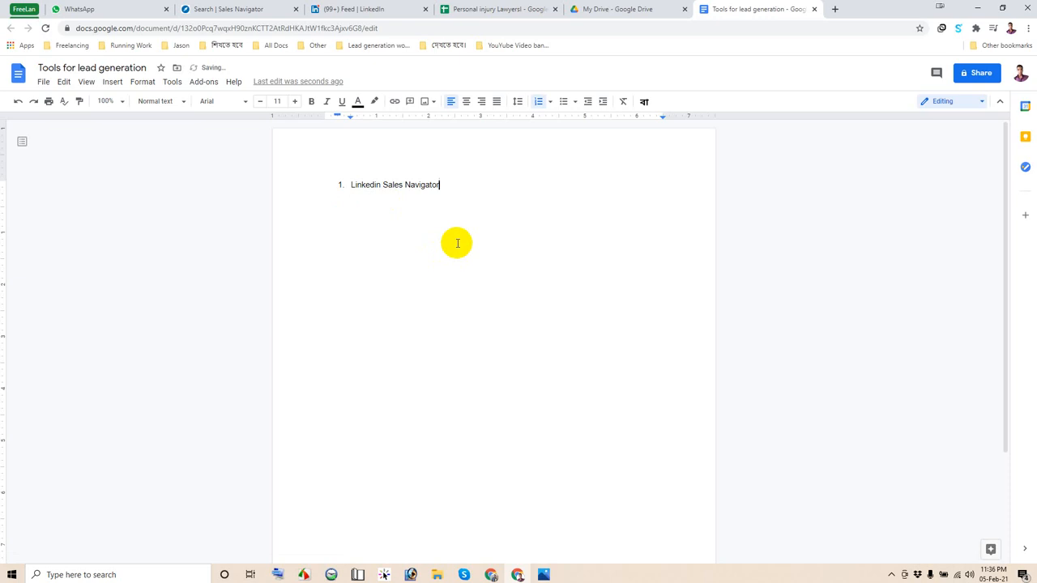
key("Return")
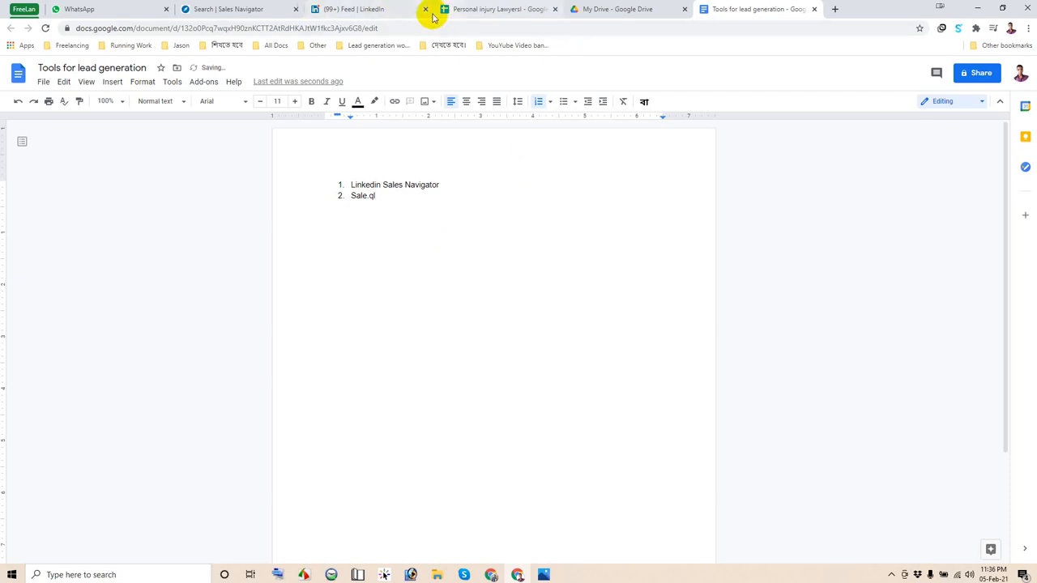
Copy the keyword "personal injury lawyer" from the Sales Navigator lead search and search regular LinkedIn for it.
left_click(245, 9)
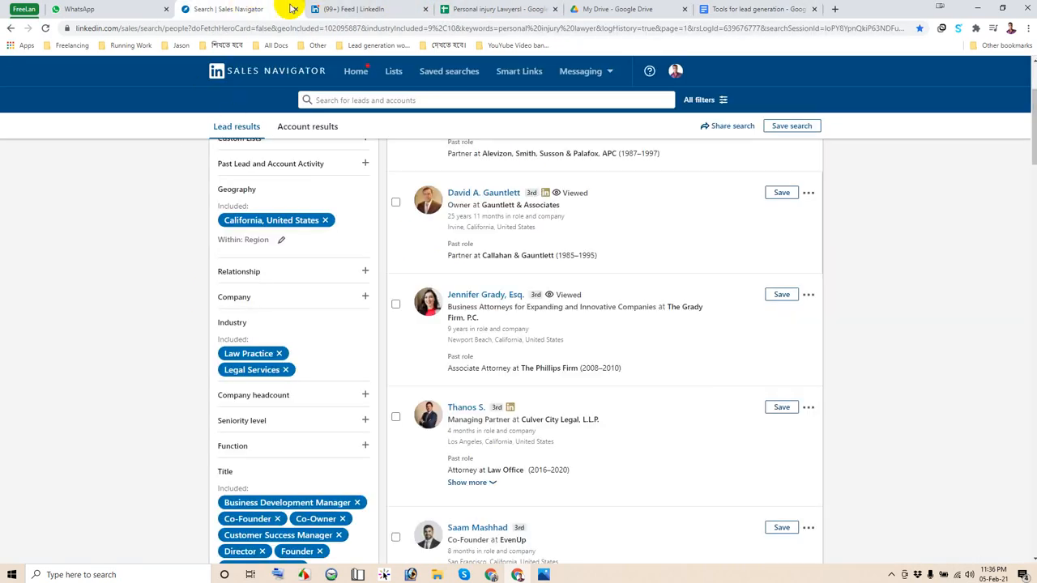
left_click(335, 9)
left_click(222, 9)
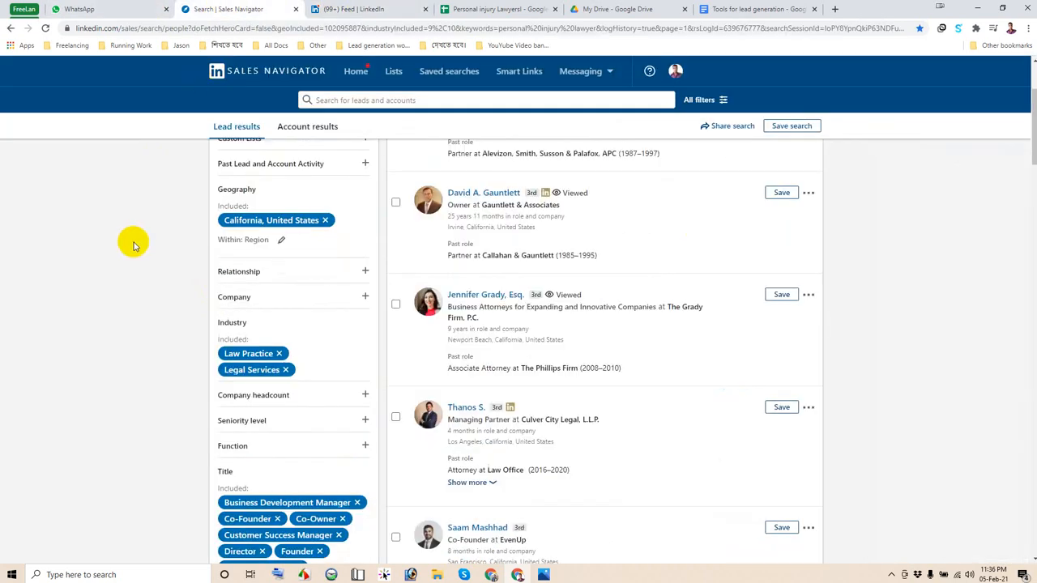
scroll(134, 245, "up", 2)
left_click_drag(320, 180, 178, 182)
key("ctrl+c")
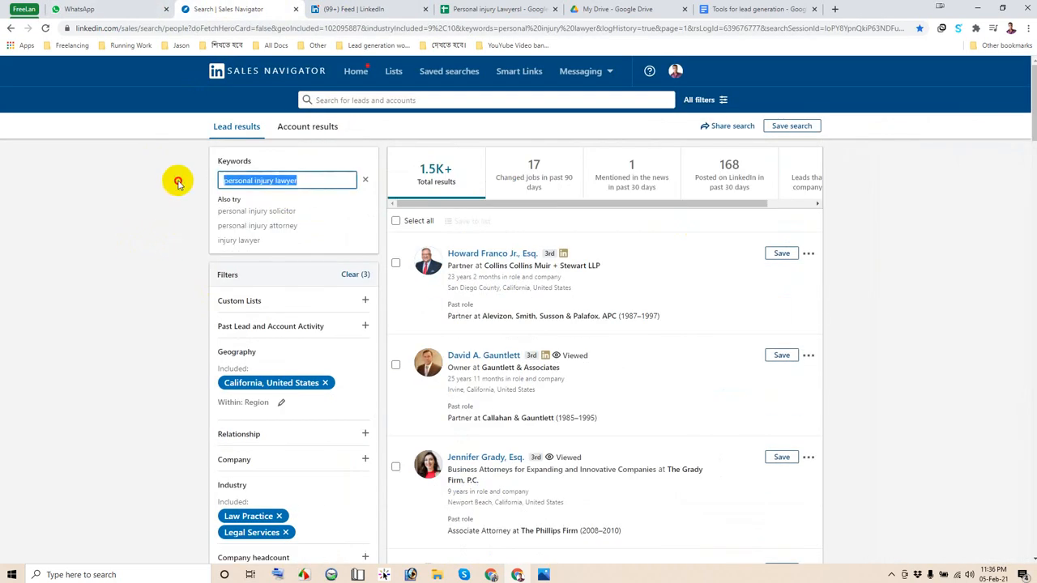
left_click(366, 9)
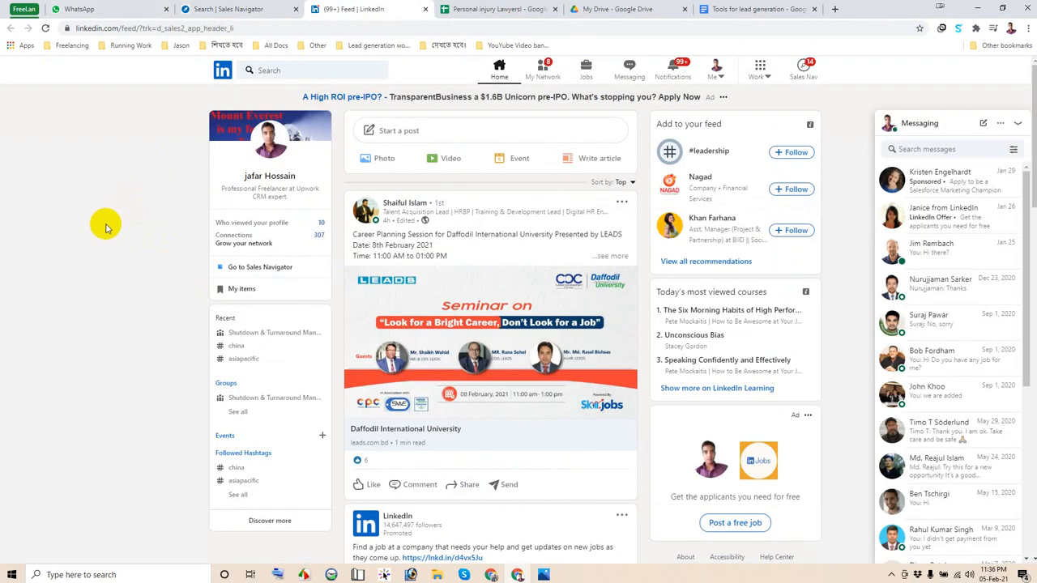
left_click(308, 71)
key("ctrl+v")
key("Return")
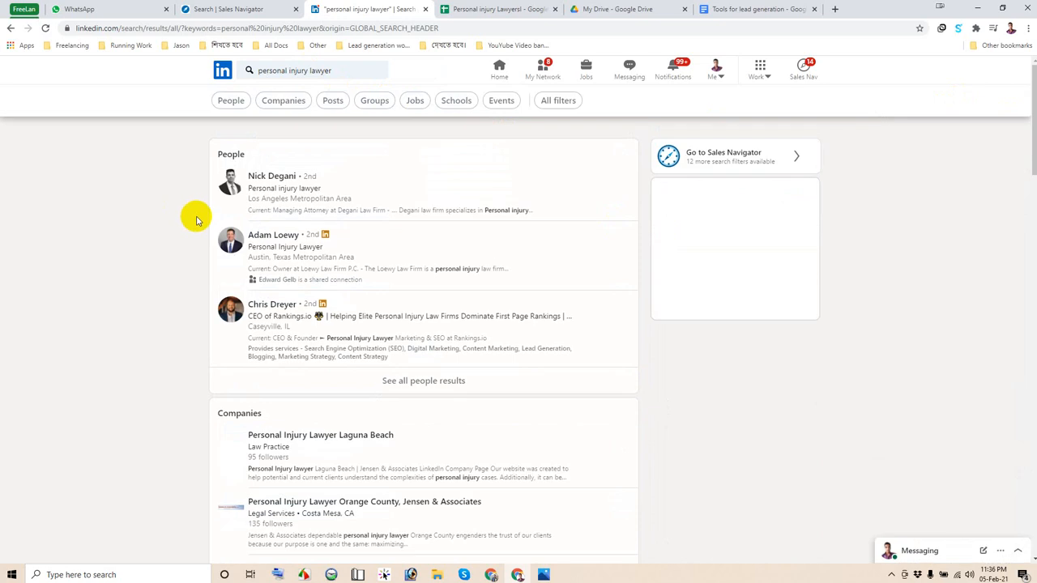
Examine the LinkedIn search results and the complete set of people filters, from Connections and Locations to Service categories and Keywords.
scroll(370, 273, "down", 5)
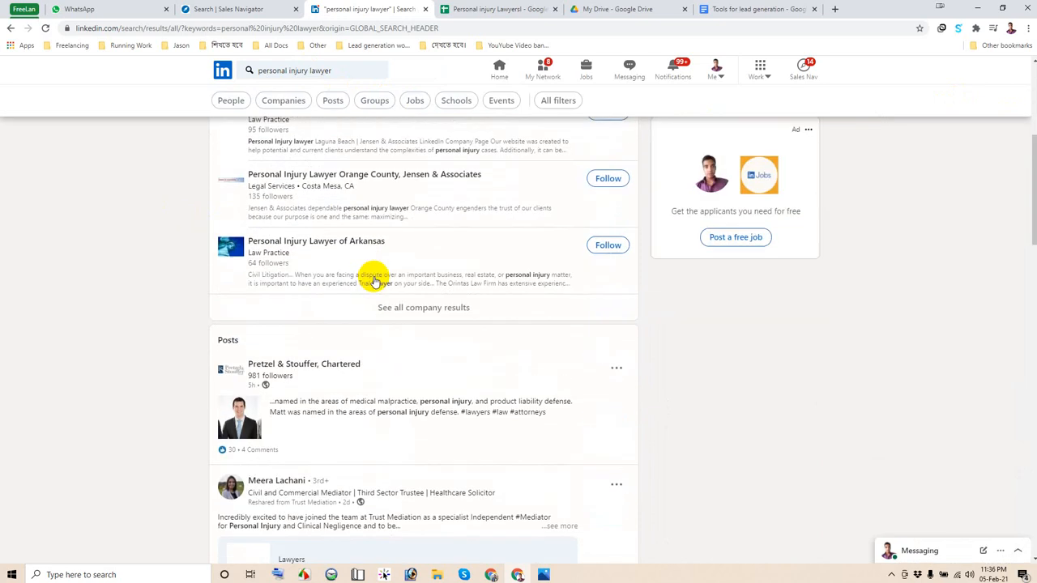
scroll(376, 276, "up", 2)
scroll(377, 276, "up", 3)
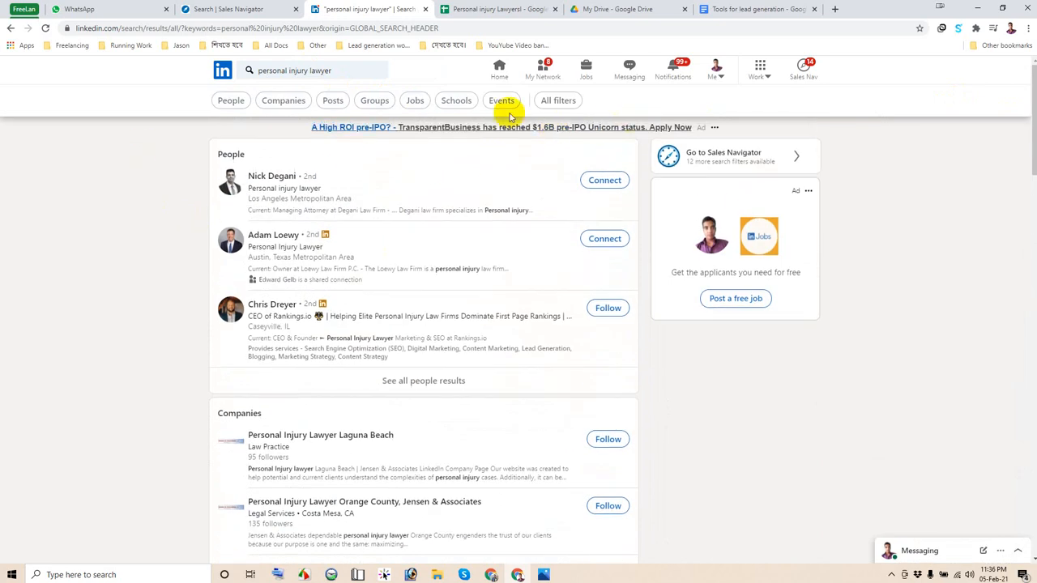
left_click(547, 103)
scroll(824, 268, "down", 4)
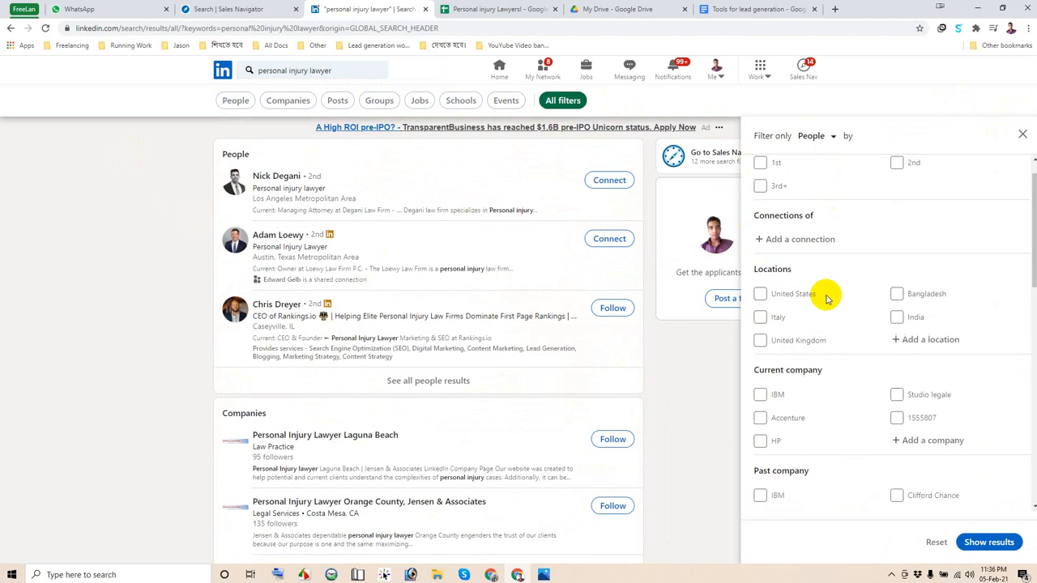
scroll(827, 301, "up", 3)
scroll(829, 304, "down", 8)
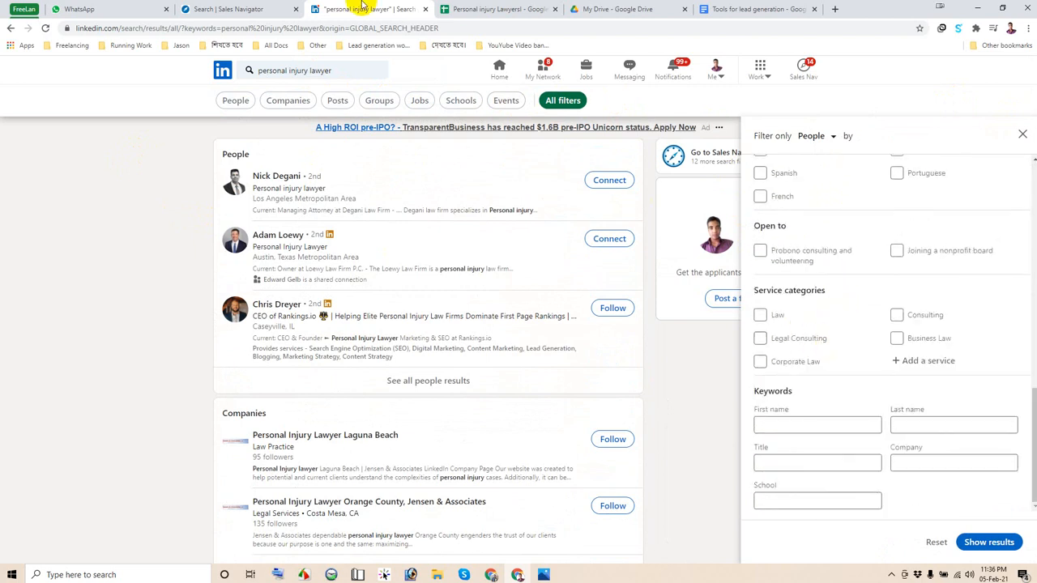
scroll(860, 235, "up", 5)
scroll(805, 213, "up", 3)
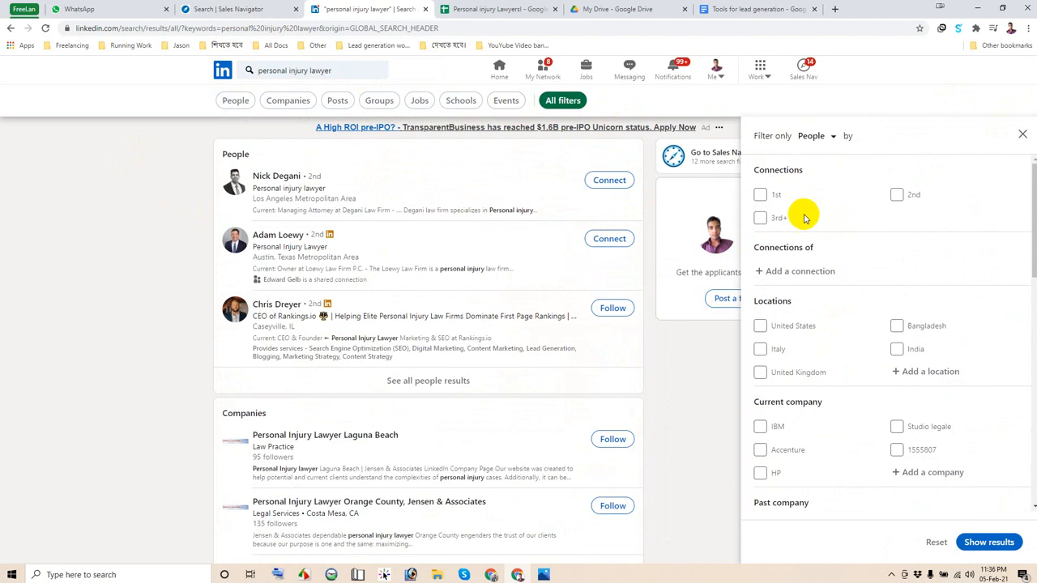
scroll(826, 236, "down", 8)
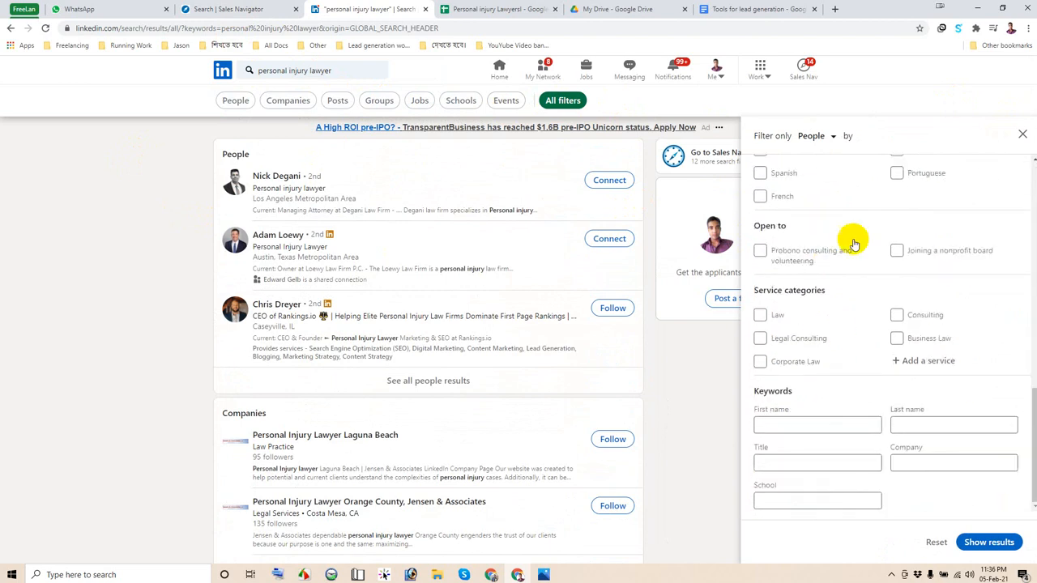
left_click(1021, 134)
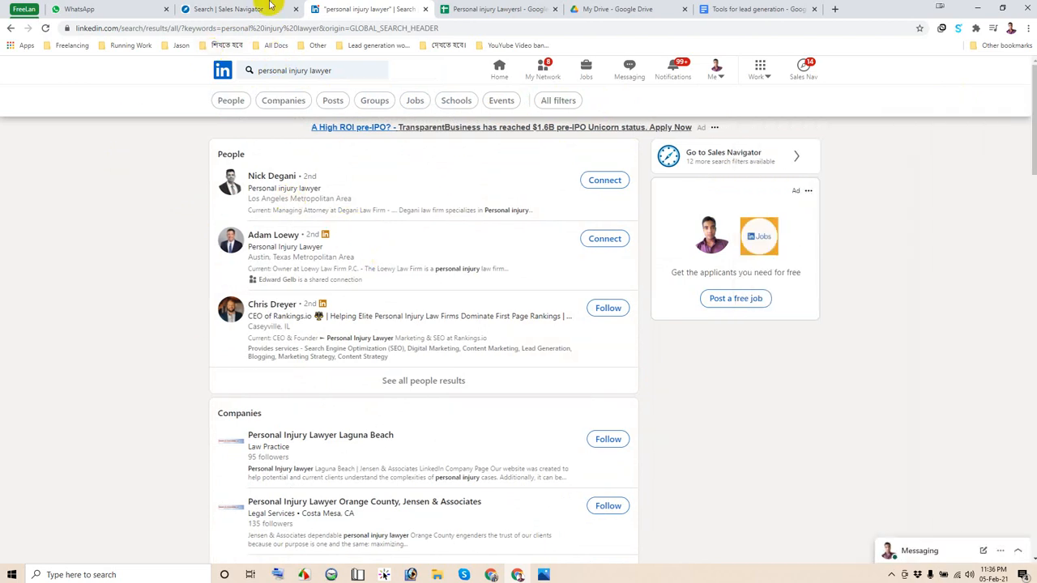
Review the Sales Navigator lead search's filters for comparison and close the regular LinkedIn search page.
left_click(243, 9)
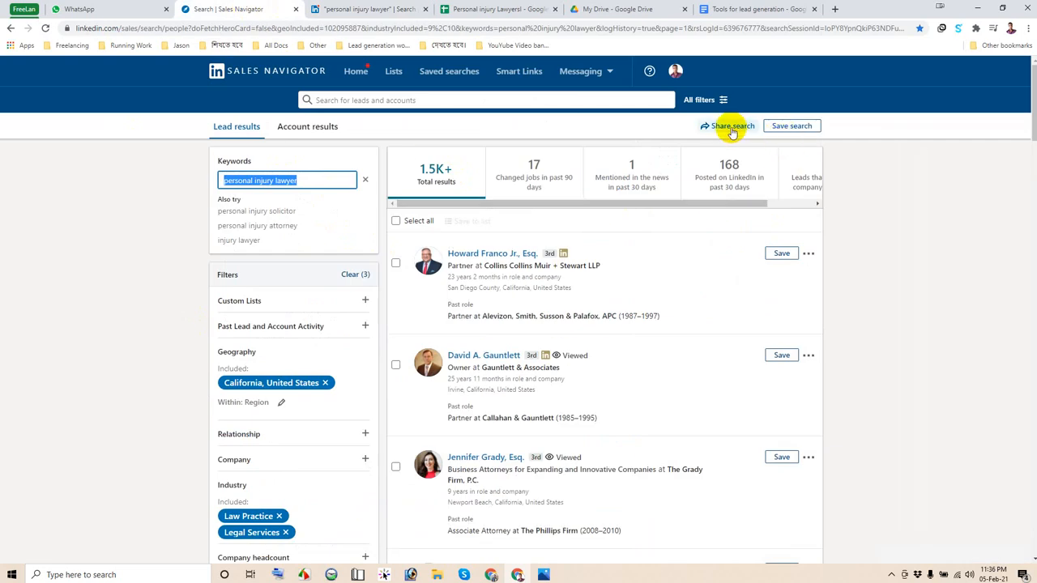
left_click(149, 266)
scroll(185, 294, "down", 10)
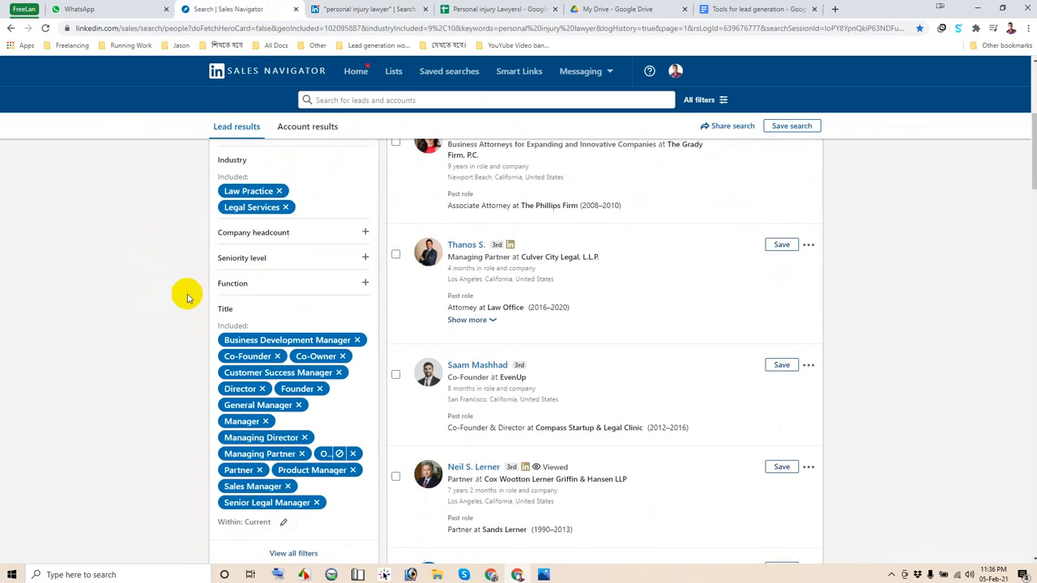
scroll(236, 308, "up", 10)
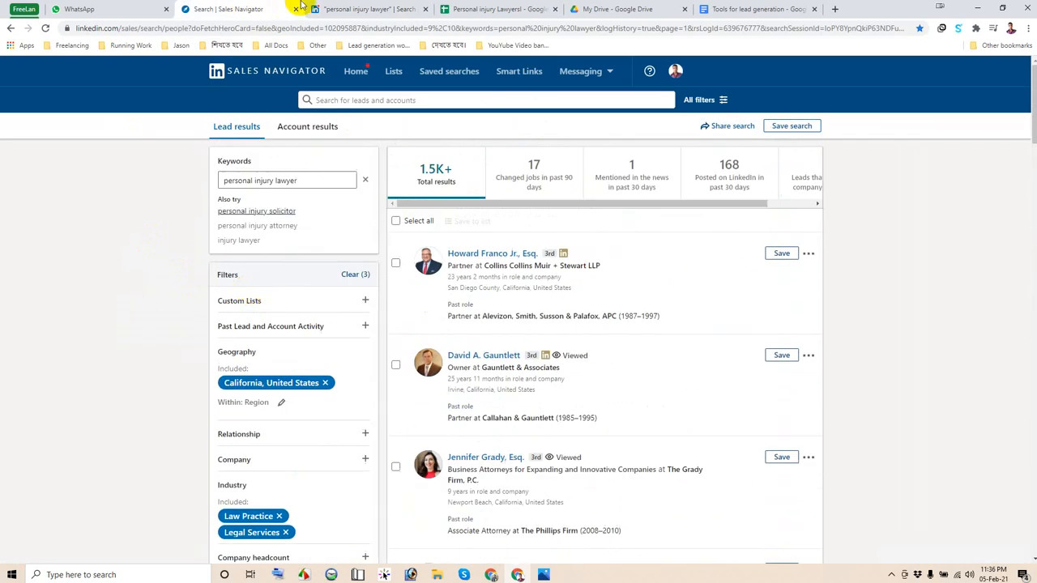
left_click(377, 9)
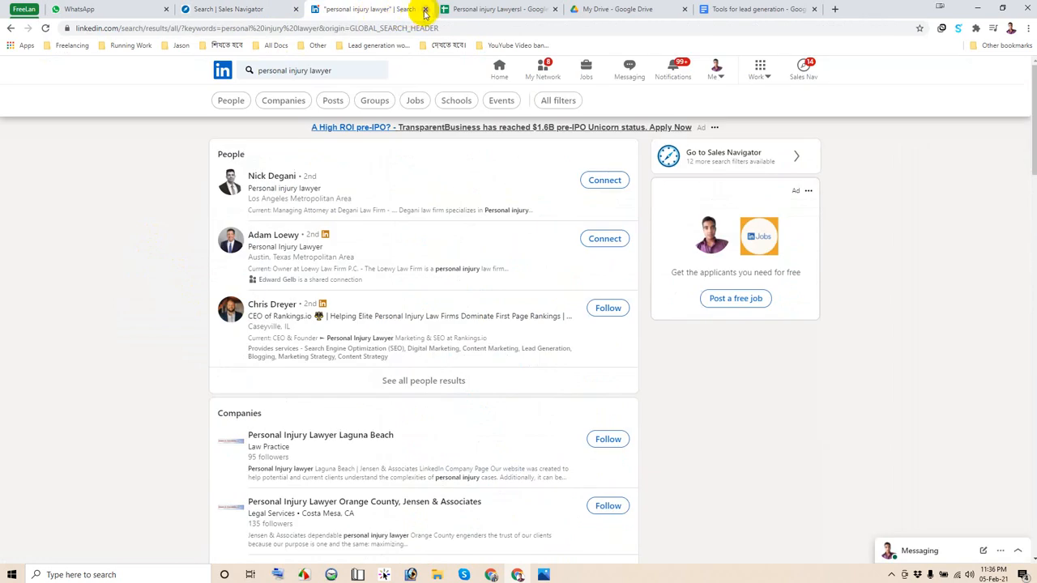
left_click(425, 9)
Examine the list of matching leads in Sales Navigator and check it against the personal injury lawyers spreadsheet.
left_click(240, 10)
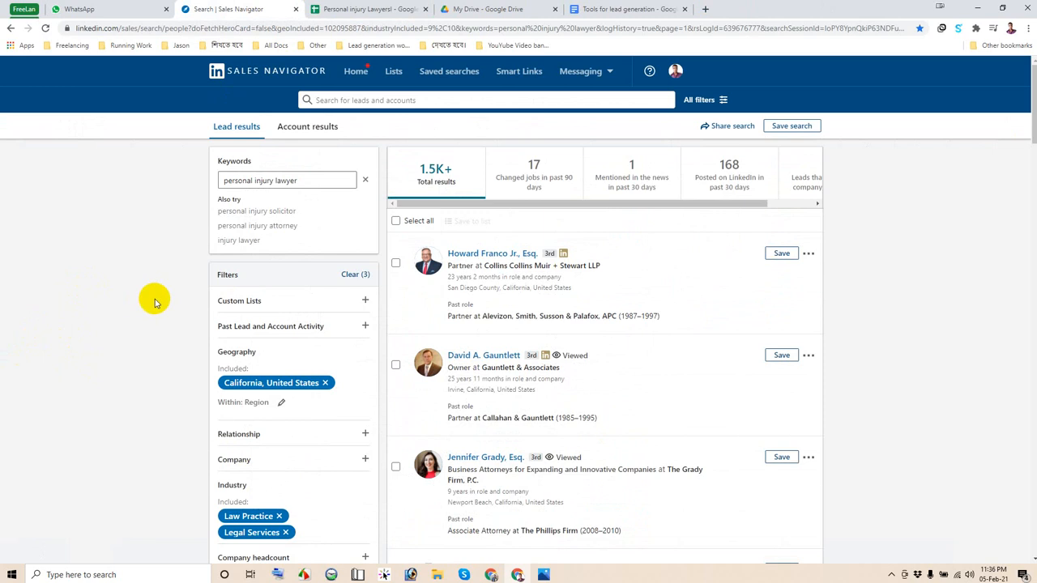
scroll(782, 379, "down", 1)
scroll(782, 379, "down", 15)
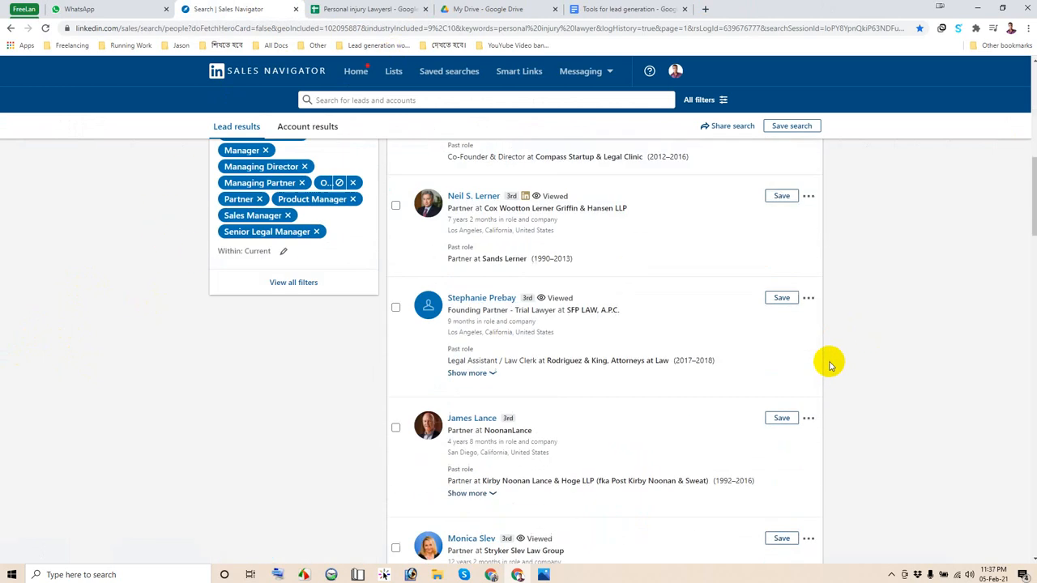
scroll(282, 318, "up", 15)
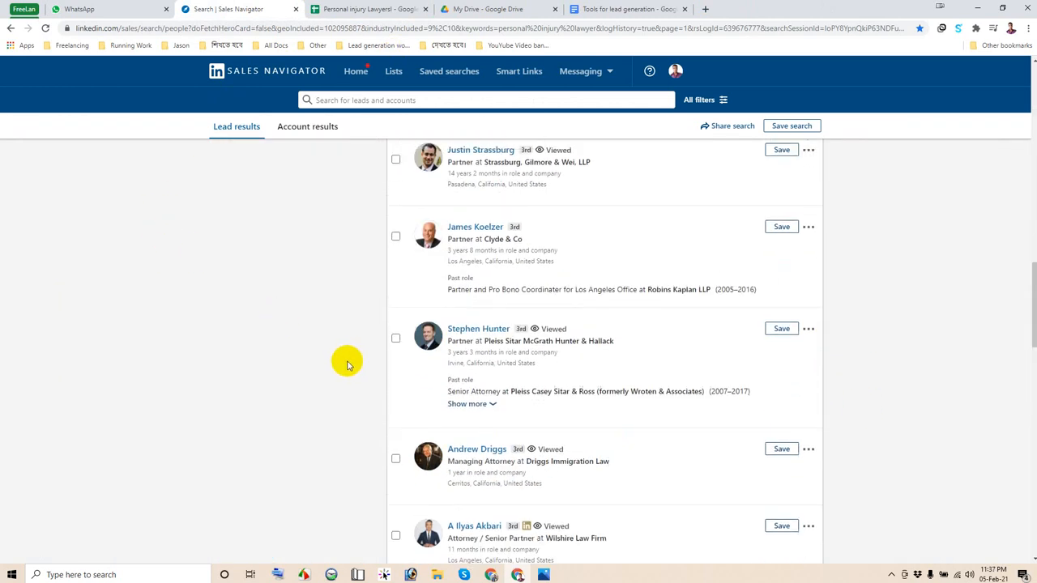
left_click(377, 11)
left_click(235, 11)
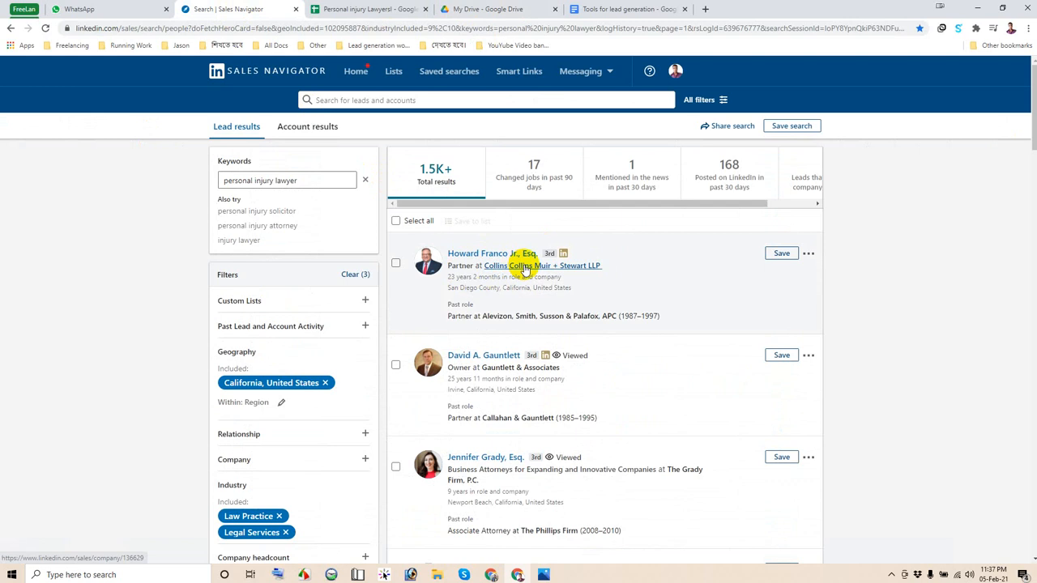
Examine the company, person, title, email, phone and address entries in spreadsheet rows 59 and 60, and return to the Sales Navigator leads.
left_click(369, 10)
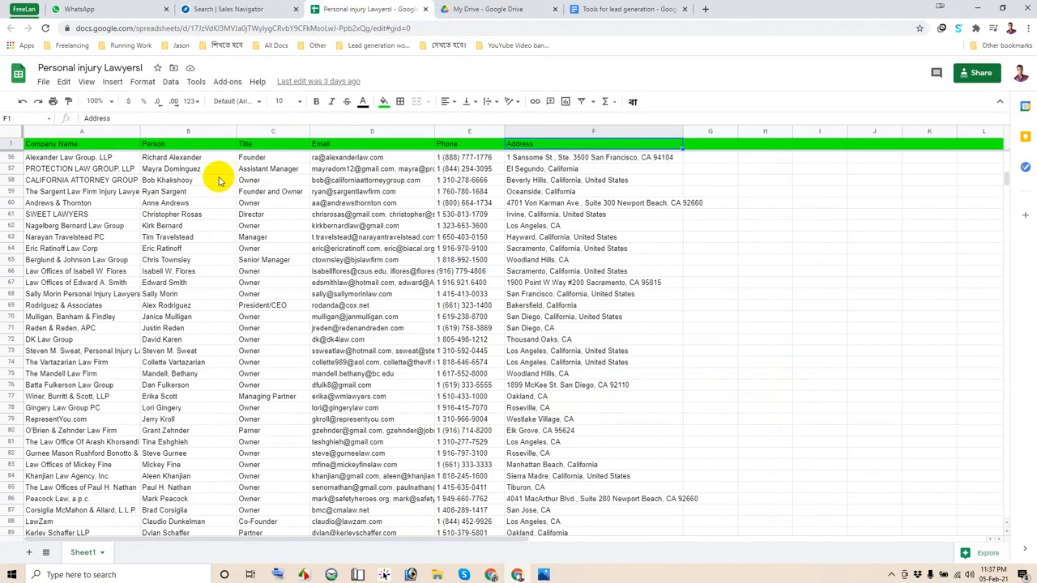
left_click(103, 194)
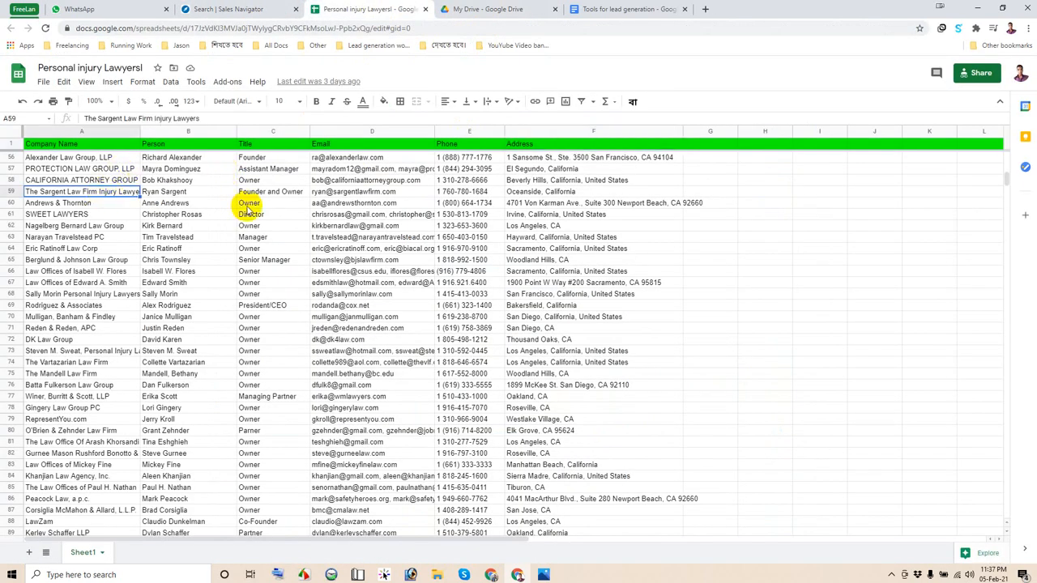
left_click(203, 194)
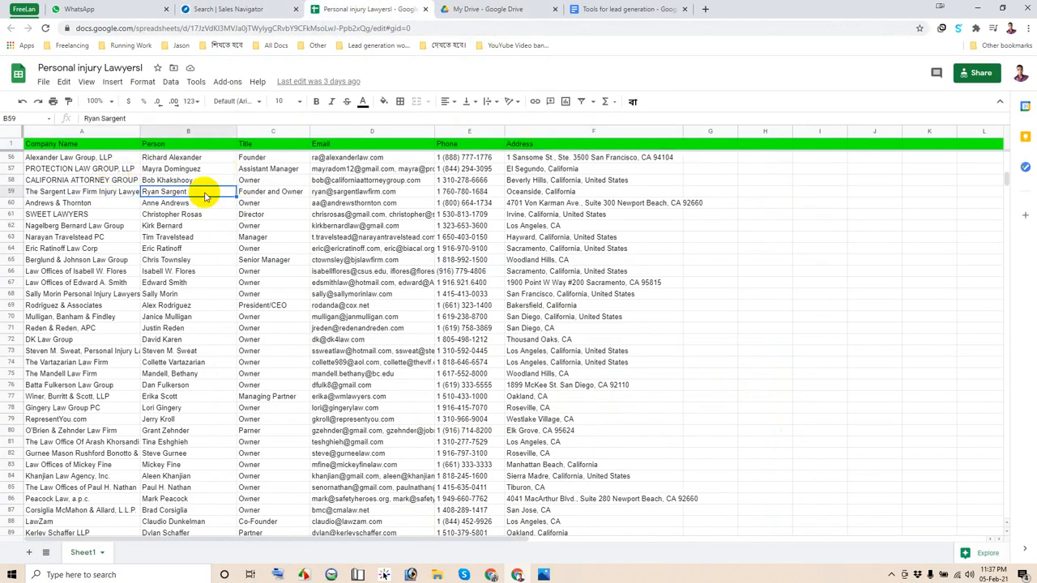
left_click(278, 194)
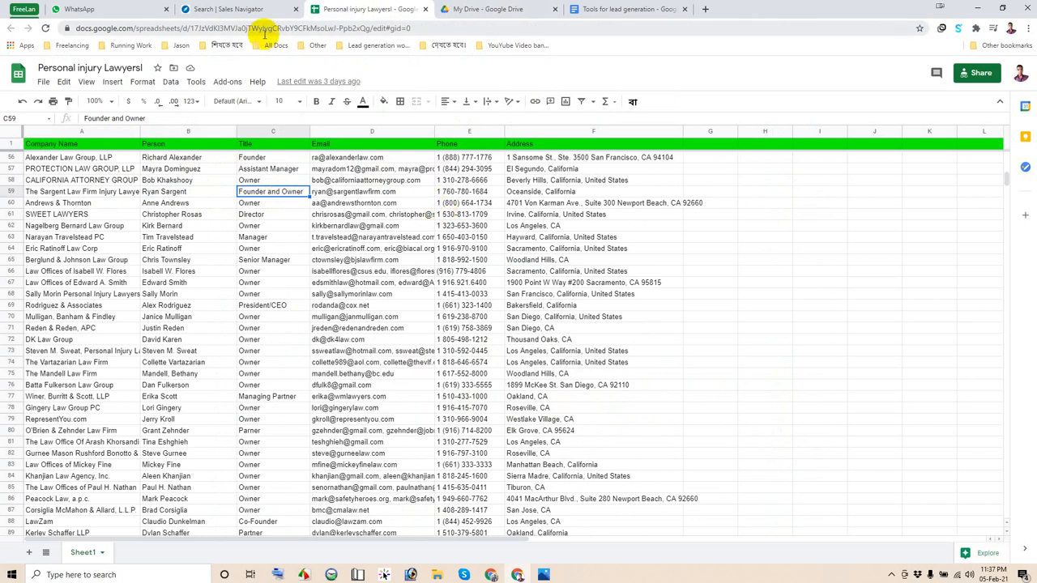
left_click(405, 194)
left_click(490, 203)
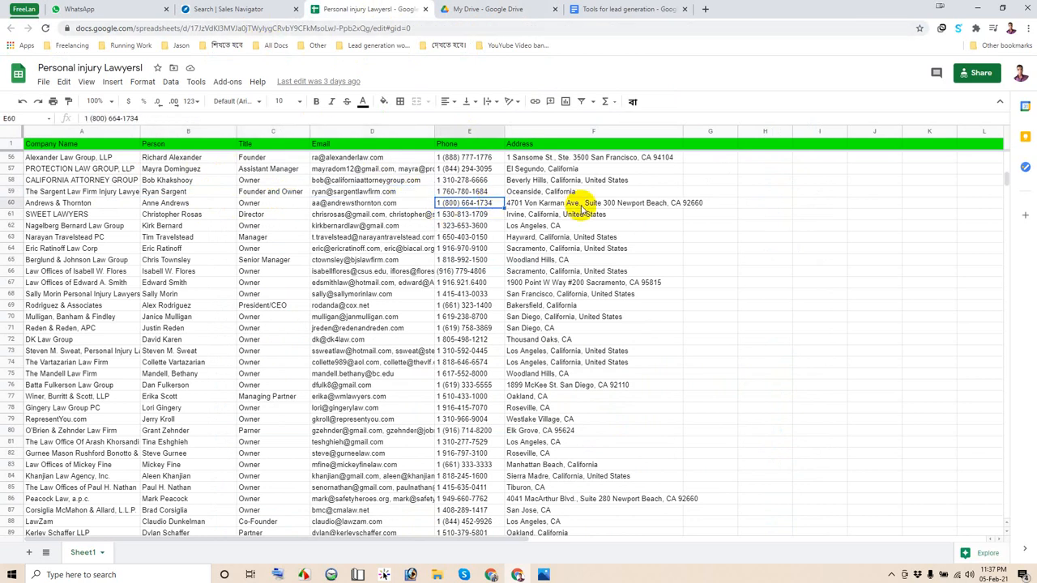
left_click(578, 204)
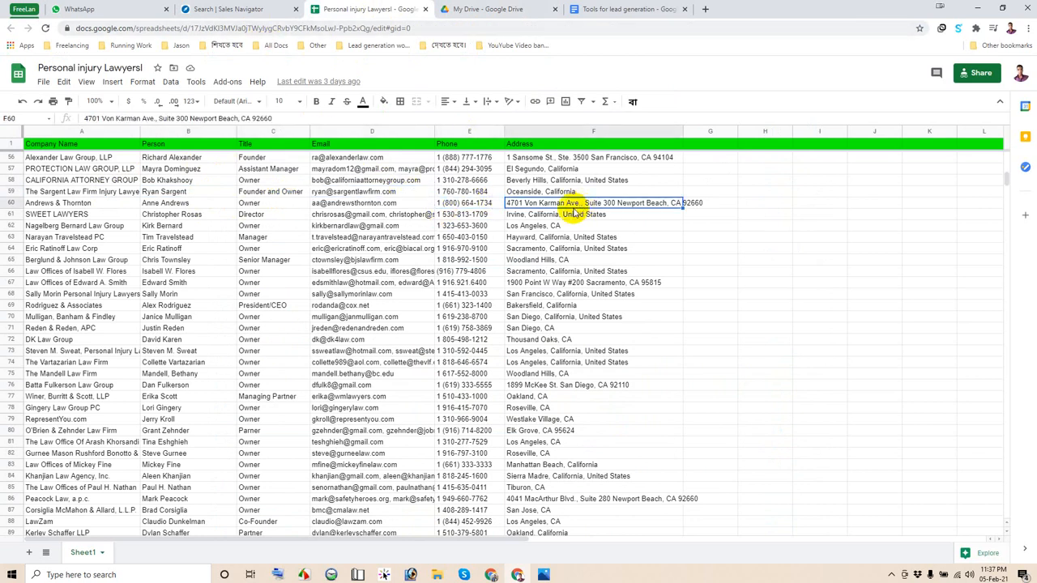
left_click(237, 10)
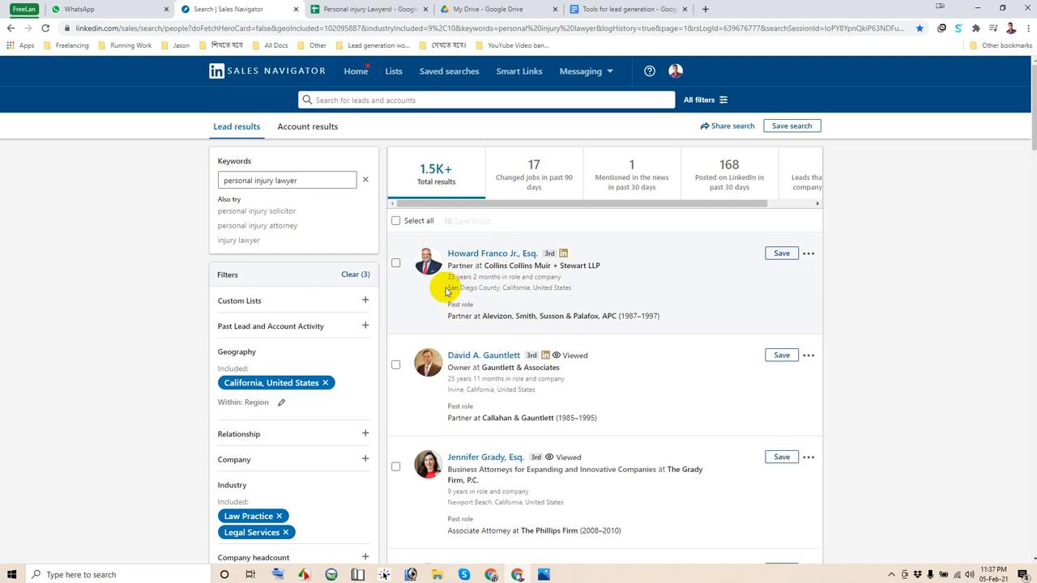
Examine the first lead's job title and location in Sales Navigator and compare them with the email column in the personal injury lawyers spreadsheet.
left_click_drag(447, 290, 578, 289)
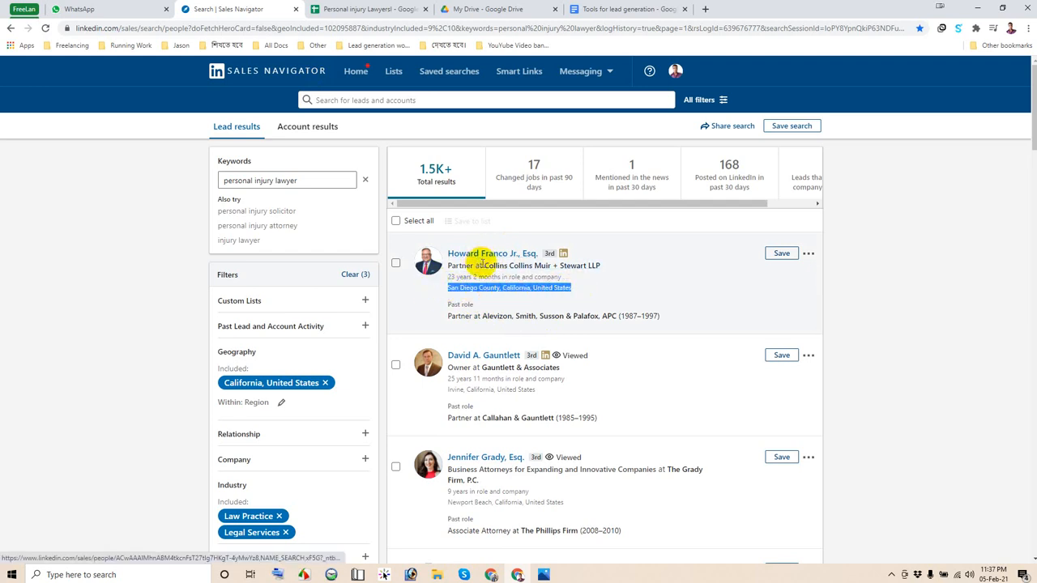
left_click(458, 266)
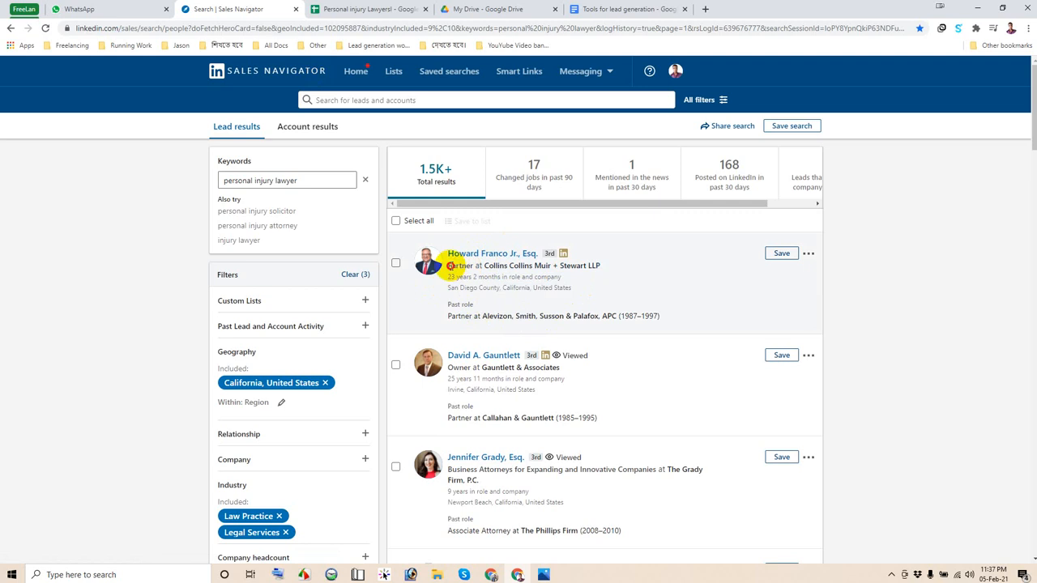
double_click(450, 265)
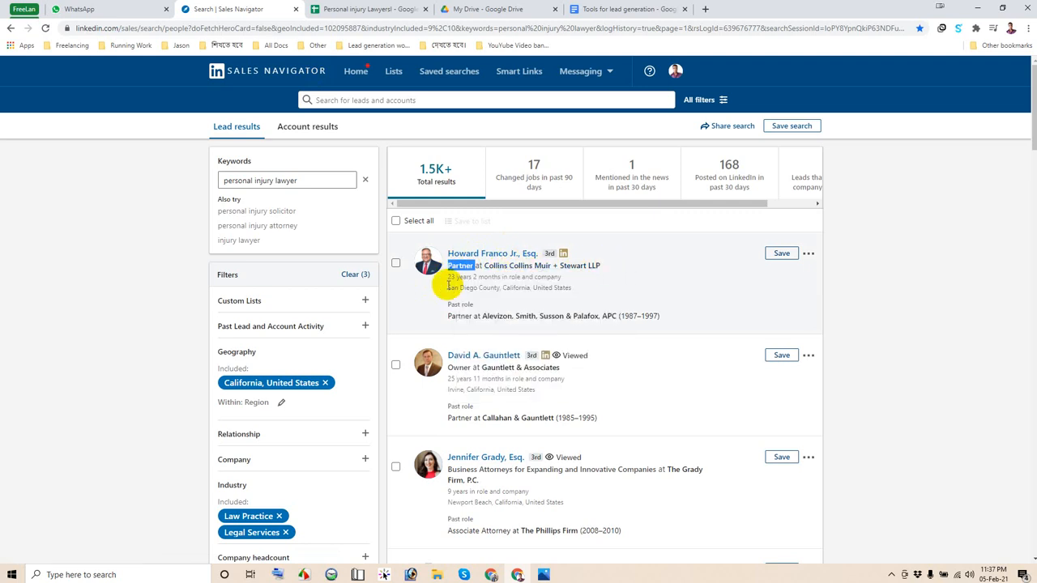
left_click_drag(447, 288, 504, 289)
left_click(541, 290)
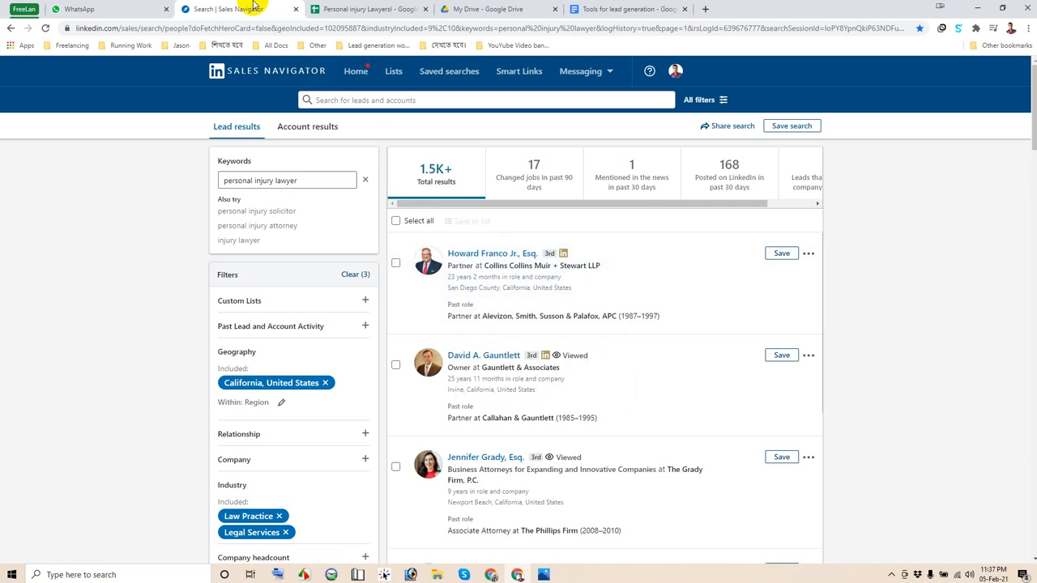
left_click(351, 10)
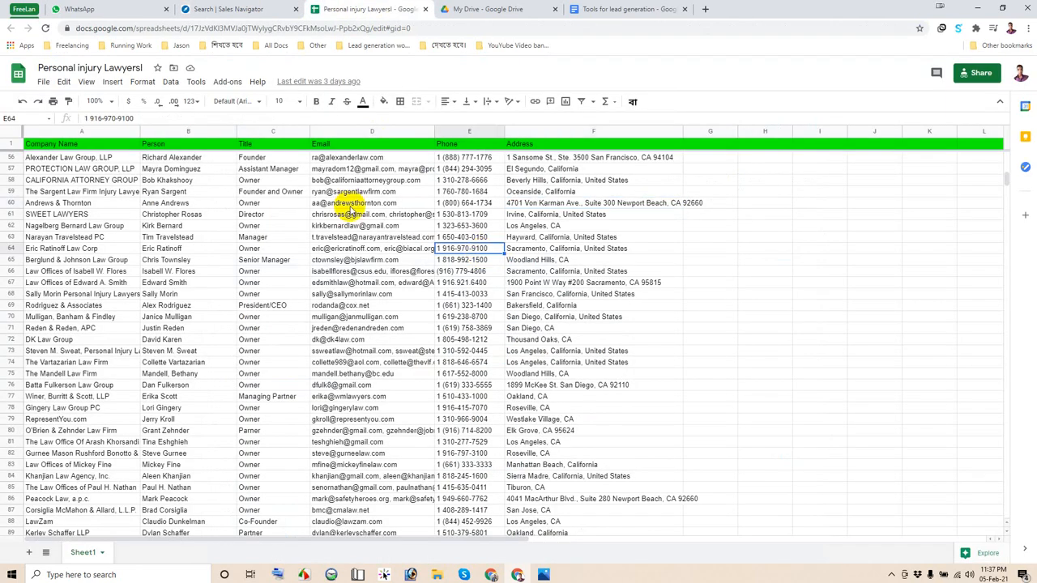
left_click(350, 204)
Open the second lead's profile from the Sales Navigator results in a separate tab.
left_click(250, 10)
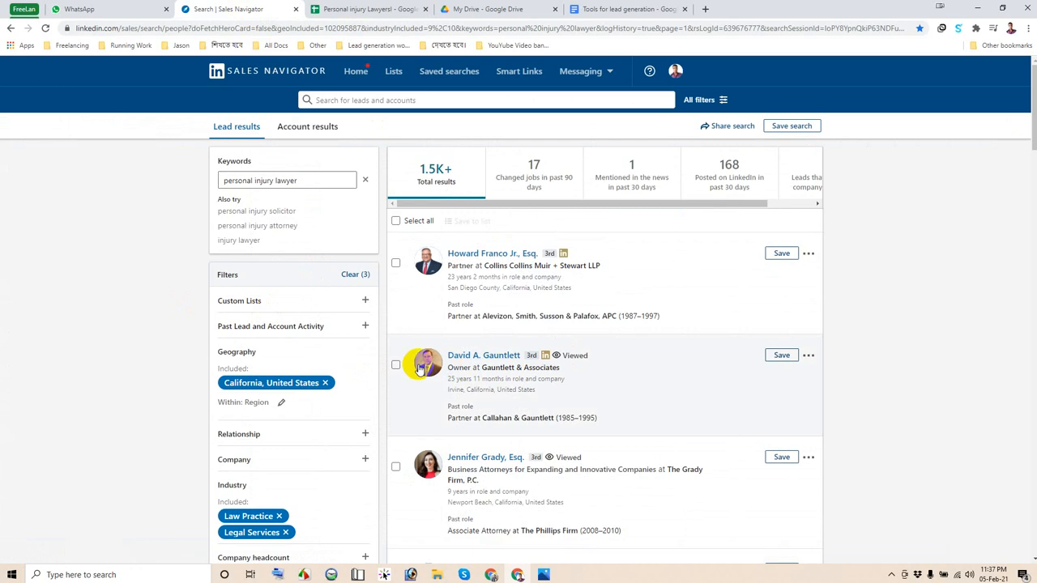
right_click(494, 358)
left_click(523, 364)
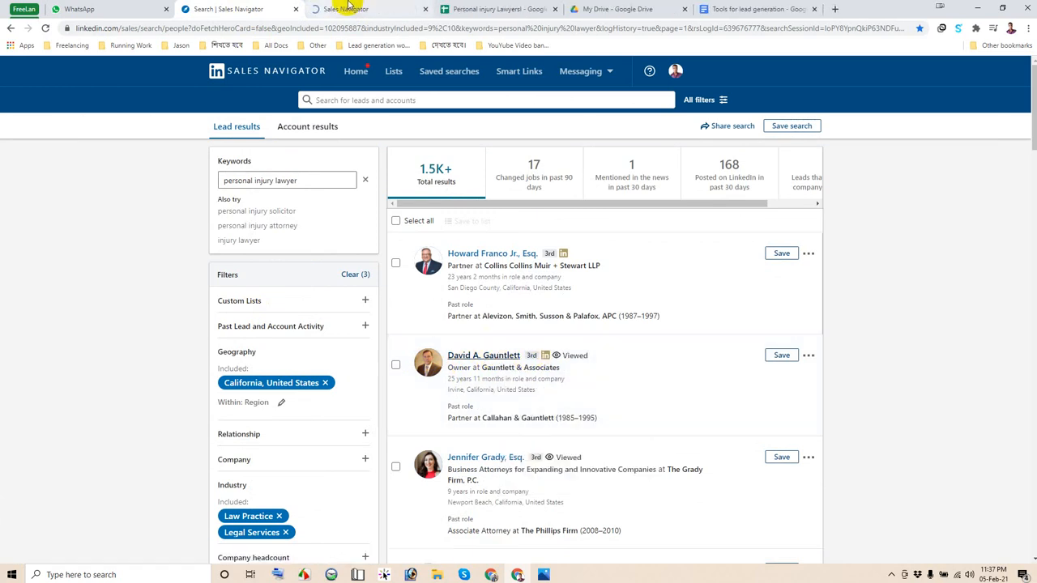
left_click(375, 15)
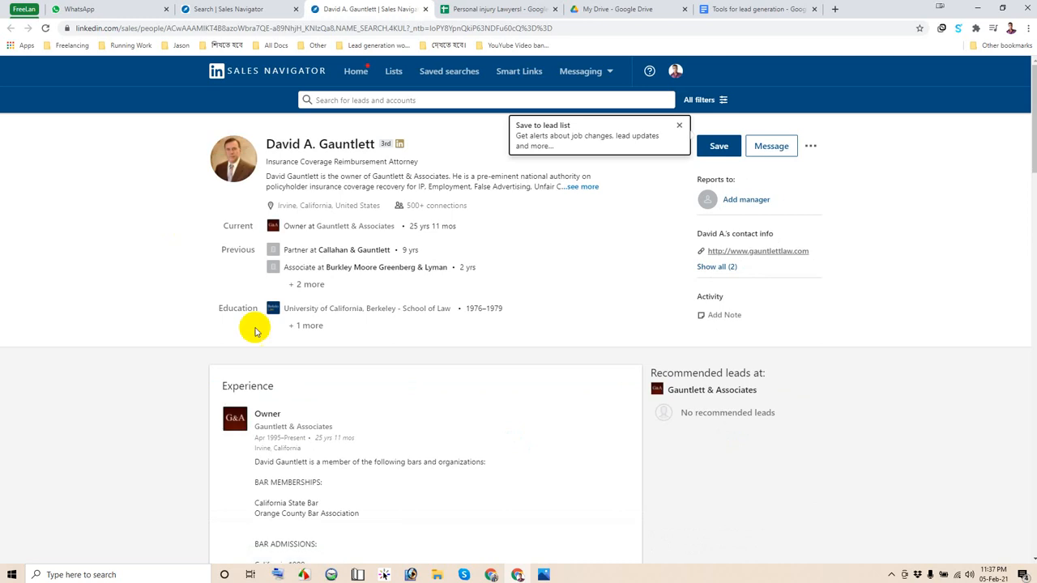
Add the profiled attorney as a contact in the SalesQL extension to retrieve the email address and phone numbers.
left_click(960, 31)
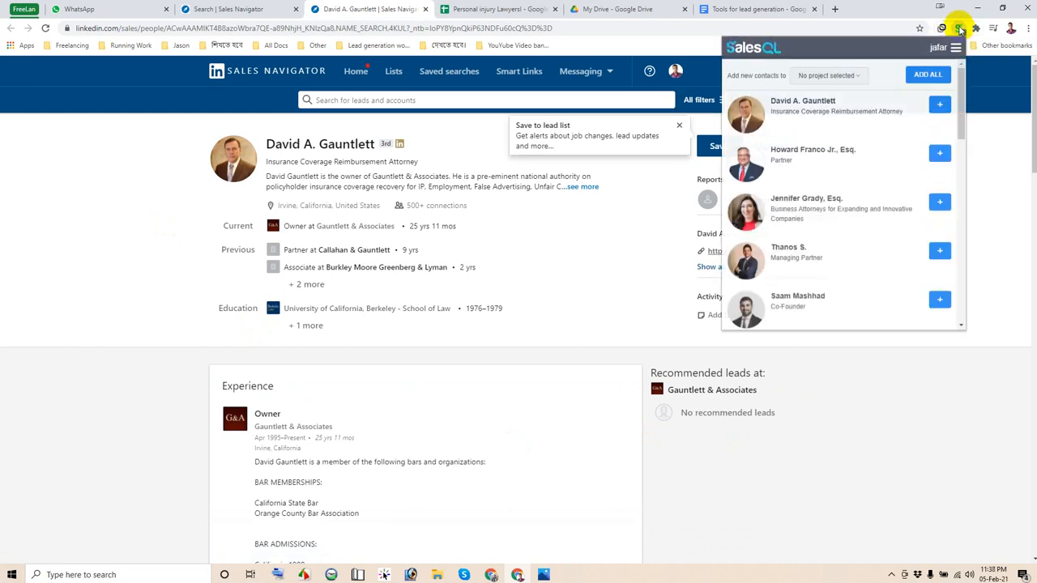
left_click(960, 31)
left_click(960, 32)
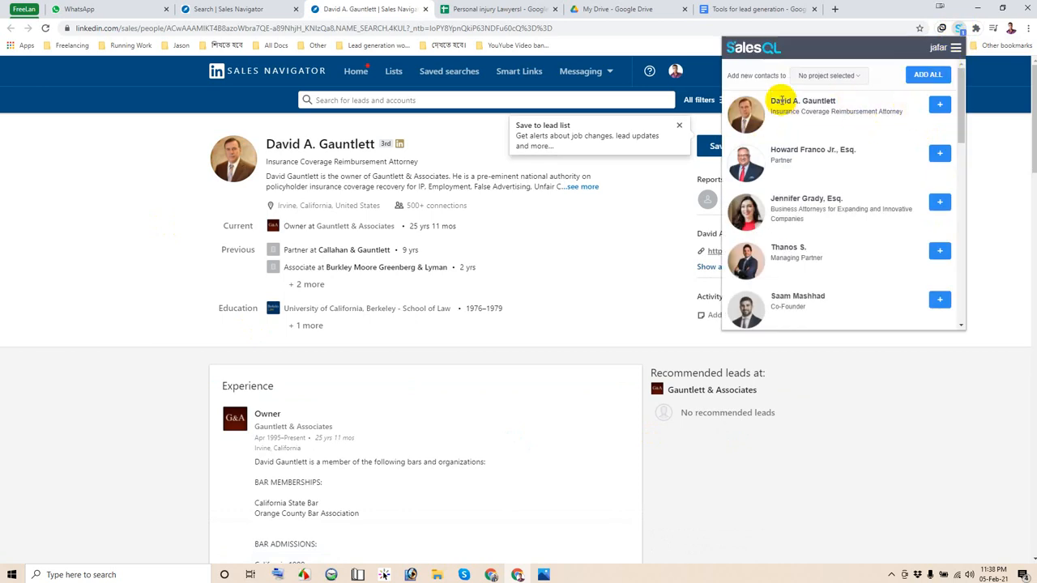
left_click_drag(779, 101, 835, 101)
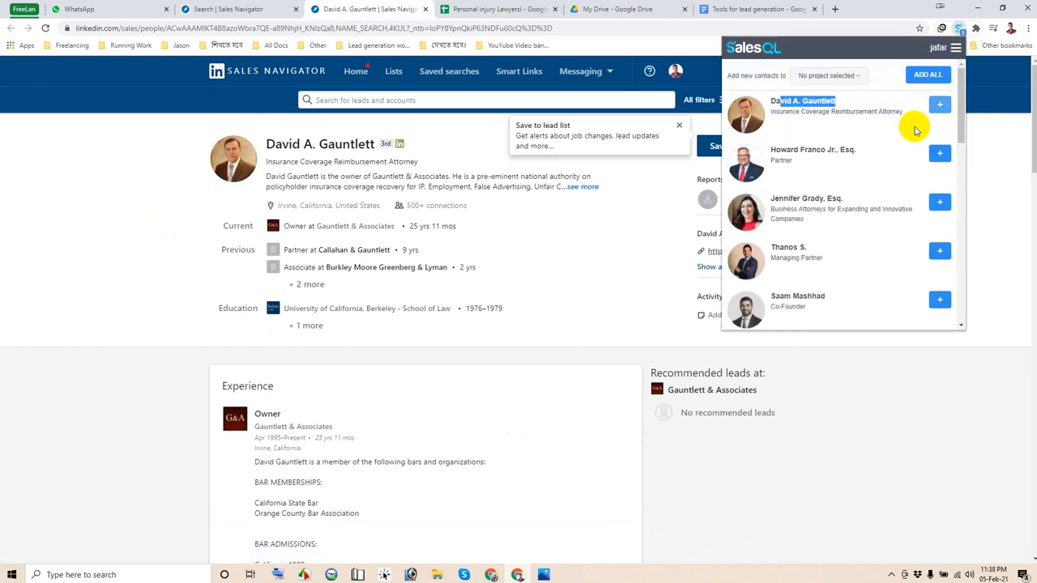
left_click(939, 105)
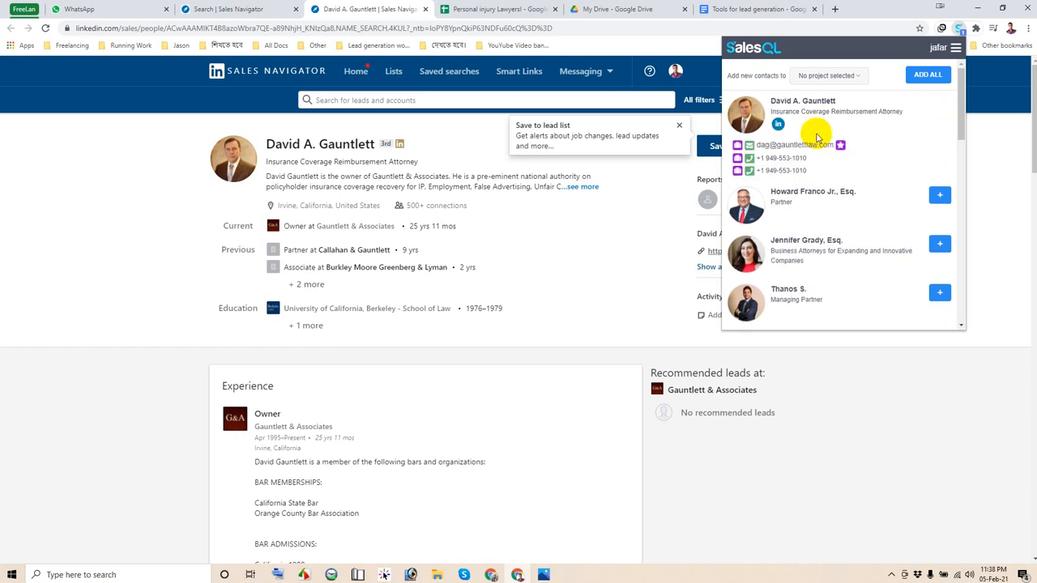
left_click(749, 145)
left_click(765, 160)
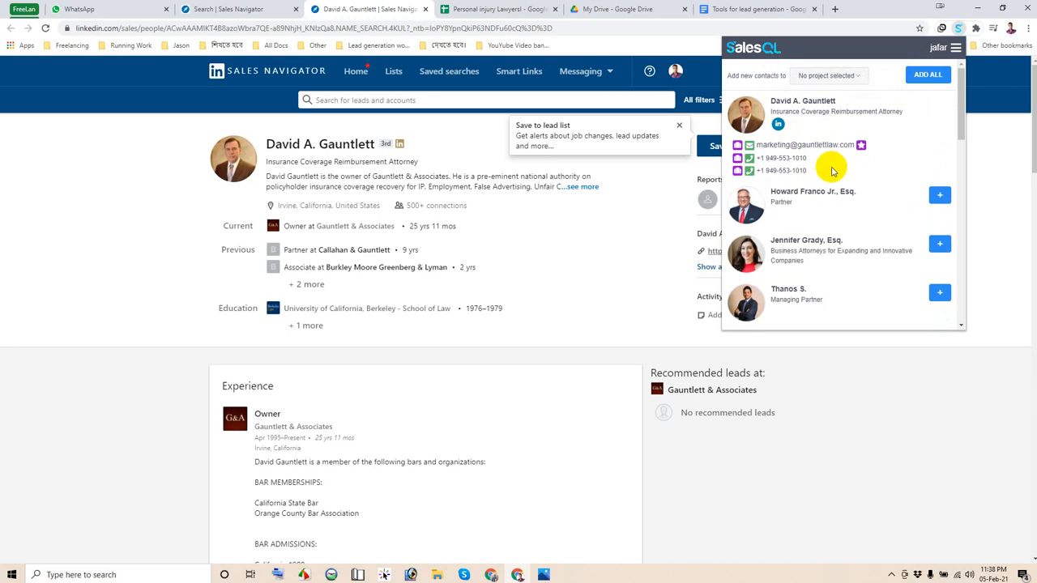
left_click(121, 223)
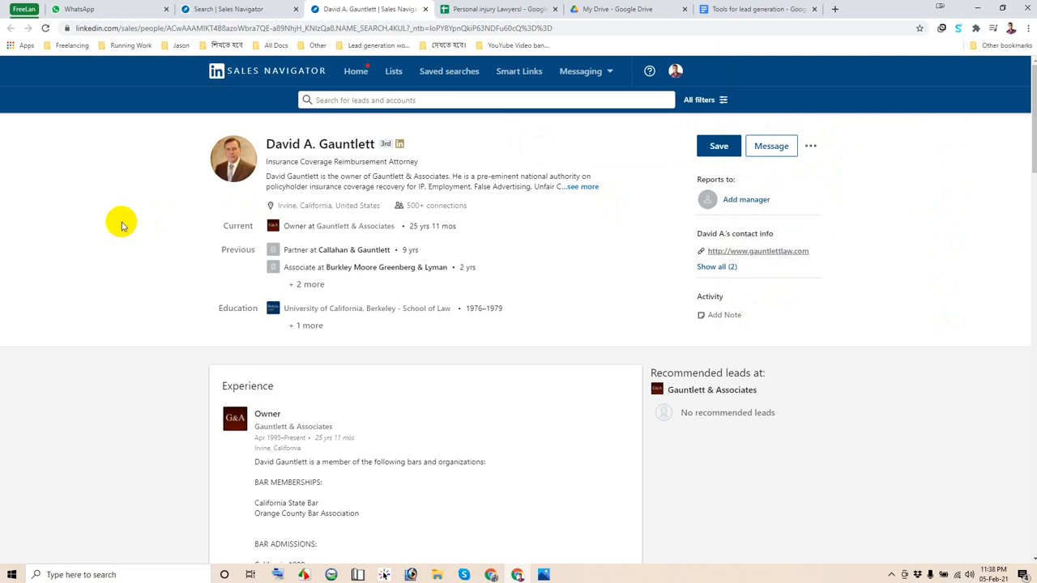
Review the Sales Navigator lead results and the email and phone columns in the personal injury lawyers spreadsheet.
left_click(243, 9)
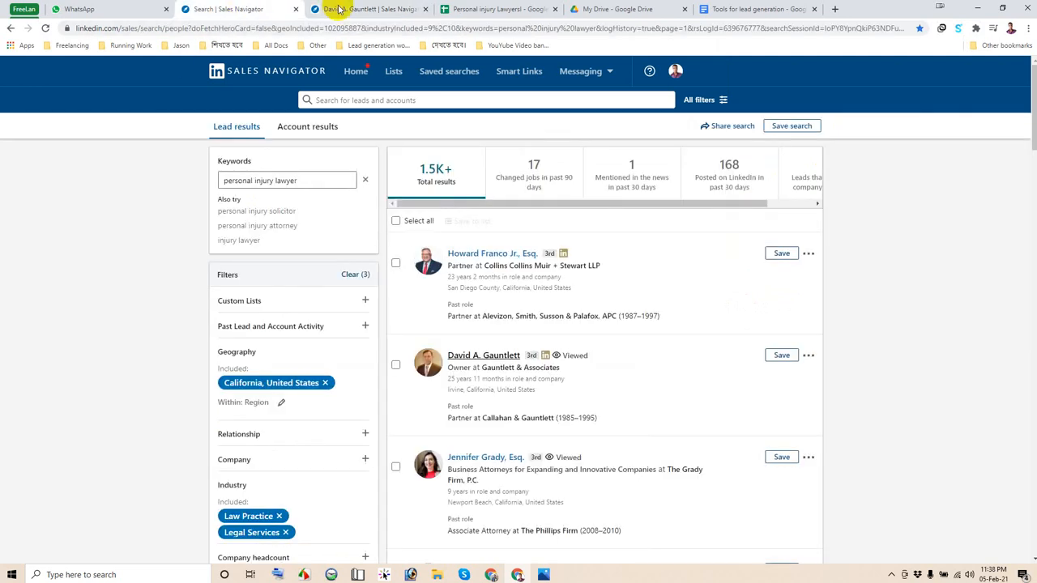
left_click(482, 9)
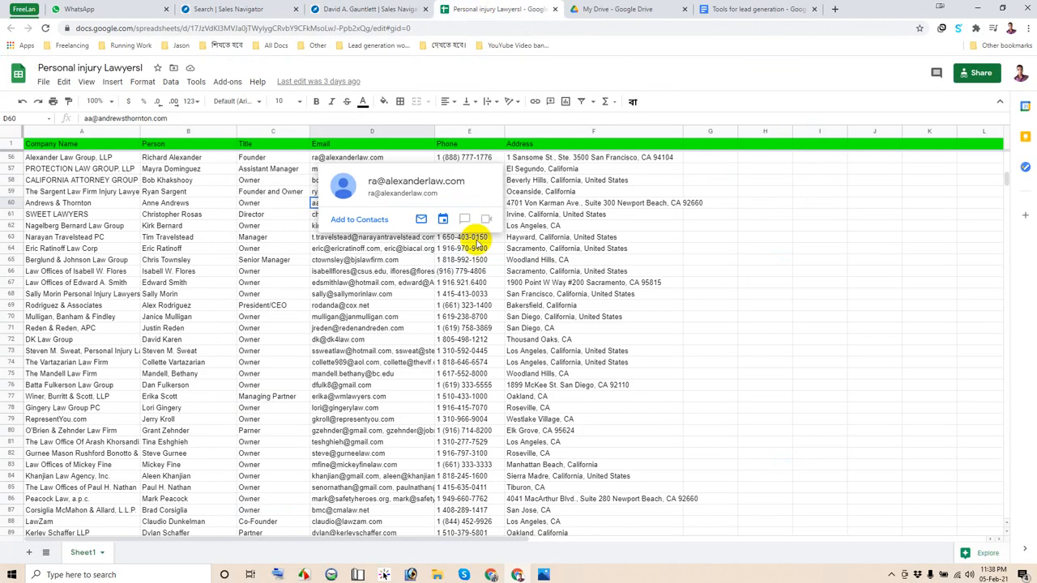
left_click(758, 343)
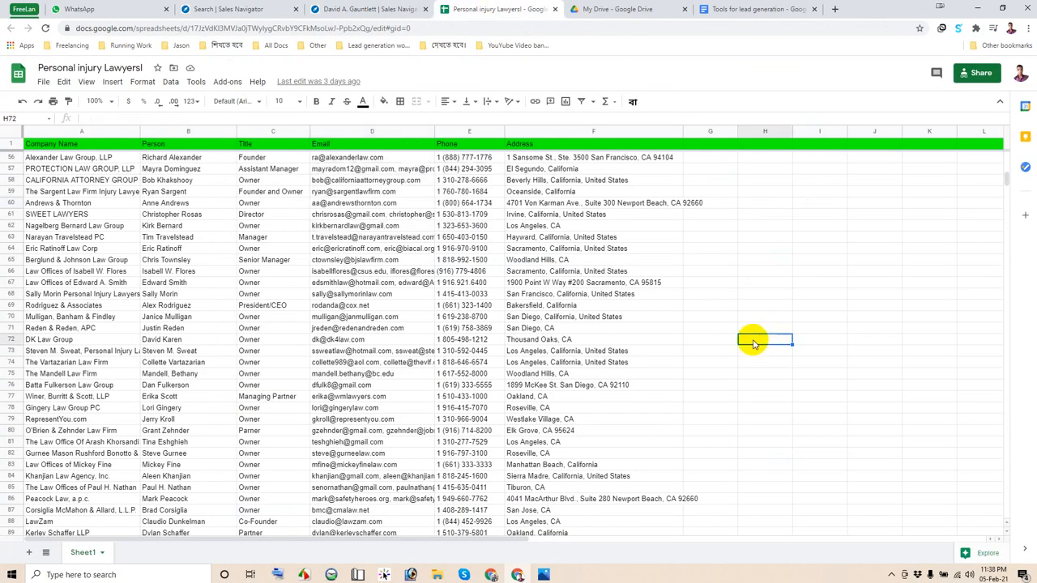
Search Google for sales.ql in a new tab and open the SalesQL website.
left_click(834, 9)
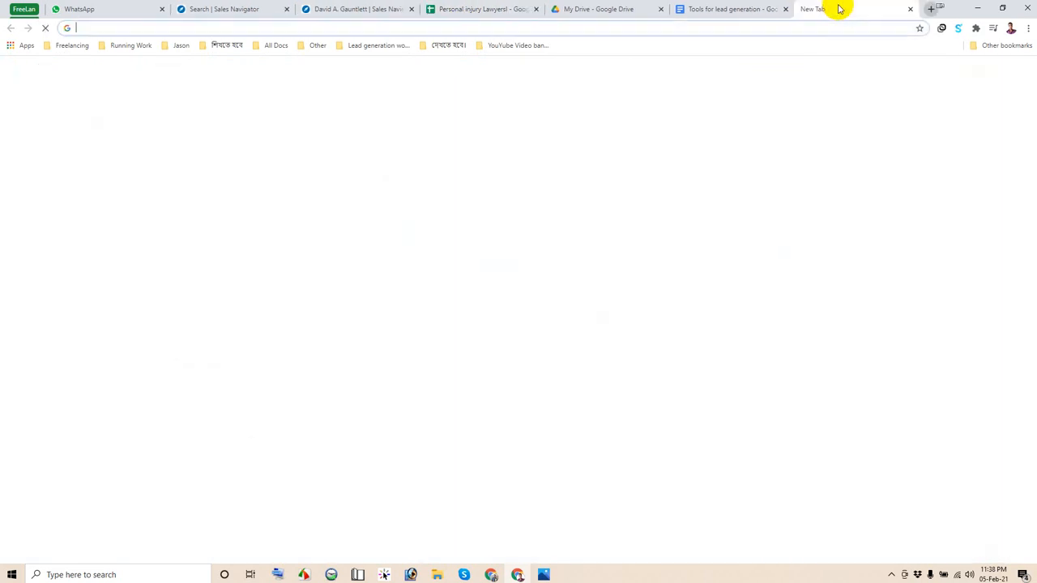
type("sa")
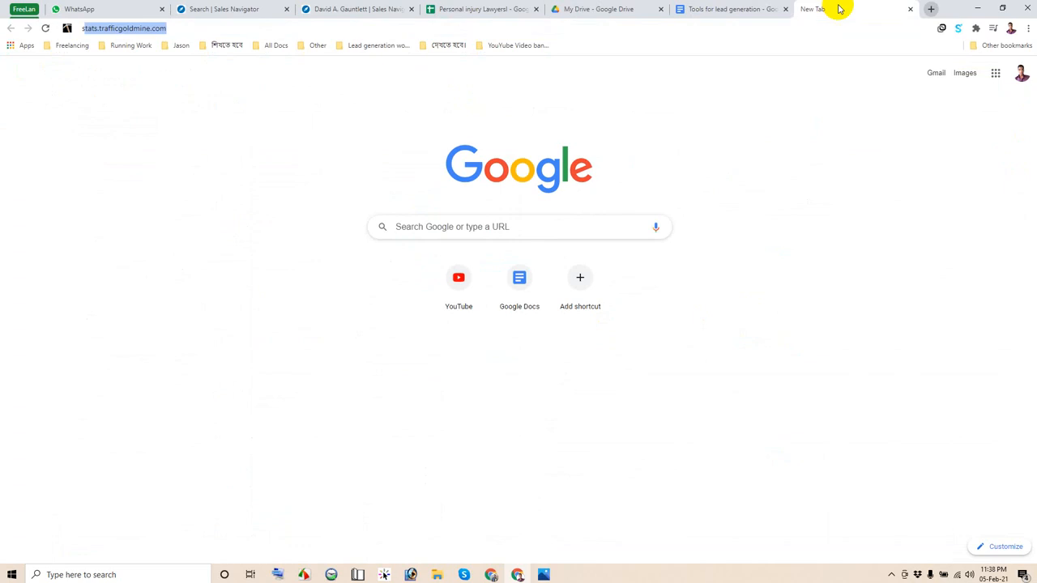
type("les")
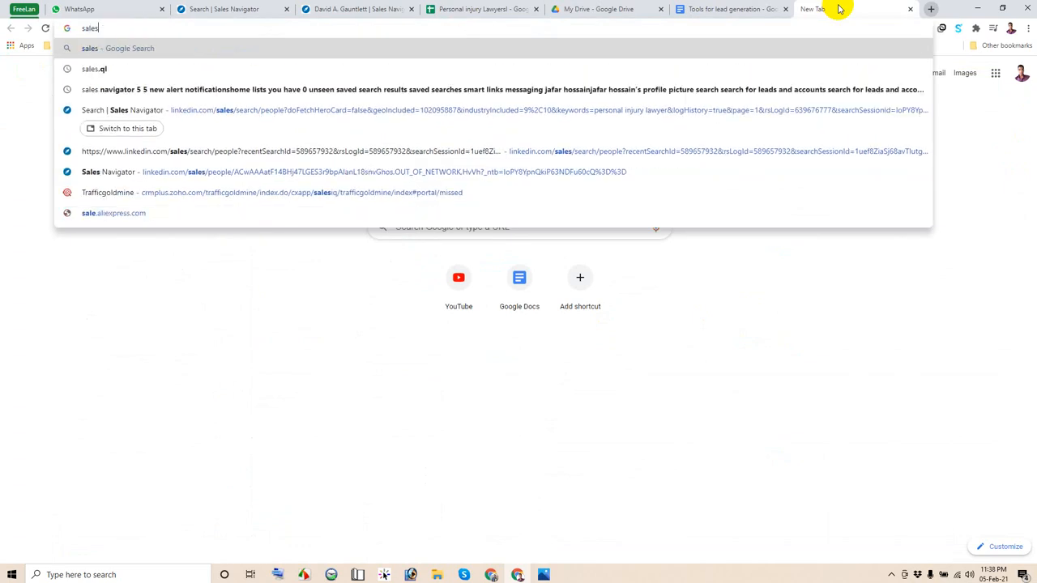
type(".ql")
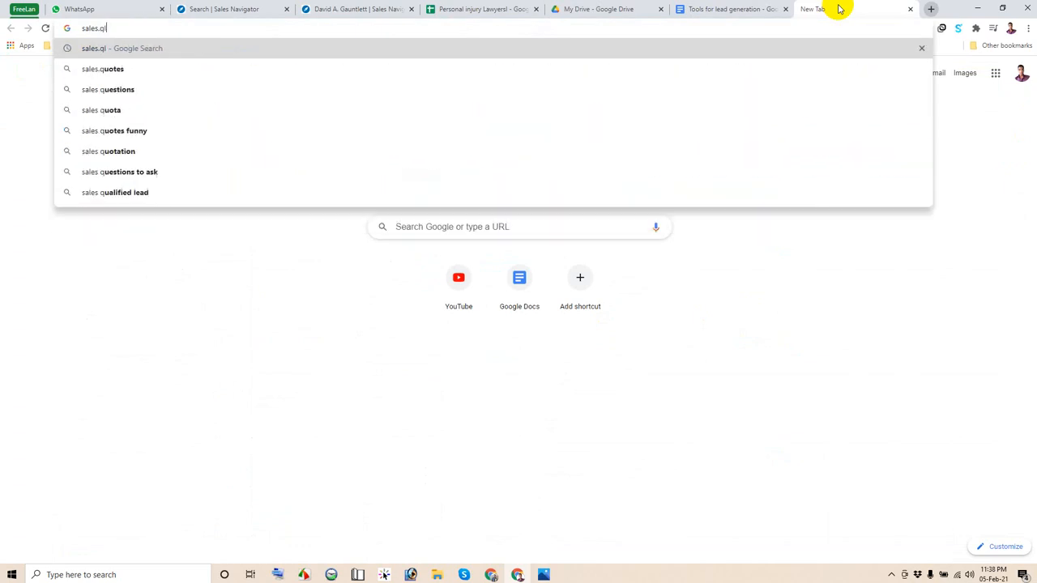
key("Return")
right_click(839, 8)
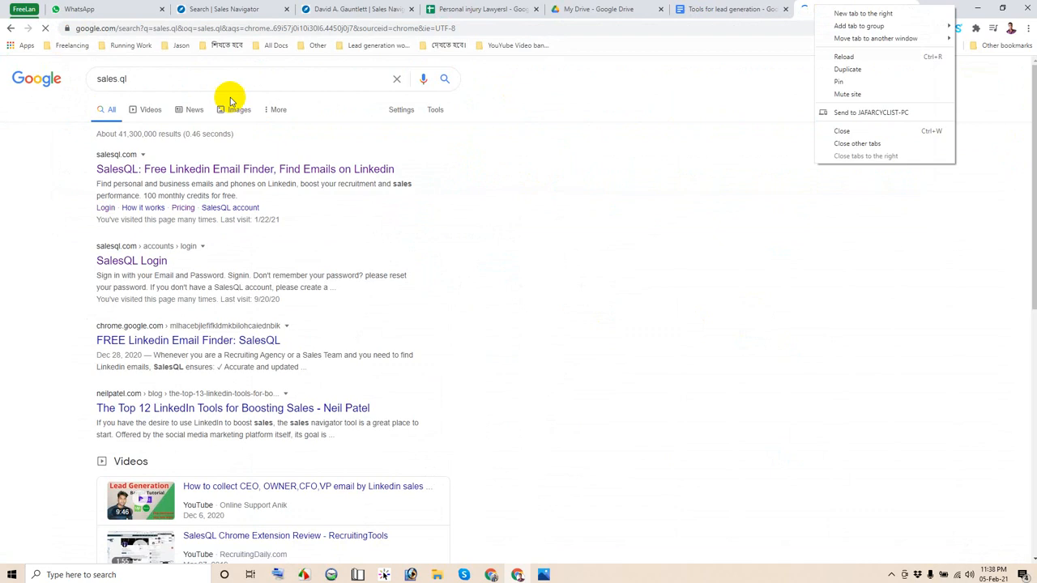
left_click(183, 167)
left_click(186, 169)
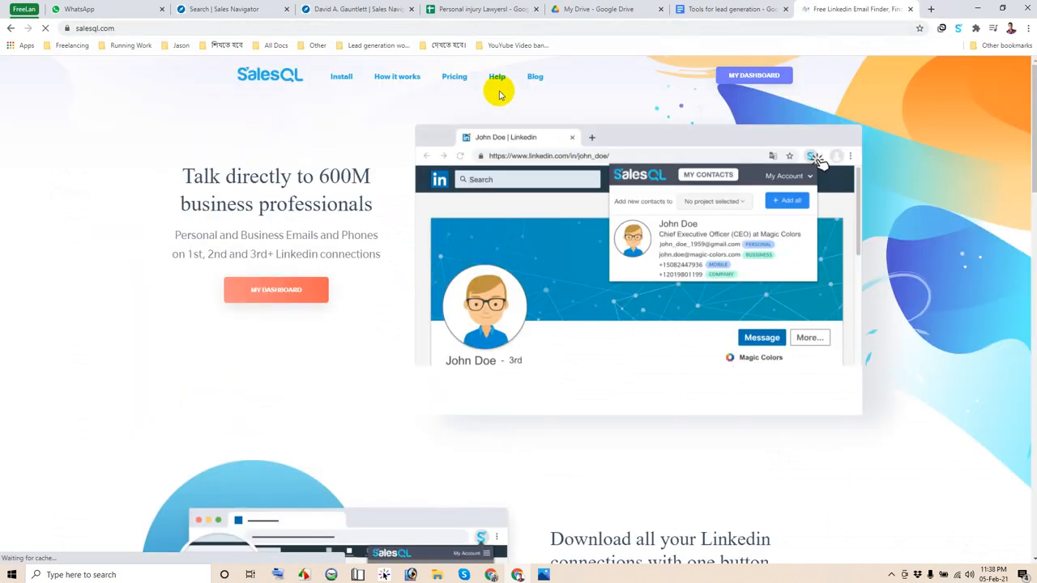
Open SalesQL's pricing page, examine the Free plan's monthly credits, and review the attorney's phone numbers in the SalesQL extension.
left_click(449, 80)
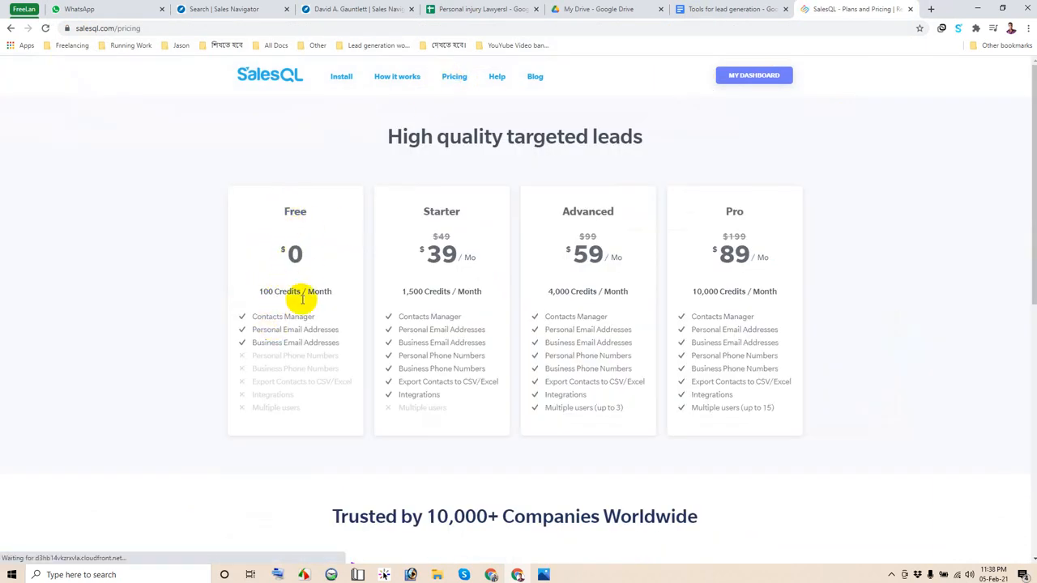
left_click_drag(259, 293, 298, 294)
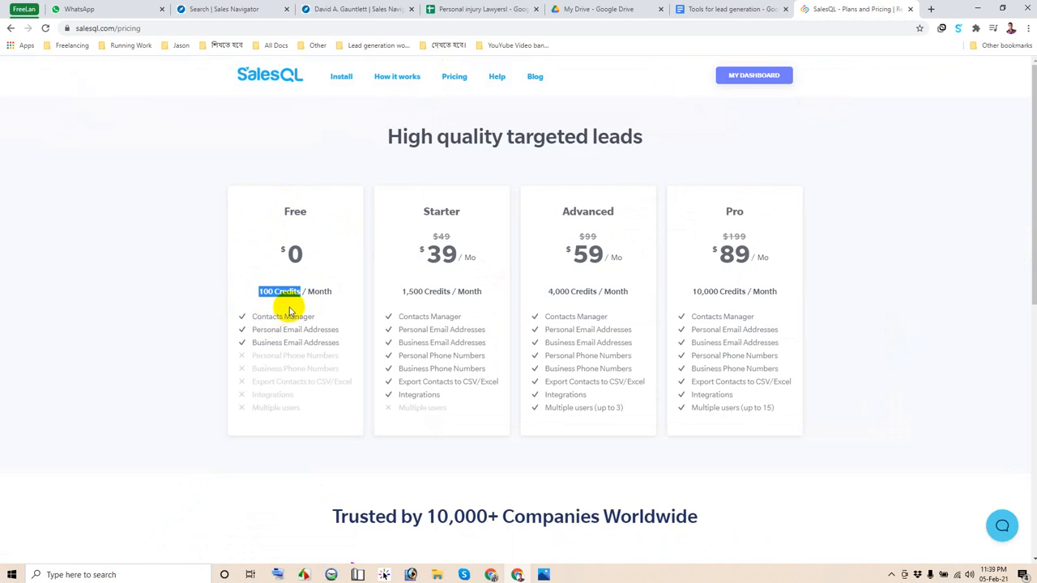
left_click(194, 298)
left_click(351, 12)
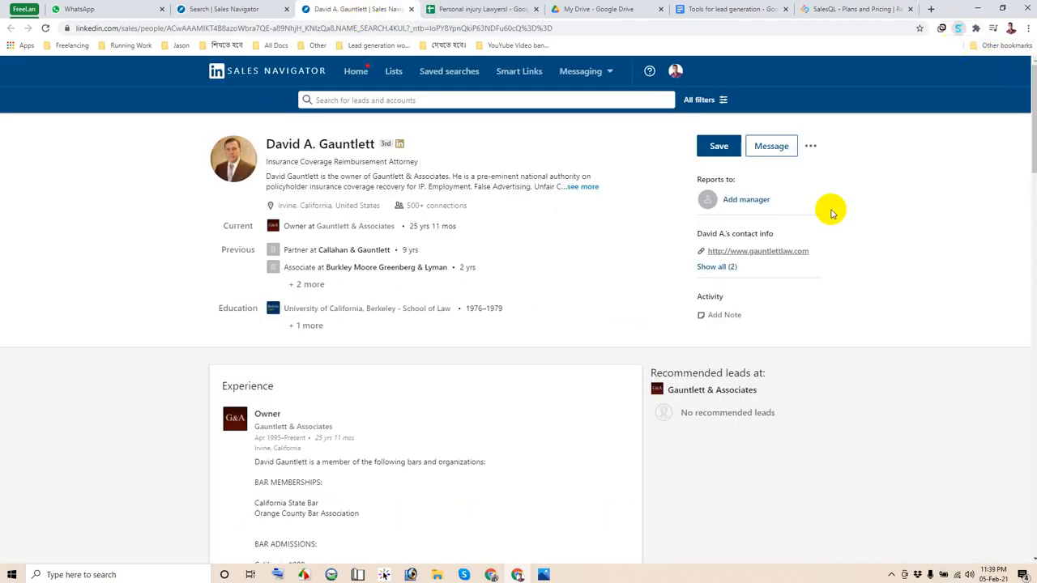
left_click_drag(768, 170, 807, 167)
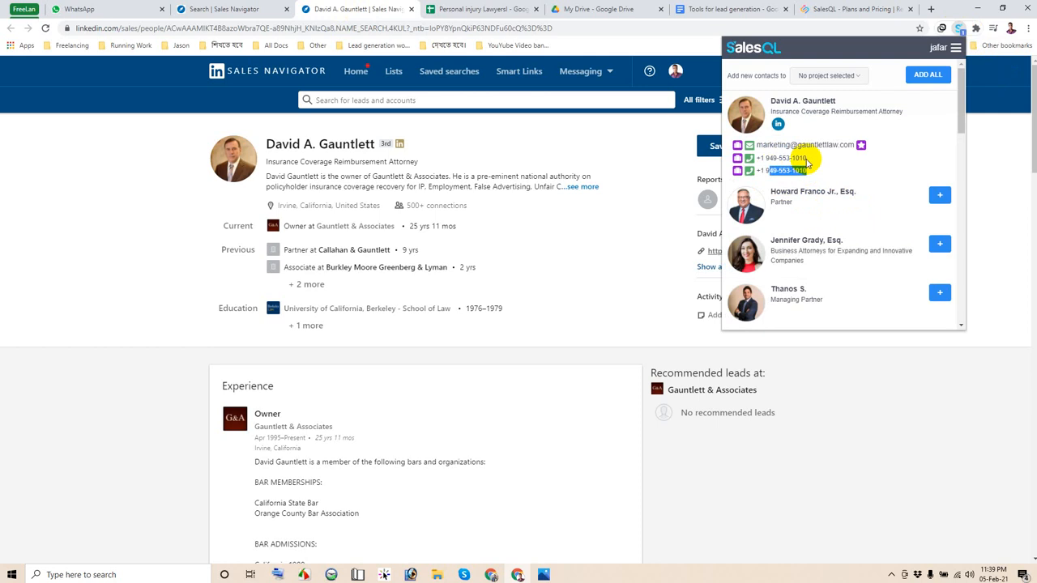
Examine the Free plan's phone number, email address and monthly credit entries on the SalesQL pricing page.
left_click(850, 9)
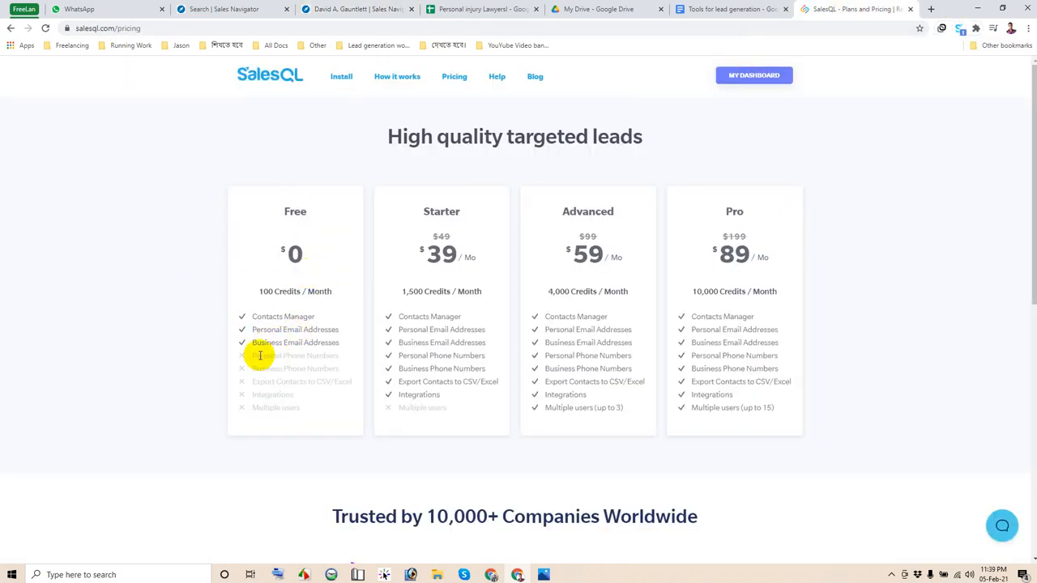
left_click_drag(252, 356, 323, 355)
left_click(161, 367)
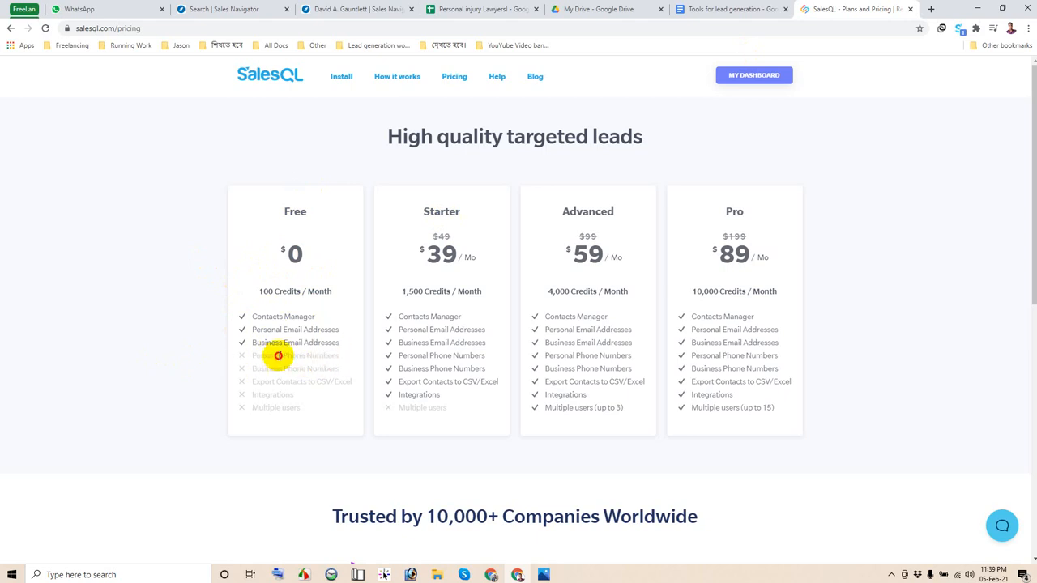
triple_click(272, 355)
left_click(194, 357)
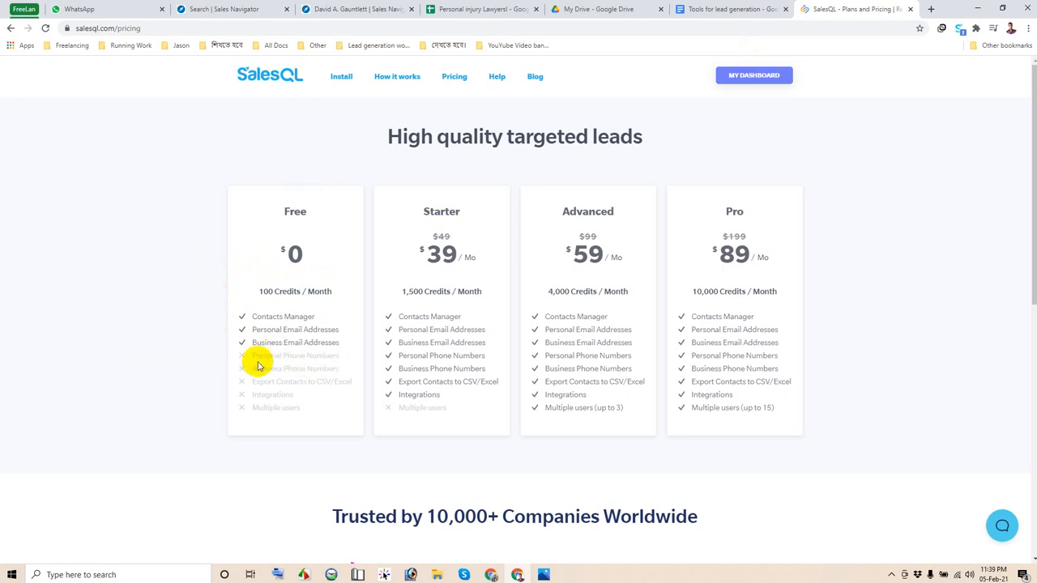
left_click_drag(253, 357, 287, 355)
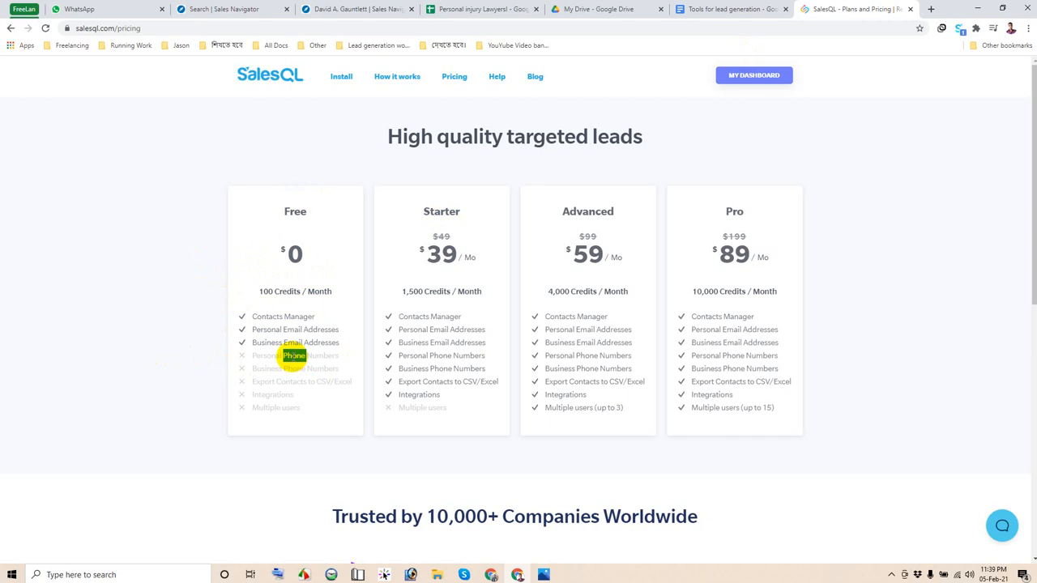
left_click(309, 342)
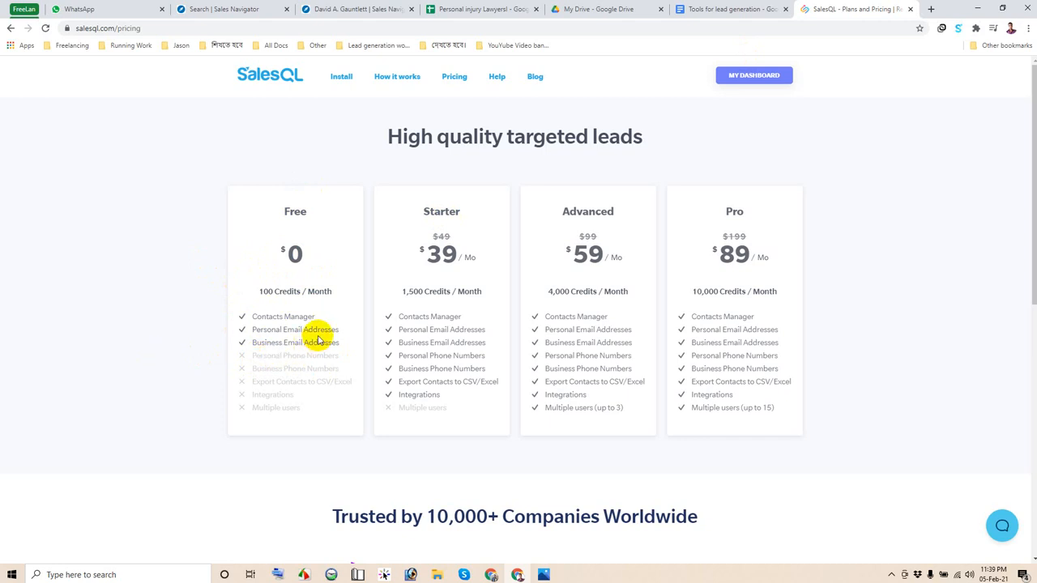
double_click(266, 291)
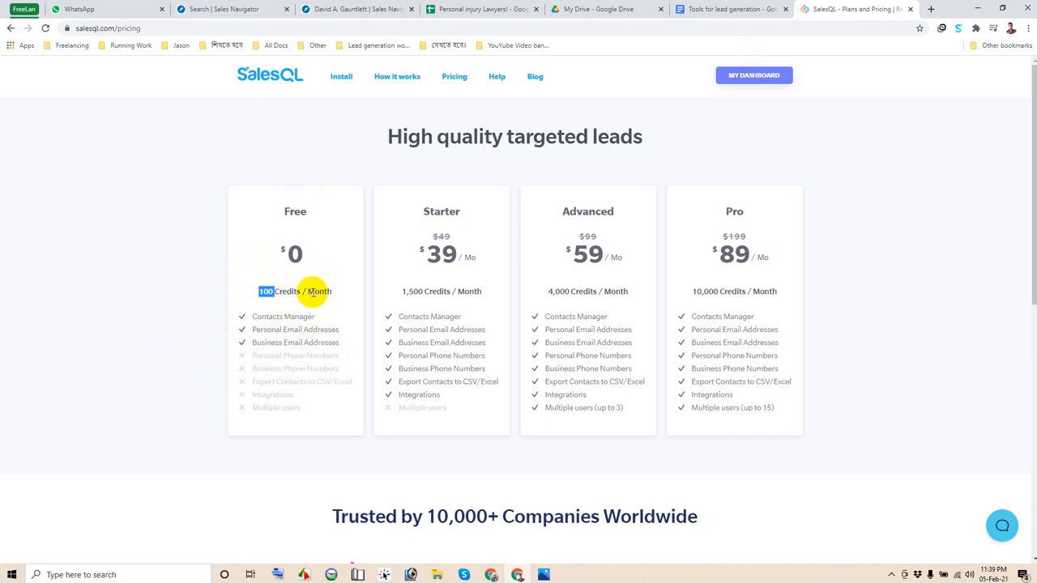
left_click(99, 355)
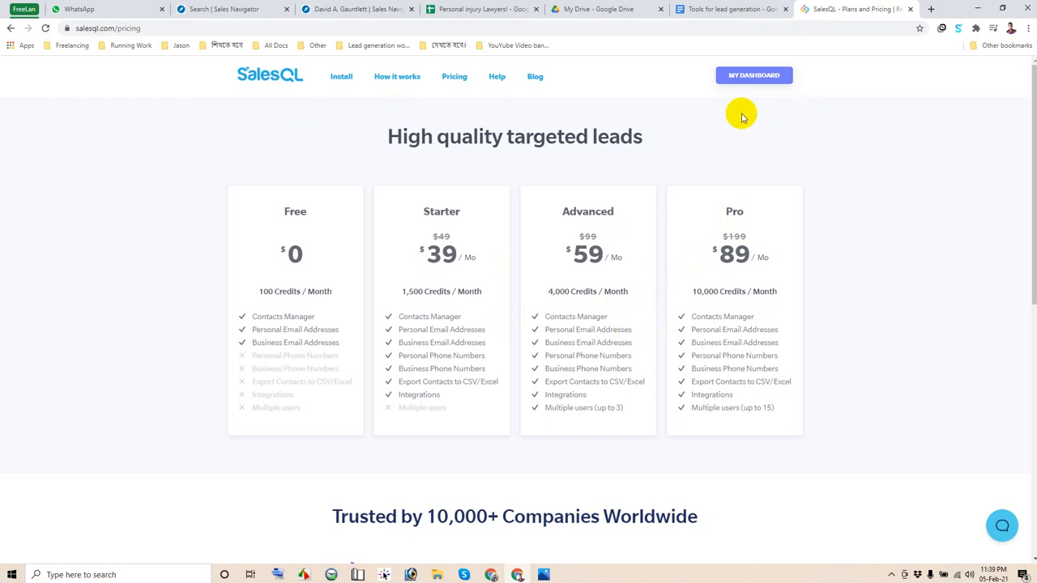
left_click(959, 29)
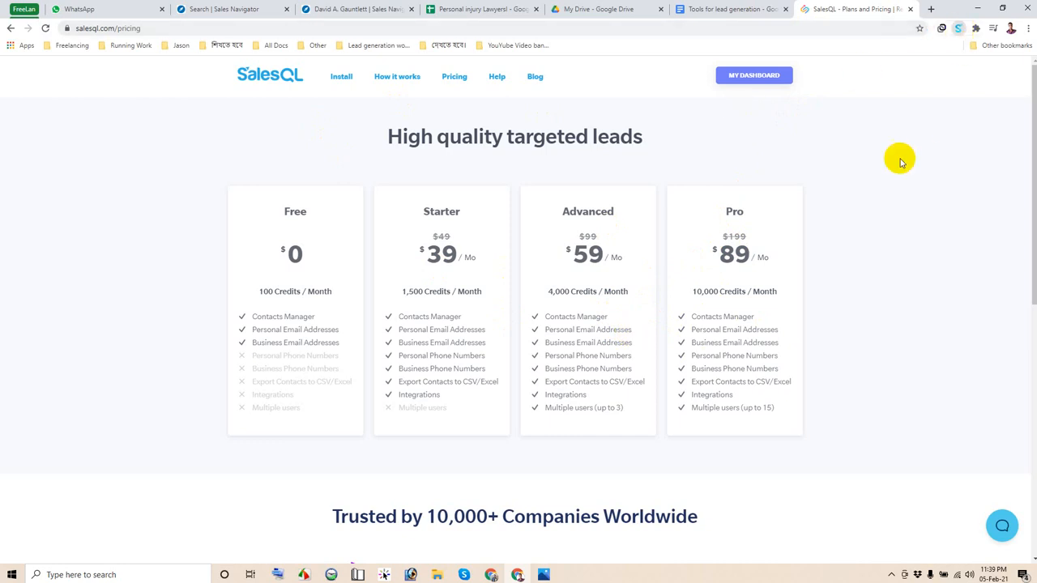
Revisit the attorney's Sales Navigator profile and SalesQL's plan comparison, and close the SalesQL pricing page.
left_click(868, 379)
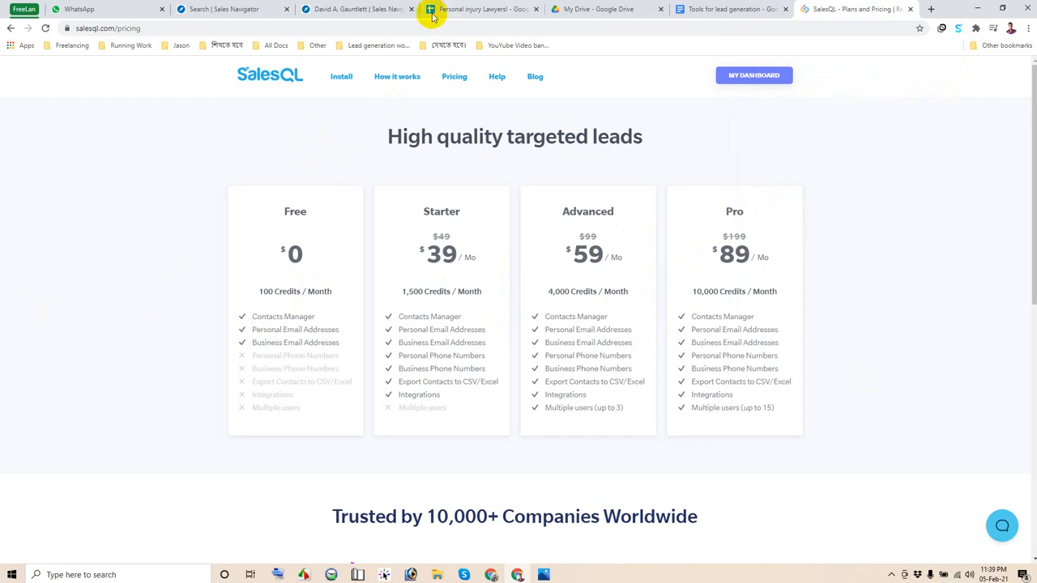
left_click(340, 9)
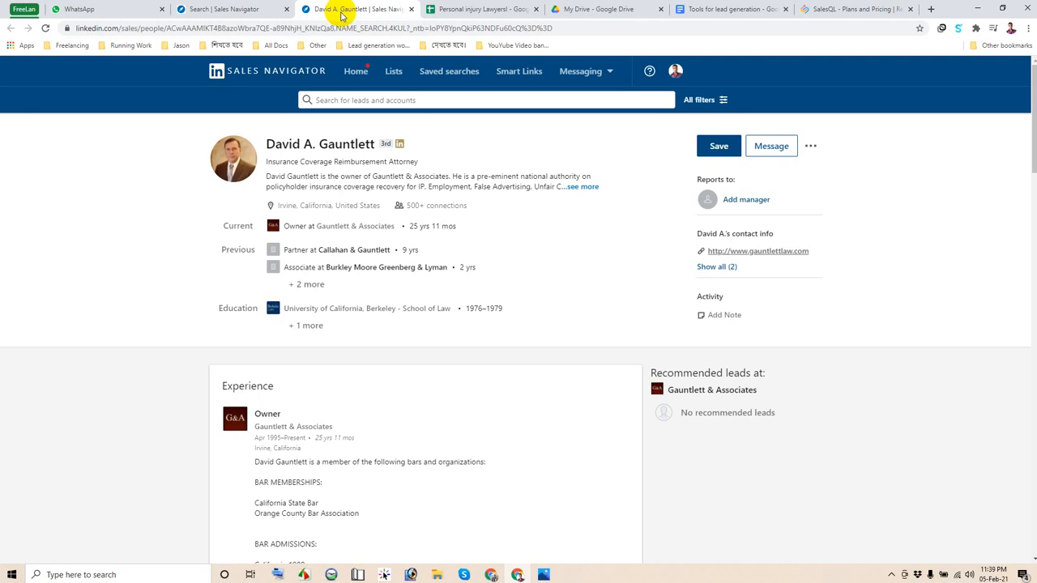
left_click(860, 9)
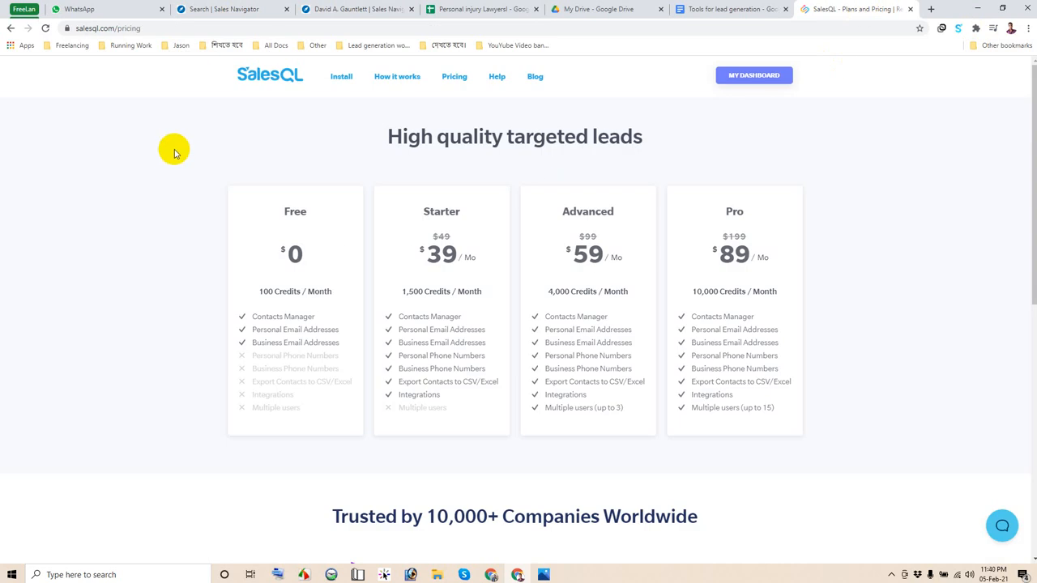
key("ctrl+w")
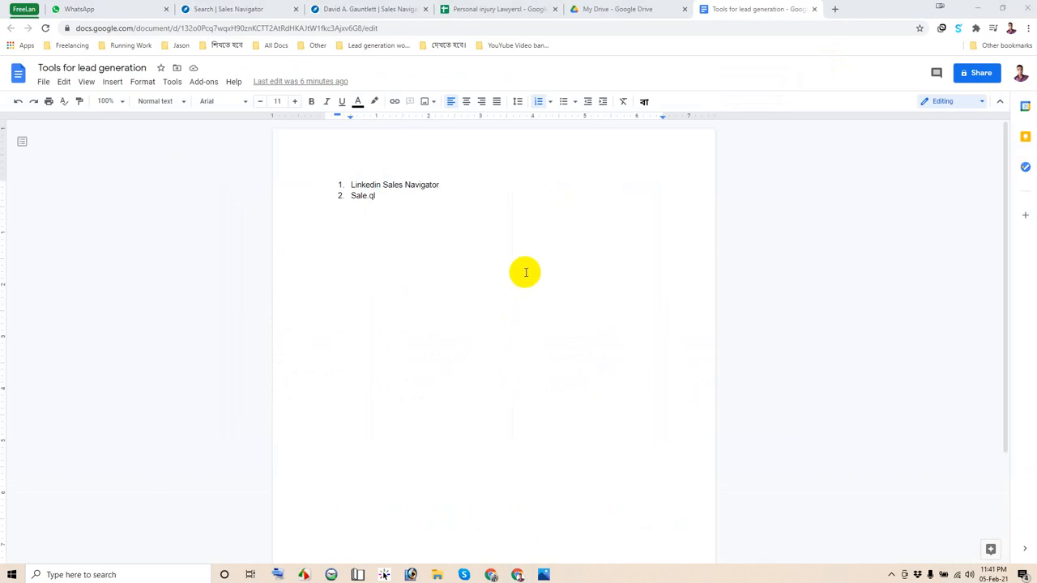
Check the existing personal injury lawyers spreadsheet and create a blank Google Sheets spreadsheet from Google Drive.
left_click(490, 8)
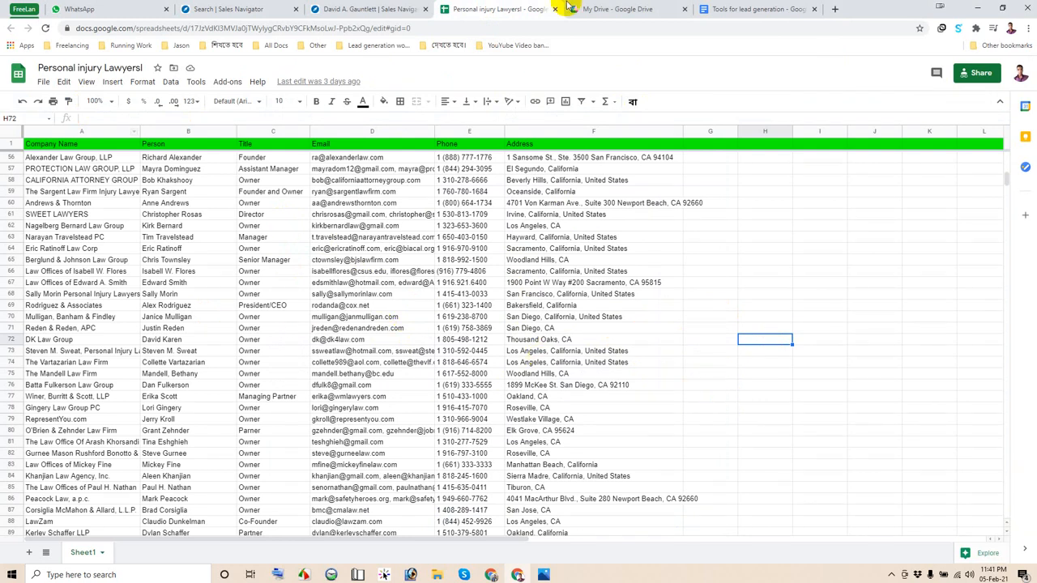
left_click(835, 9)
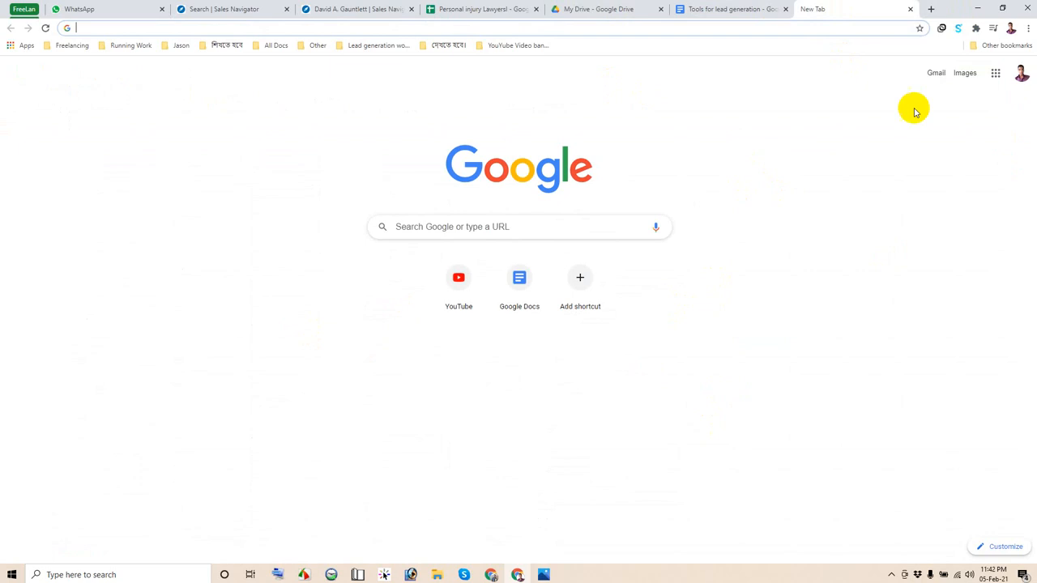
left_click(995, 74)
left_click(1001, 166)
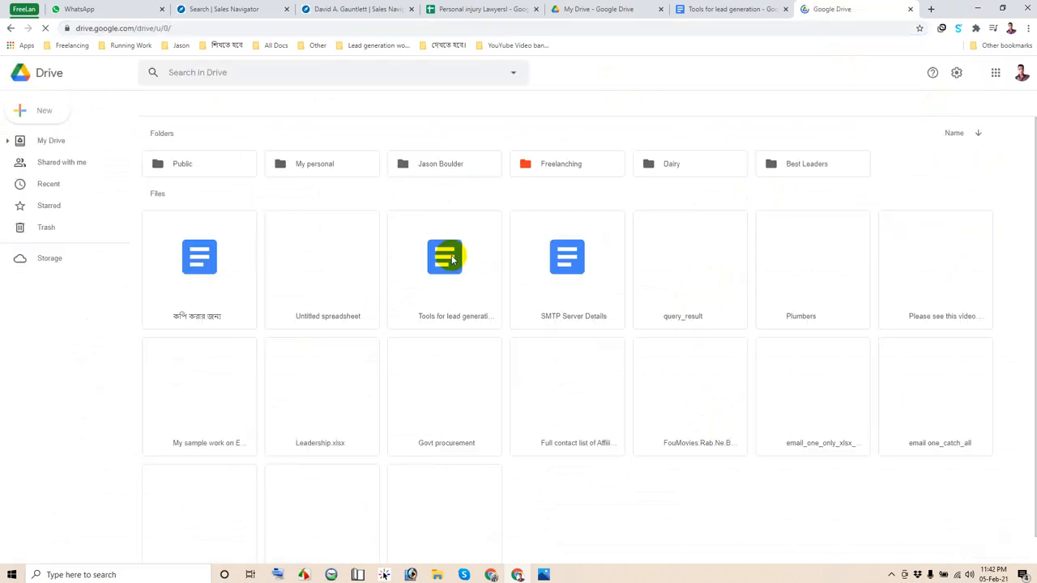
left_click(55, 114)
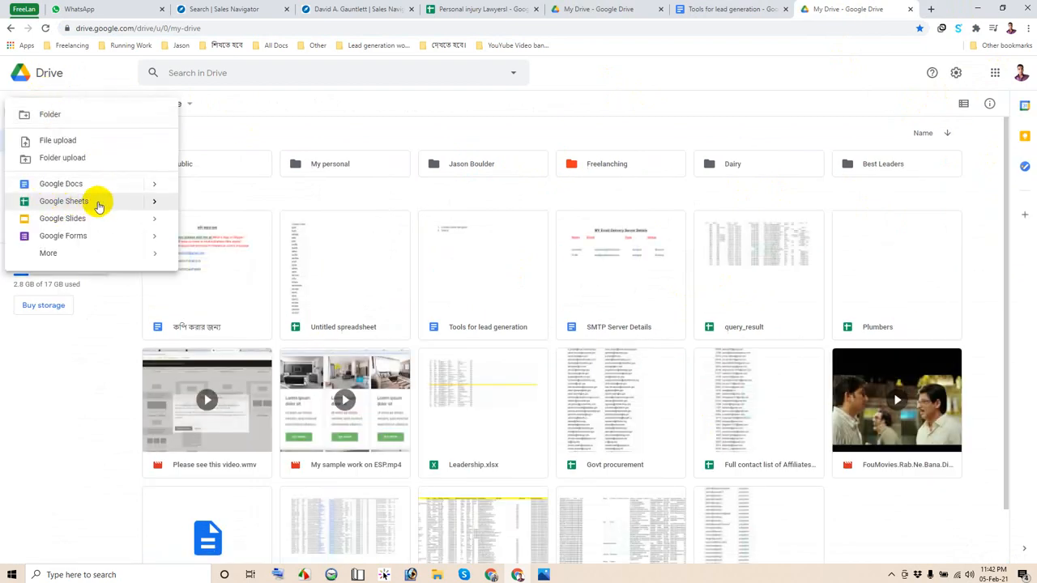
left_click(98, 203)
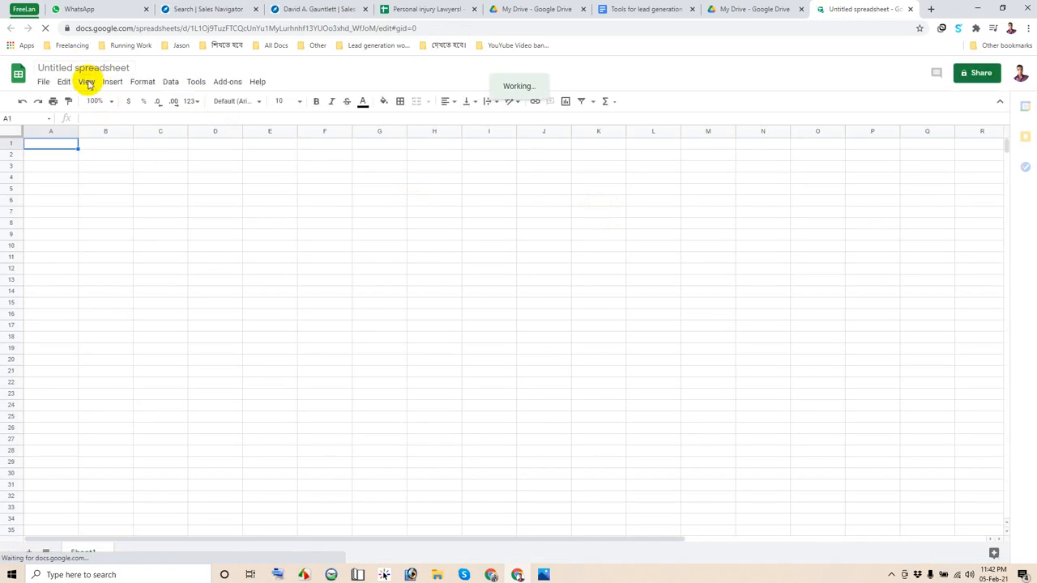
Title the new spreadsheet "Personal injury lawters".
left_click(197, 235)
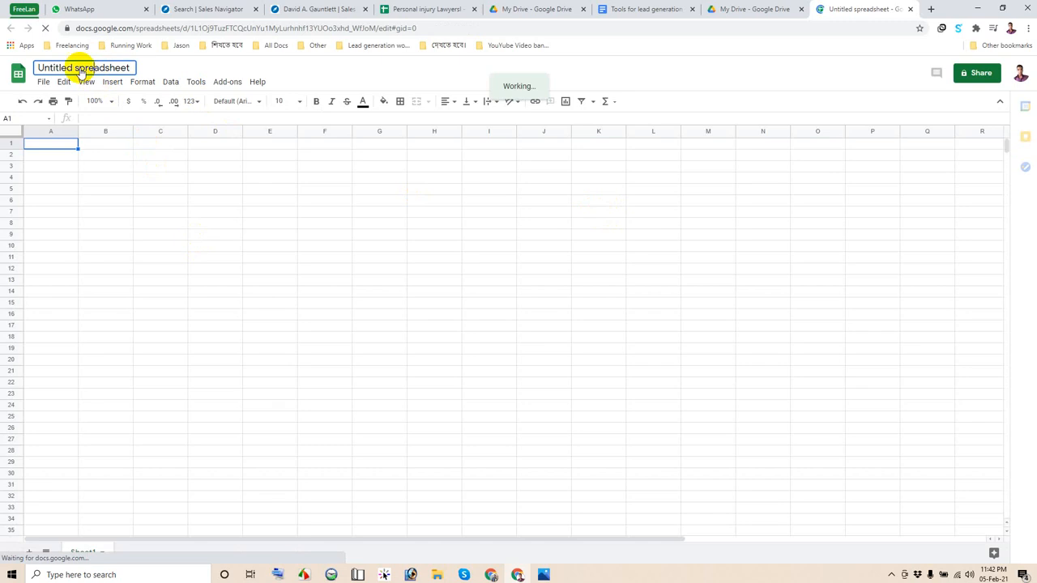
left_click(81, 67)
left_click(215, 268)
left_click(85, 68)
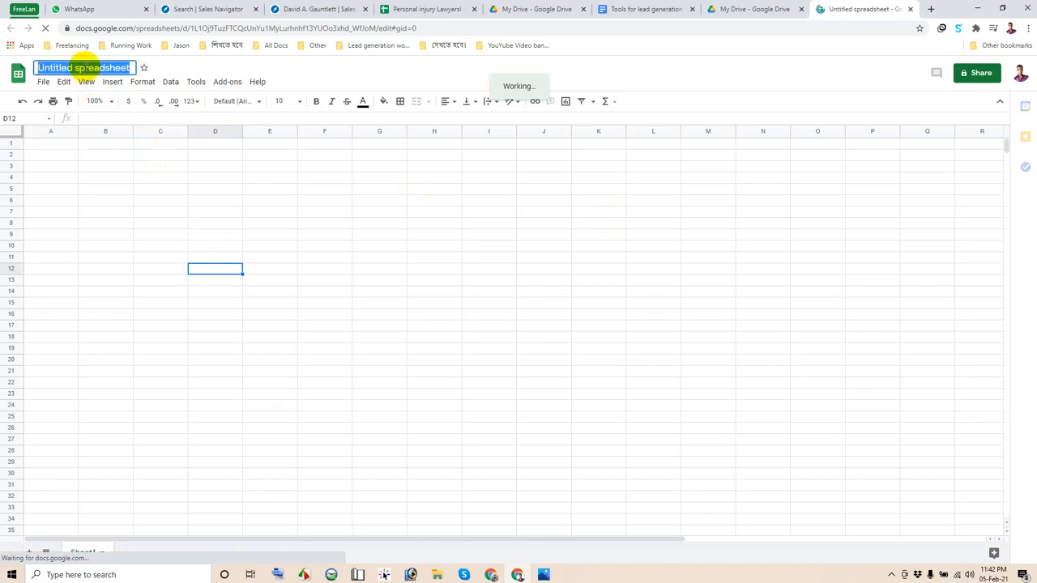
type("PErs")
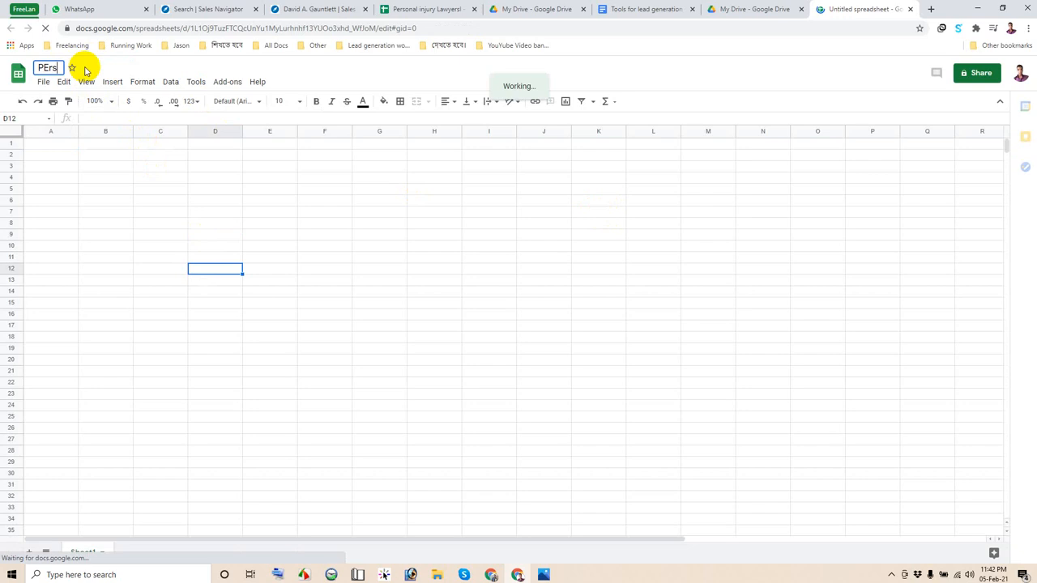
key("BackSpace")
key("BackSpace")
key("BackSpace")
key("BackSpace")
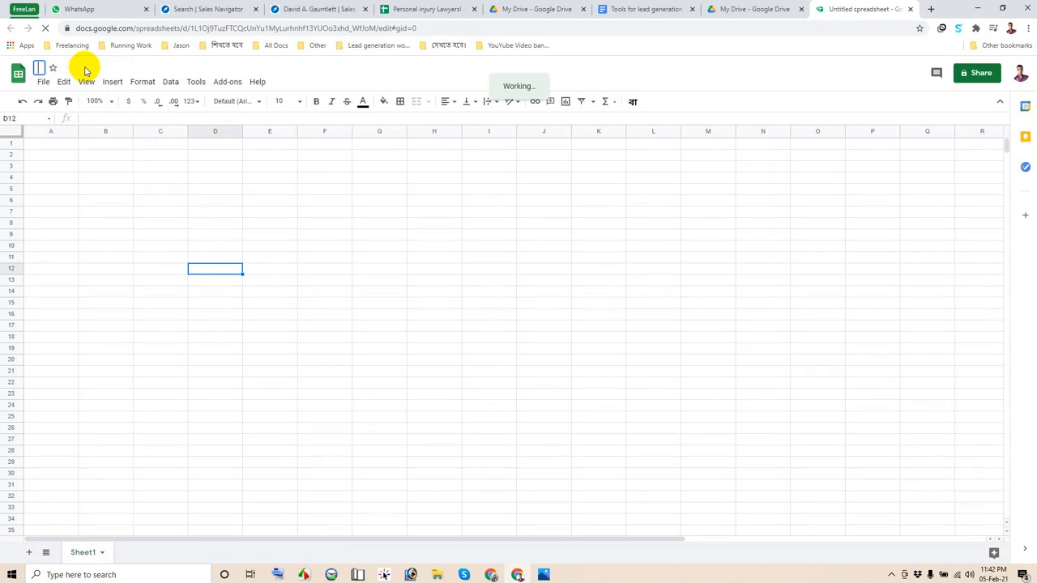
type("Personal injury lawters")
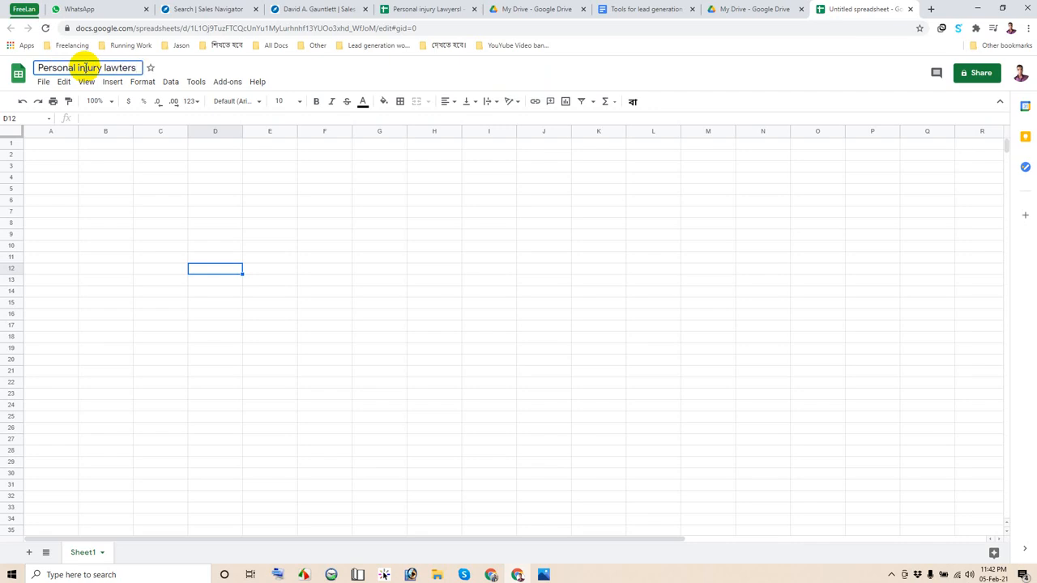
left_click(139, 202)
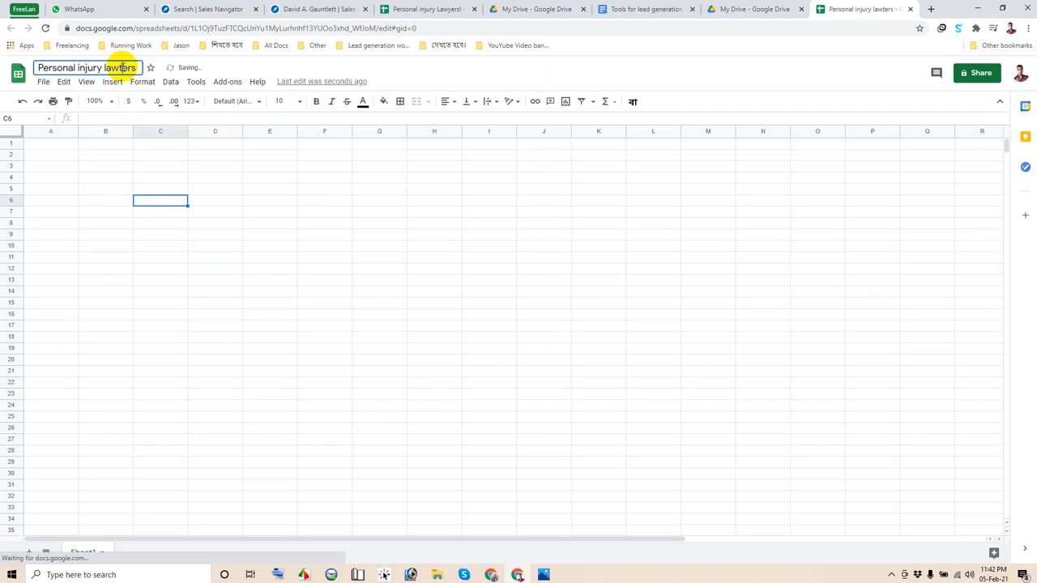
Correct the misspelled last word of the spreadsheet's title so it reads "Personal injury lawyers".
left_click(121, 68)
key("BackSpace")
type("y")
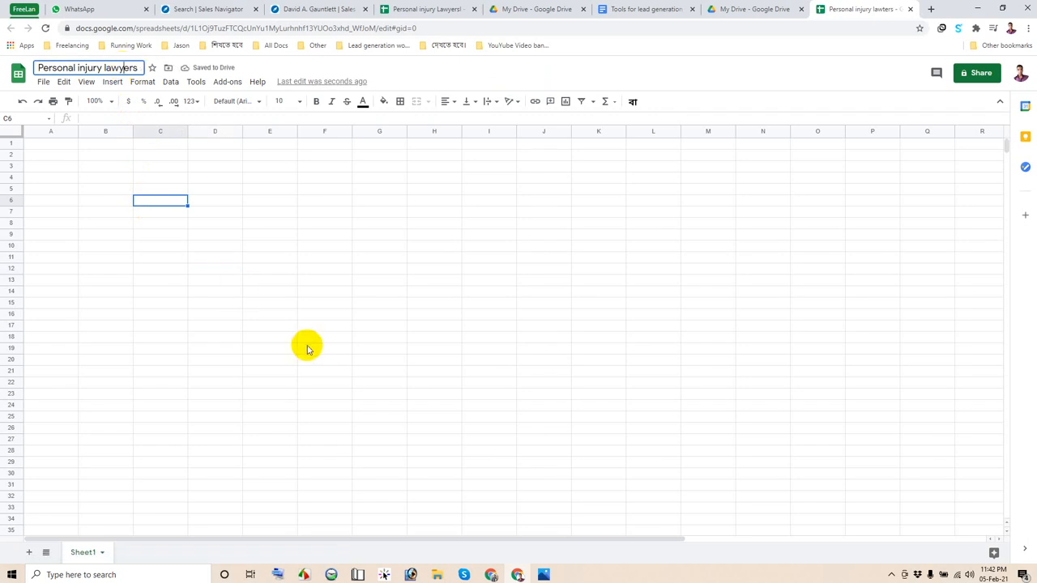
left_click(306, 345)
Check the existing lawyers spreadsheet's columns and enter the headers Company Name, Person name, Person title and Person Email in A1:D1 of the new sheet.
left_click(51, 144)
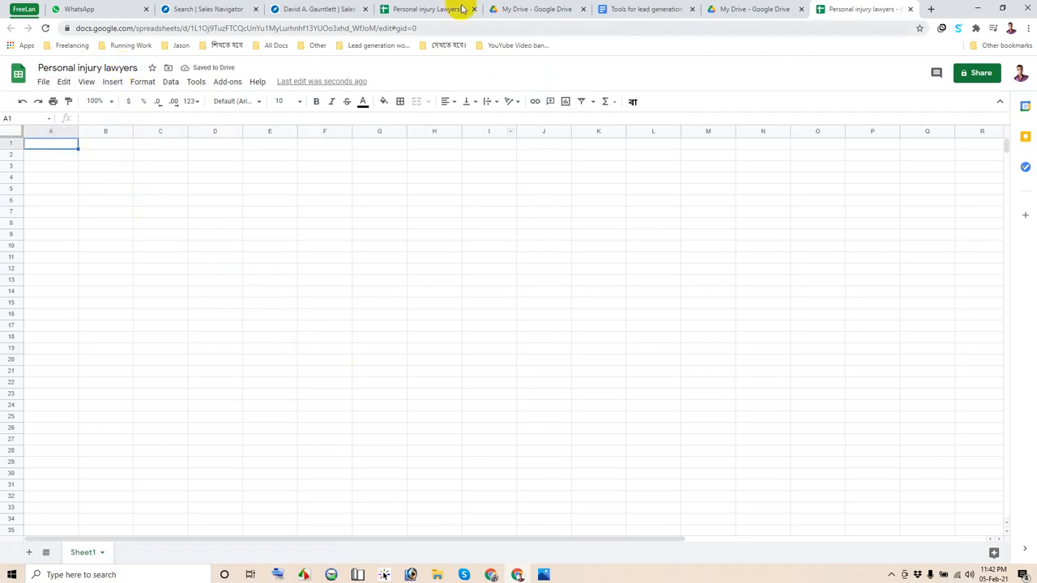
left_click(423, 9)
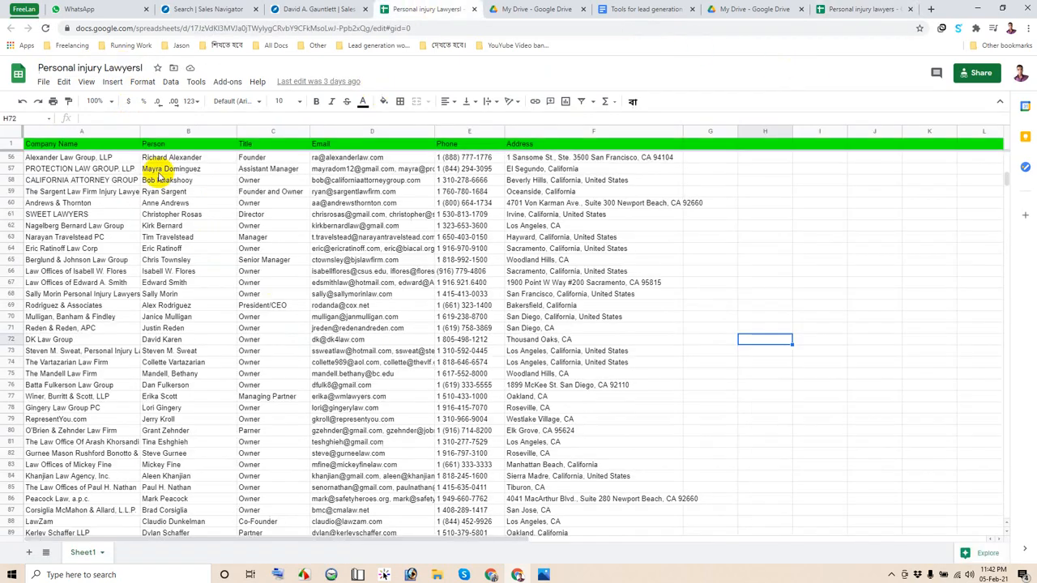
left_click(842, 9)
left_click(199, 256)
left_click(50, 144)
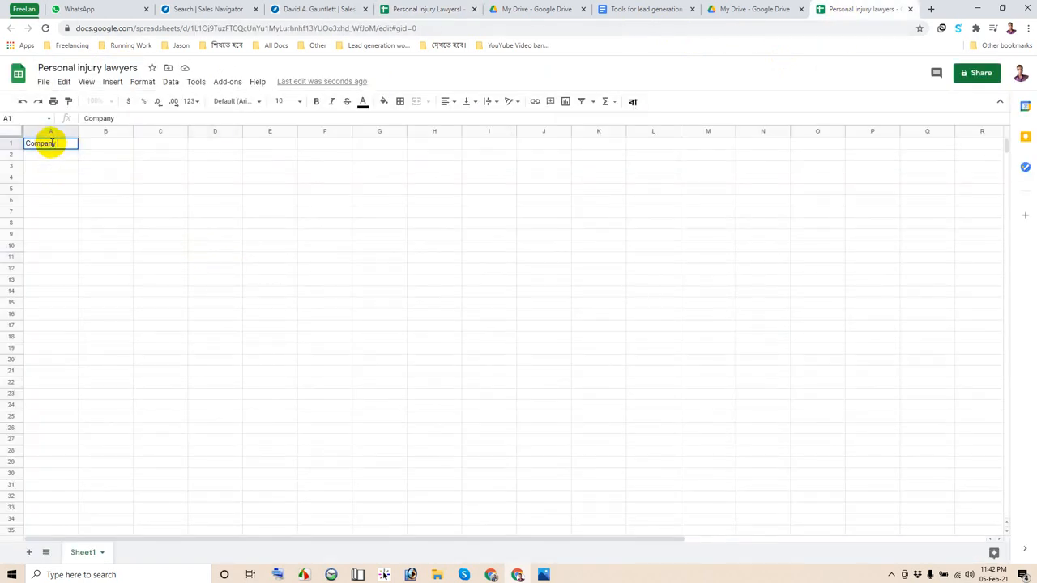
key("Tab")
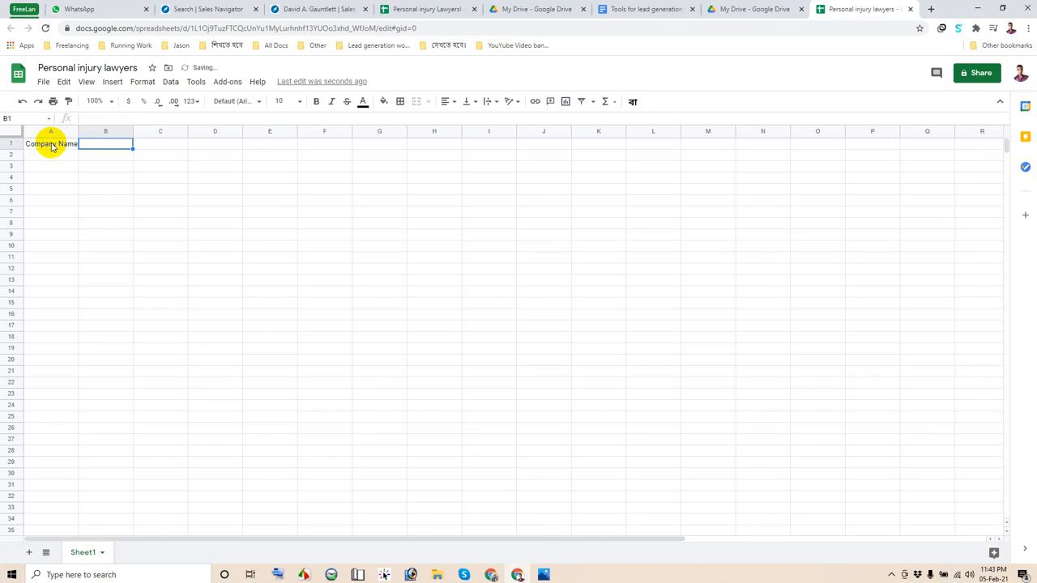
type("Person name")
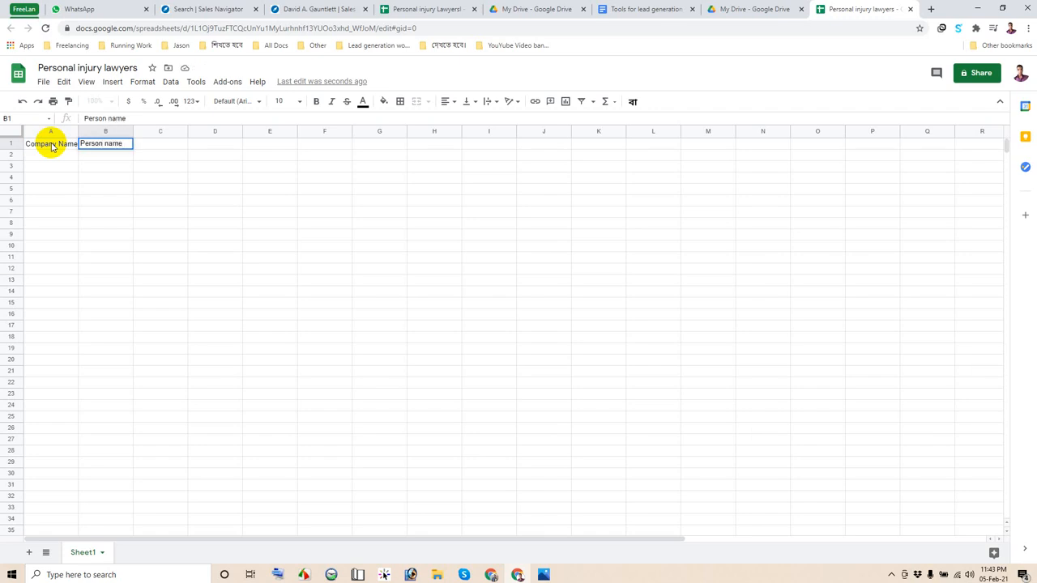
key("Tab")
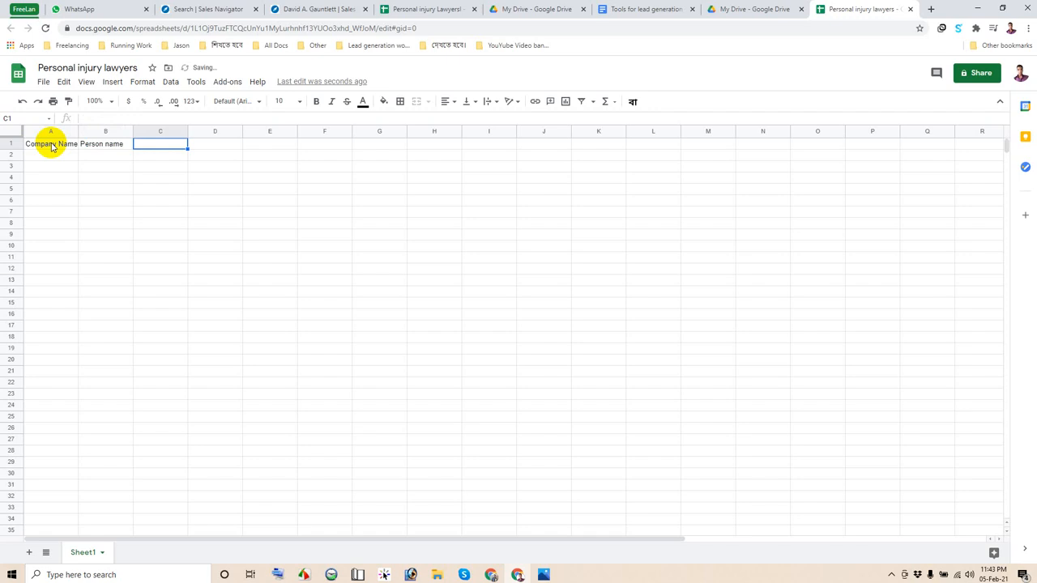
type("Person title")
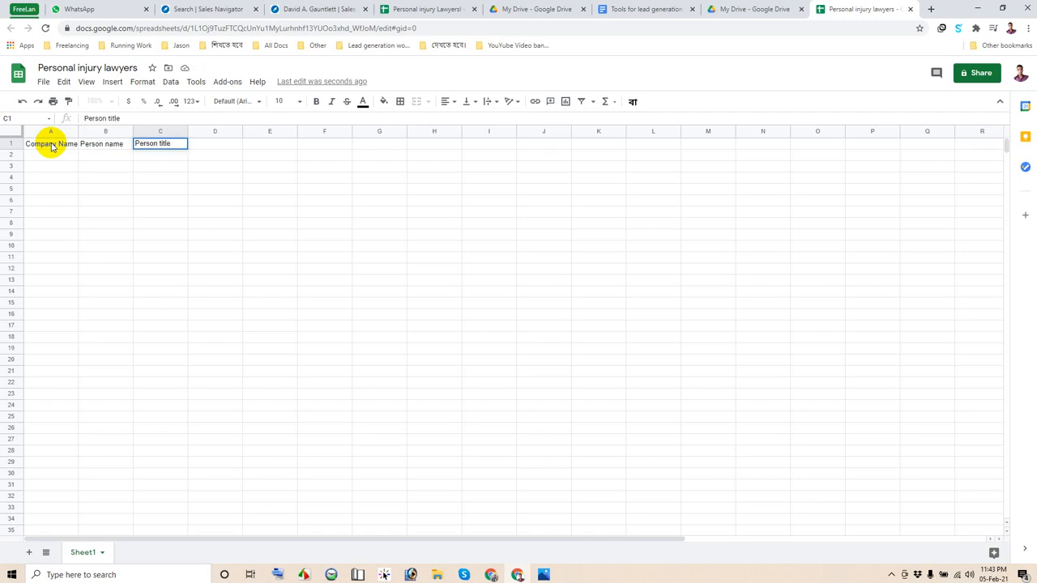
key("Tab")
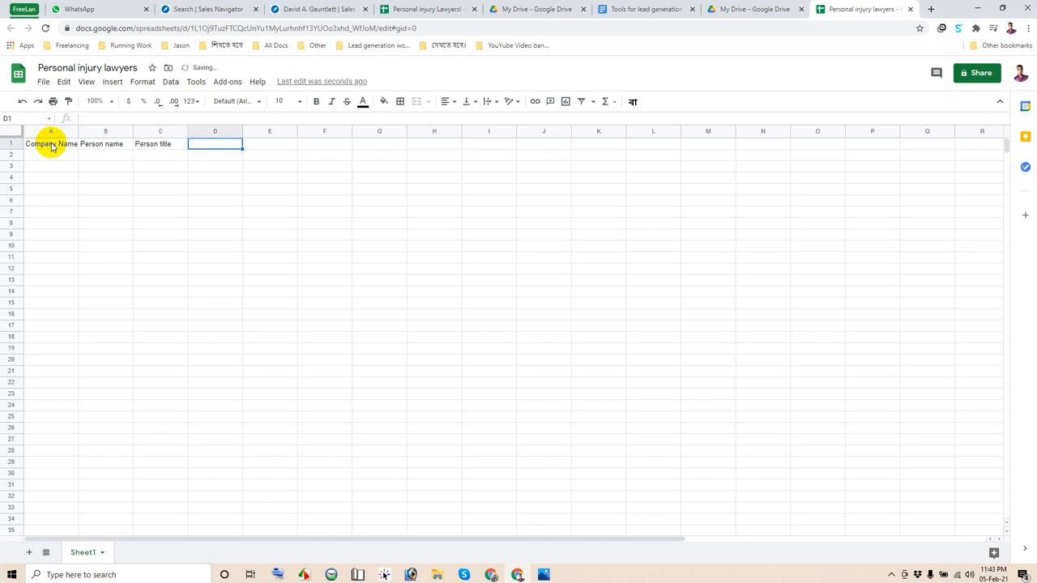
type("Person Email")
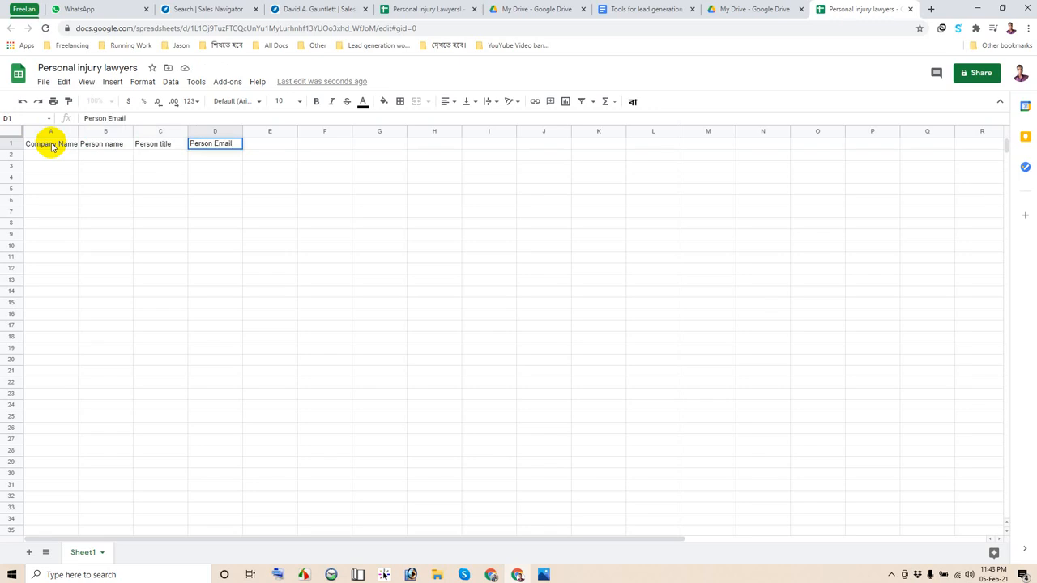
key("Return")
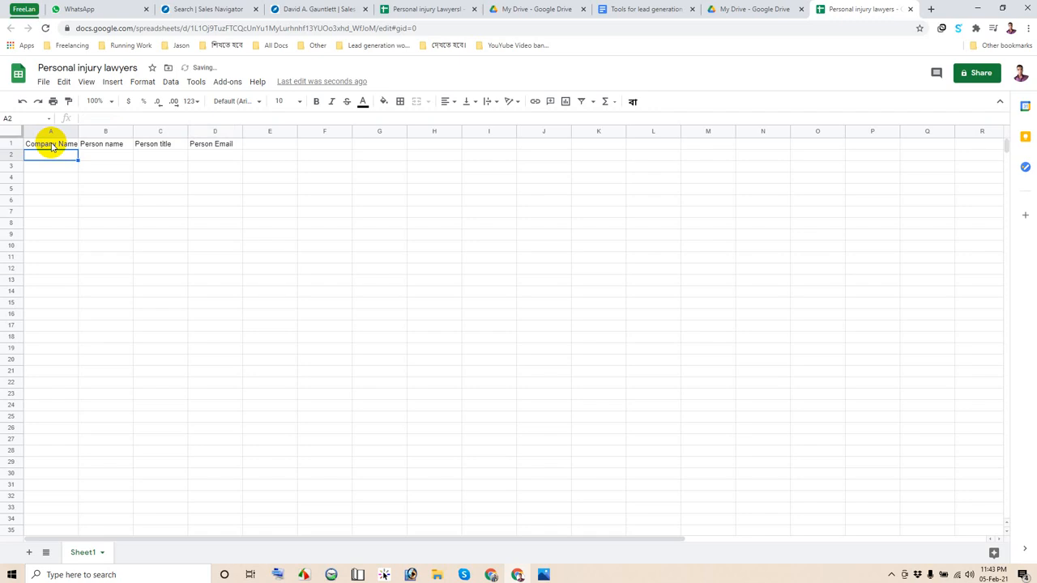
Add the headers Person phone number, Company Phone number, Address and Linkedin Profile in cells E1 to H1.
left_click(253, 149)
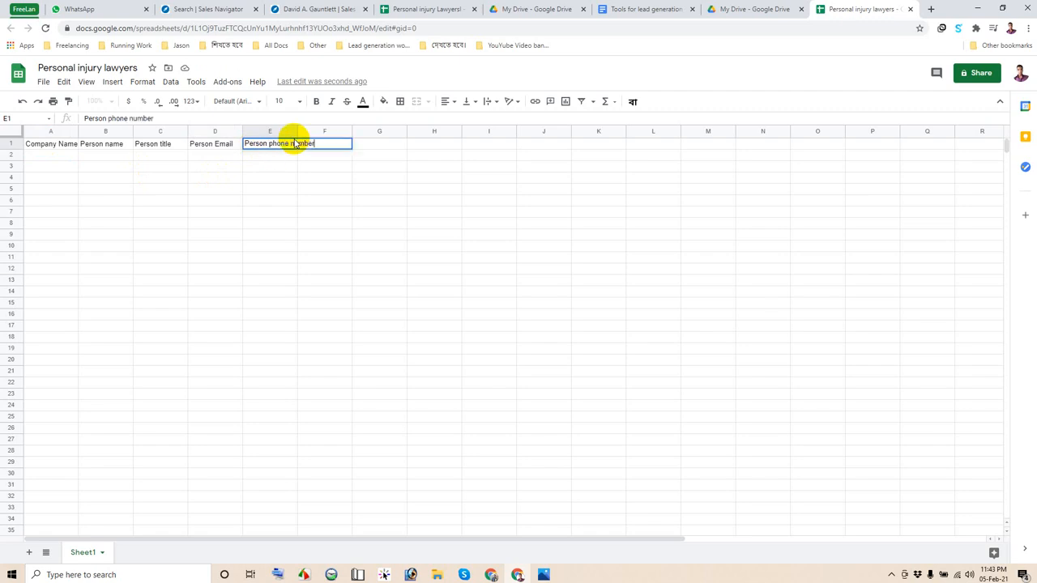
key("Tab")
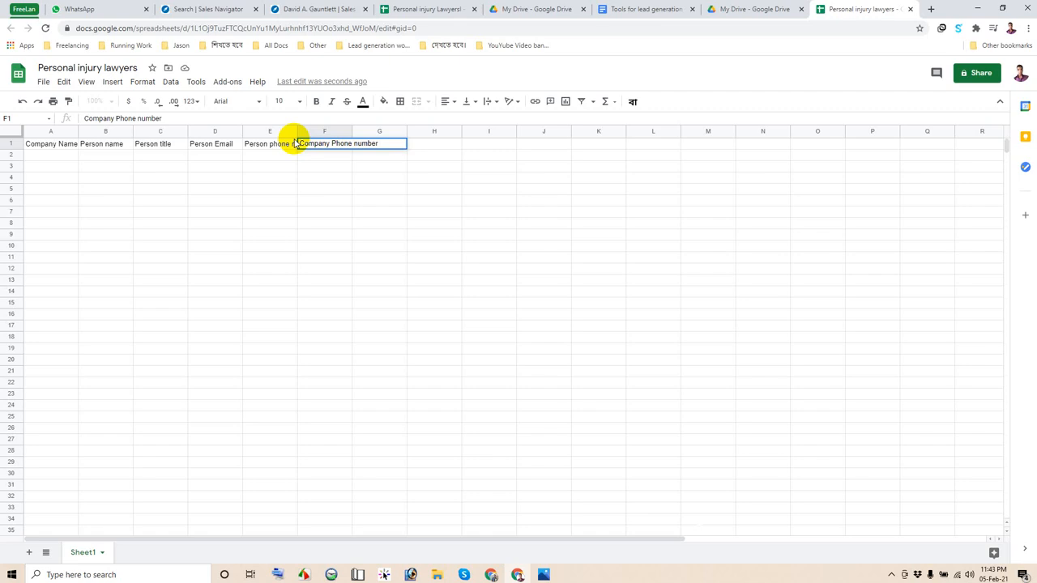
type("Company Phone number")
left_click(276, 234)
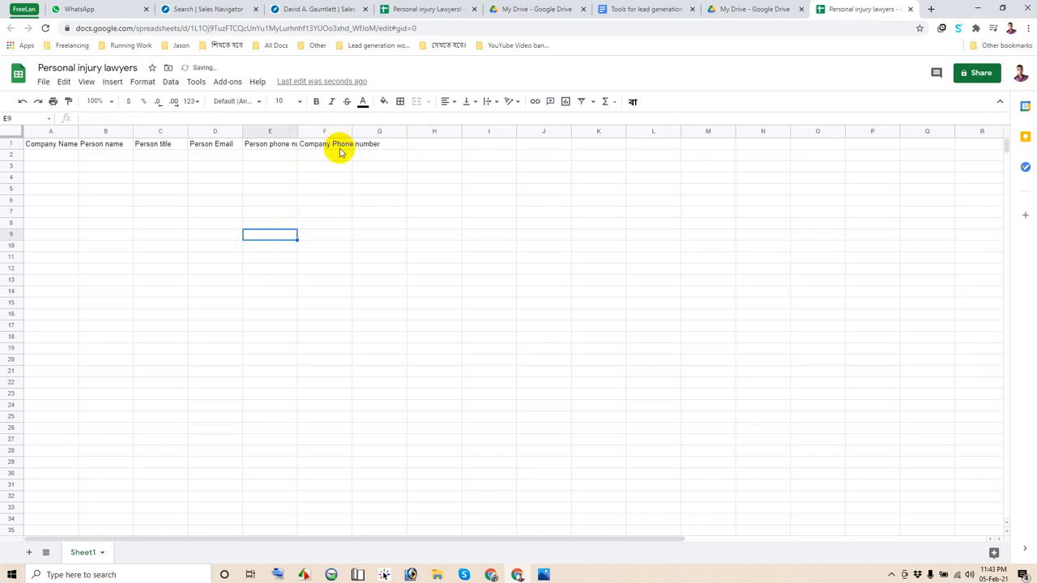
left_click(397, 146)
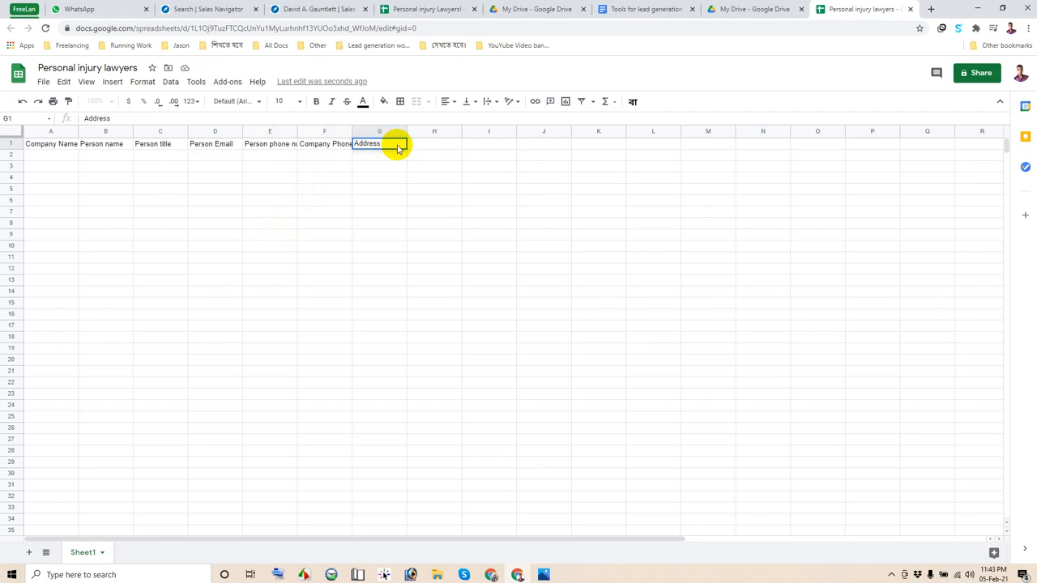
key("Tab")
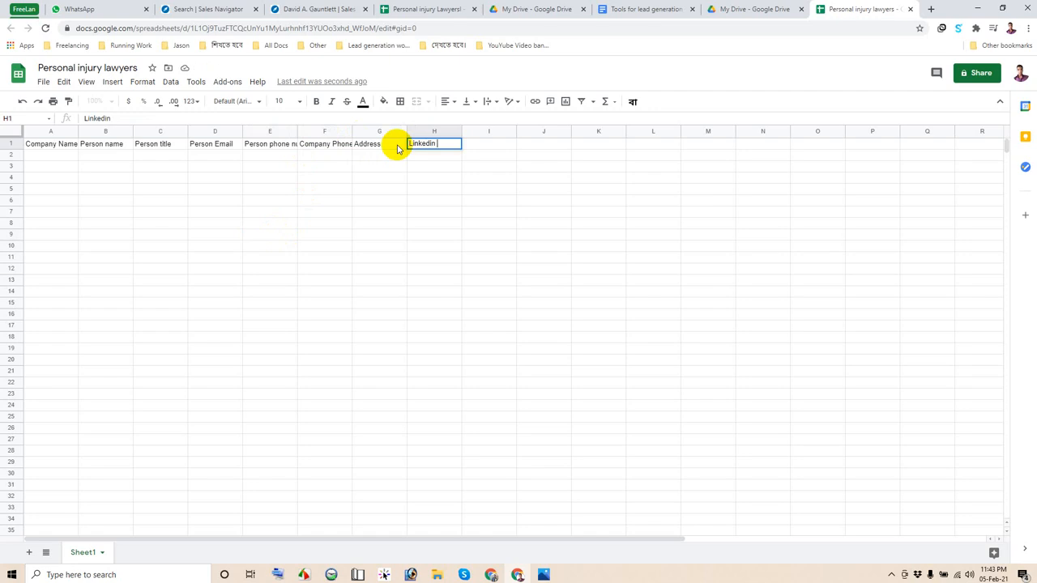
key("Return")
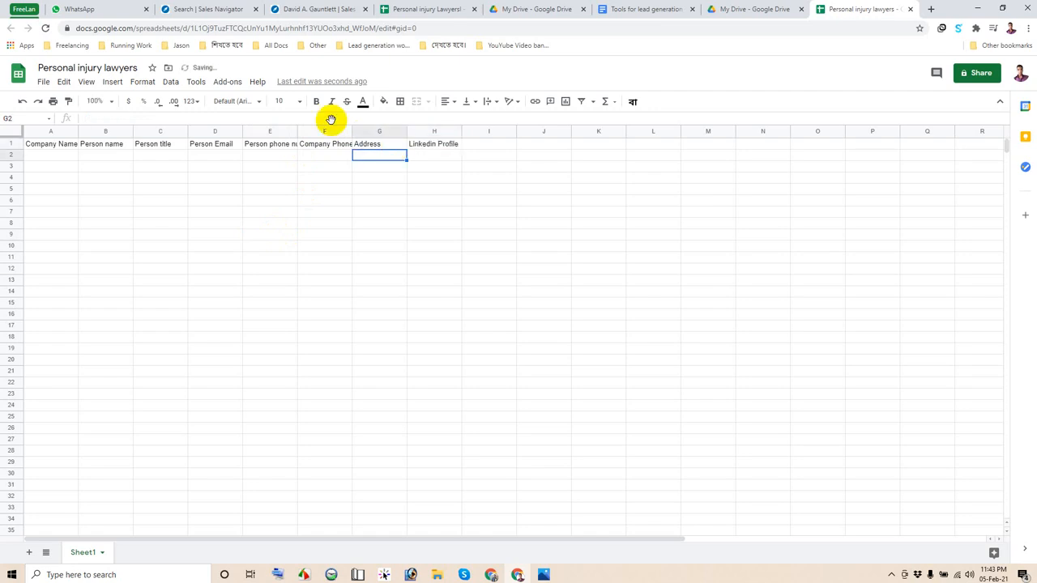
Widen the Company Name, Person Email, Person phone number and Company Phone number columns to fit their headers.
left_click_drag(78, 130, 107, 131)
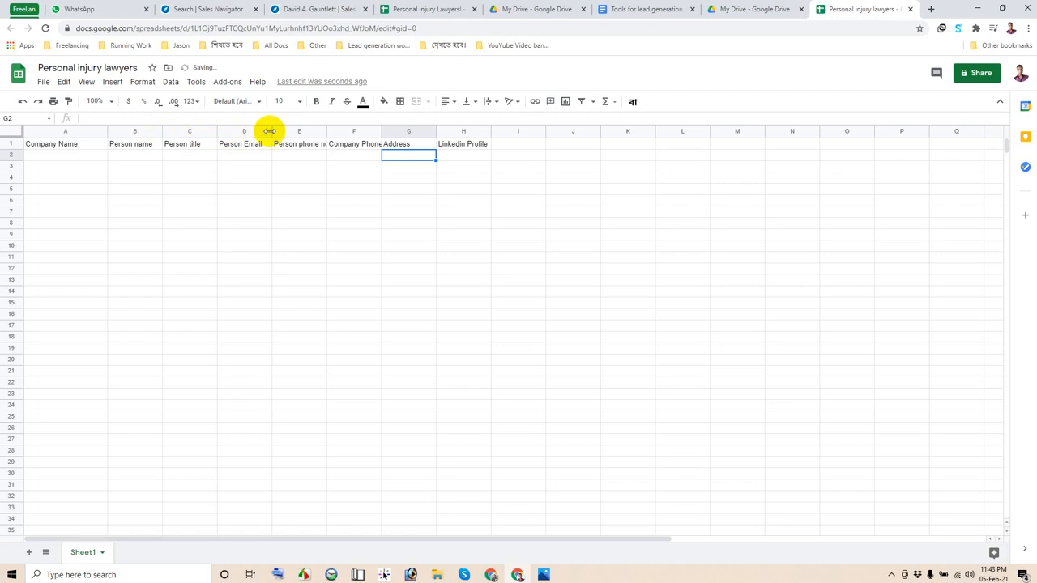
left_click_drag(273, 132, 365, 131)
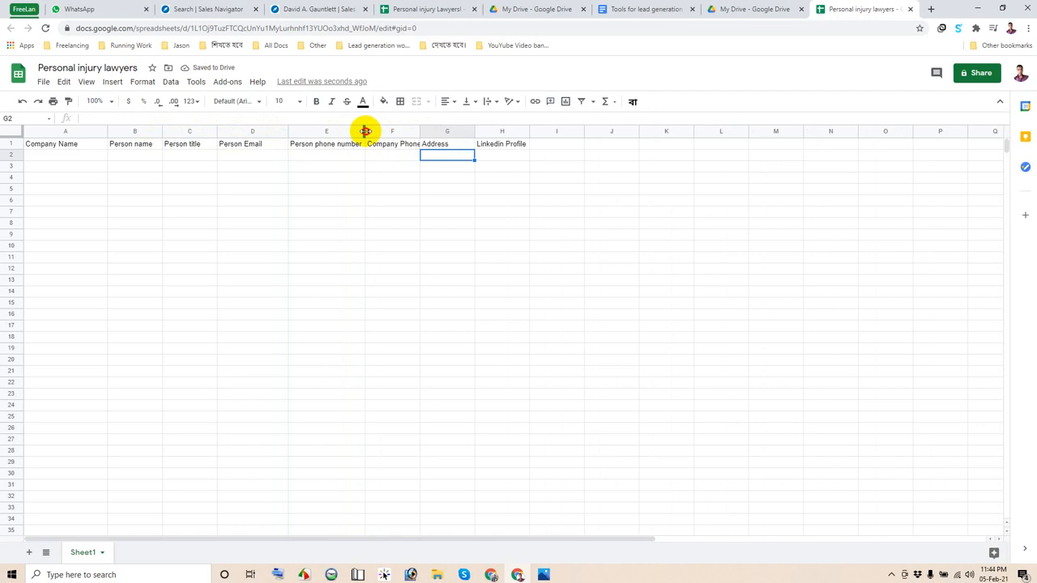
left_click_drag(366, 131, 495, 130)
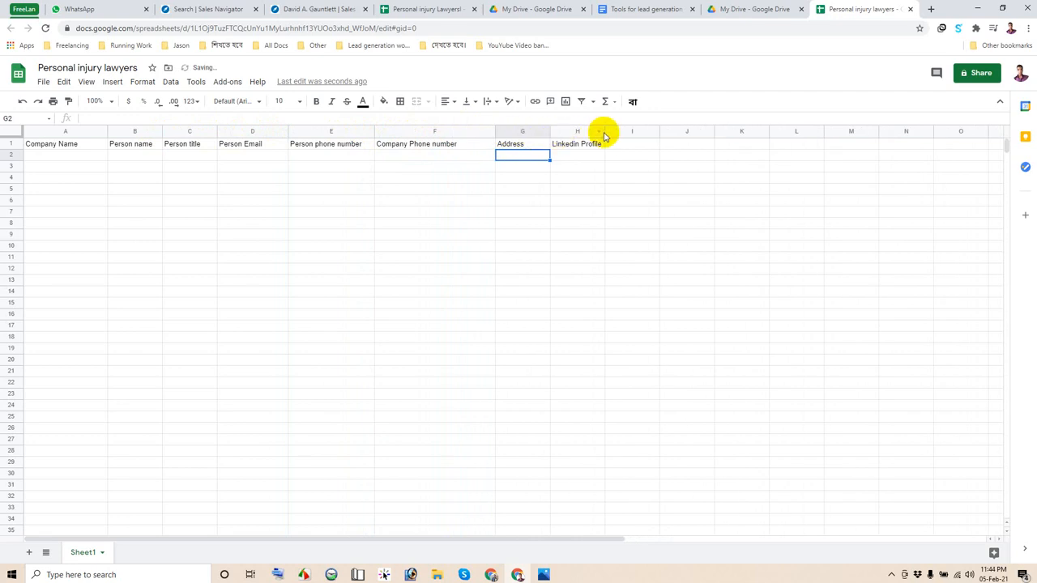
Widen the Linkedin Profile column to fit its header.
left_click_drag(604, 132, 622, 131)
left_click(502, 270)
left_click(256, 237)
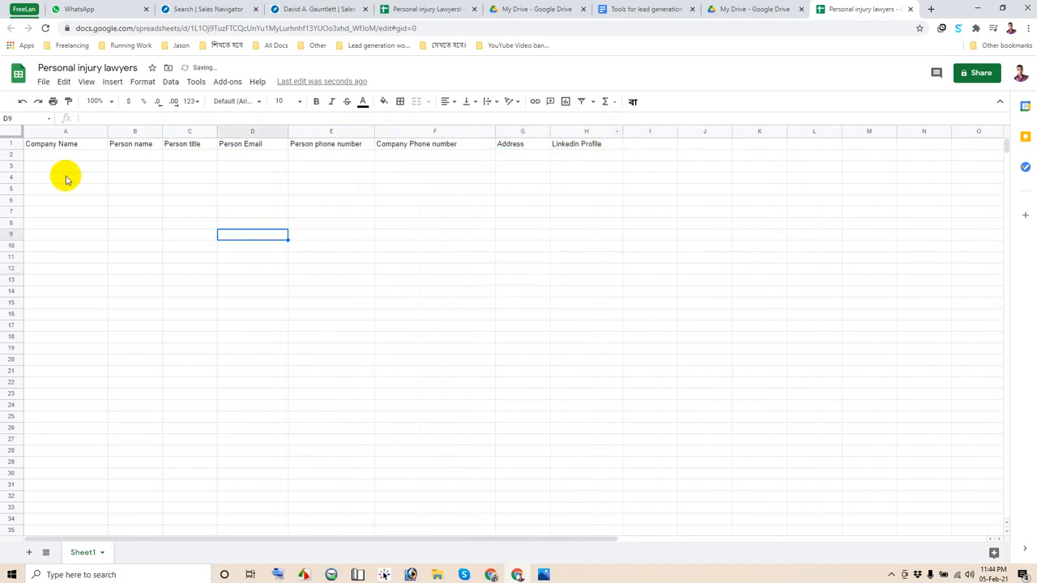
scroll(104, 199, "down", 5)
scroll(122, 219, "up", 5)
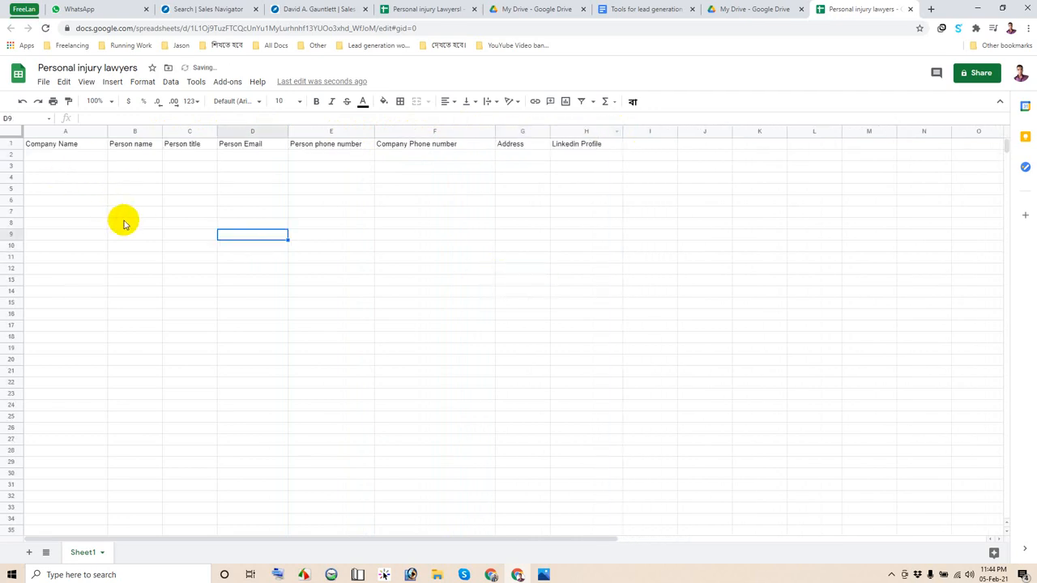
Set the header row's font size to 11 and make its text bold.
left_click(13, 143)
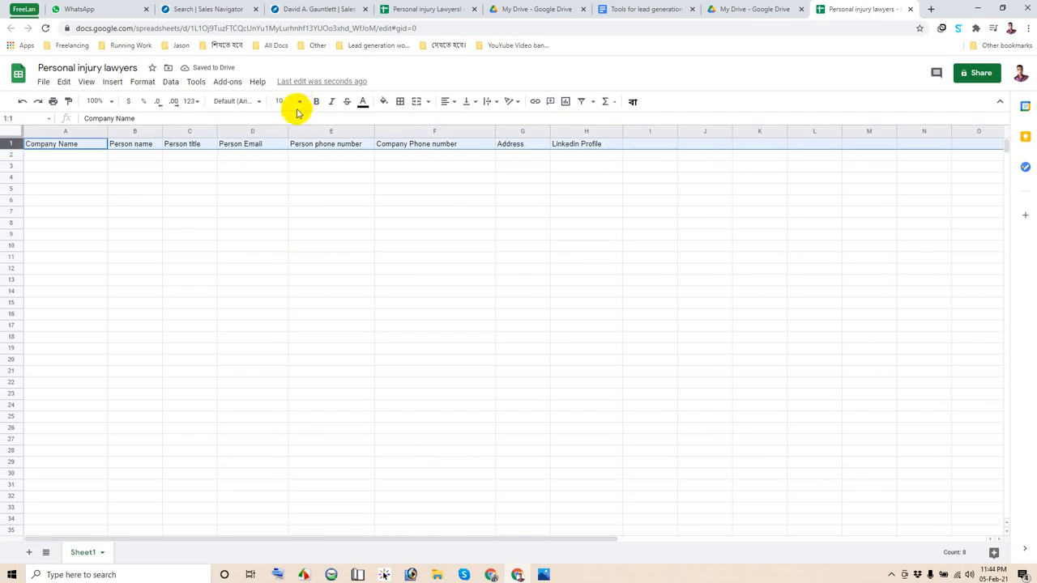
left_click(300, 103)
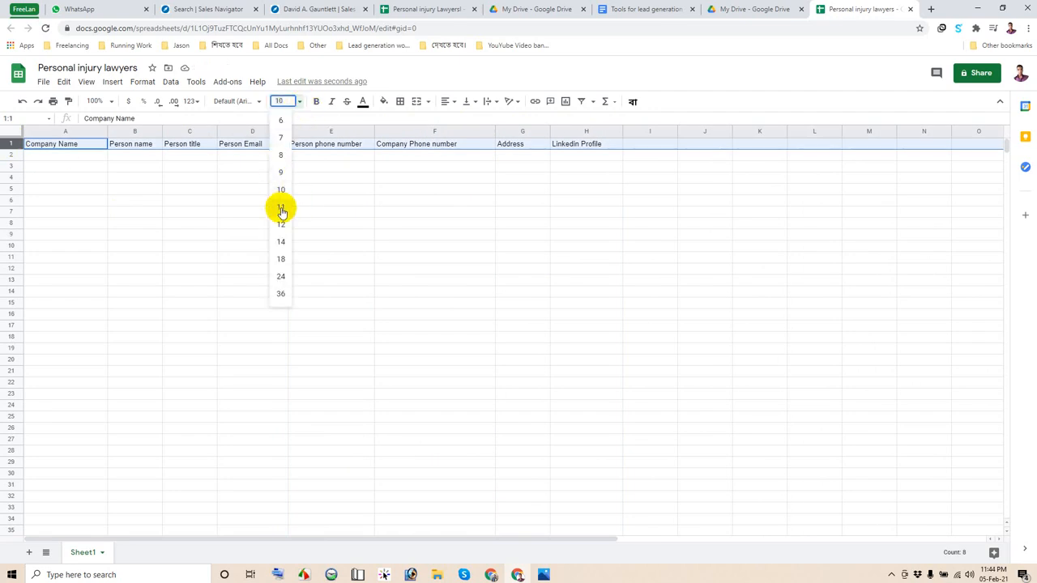
left_click(281, 207)
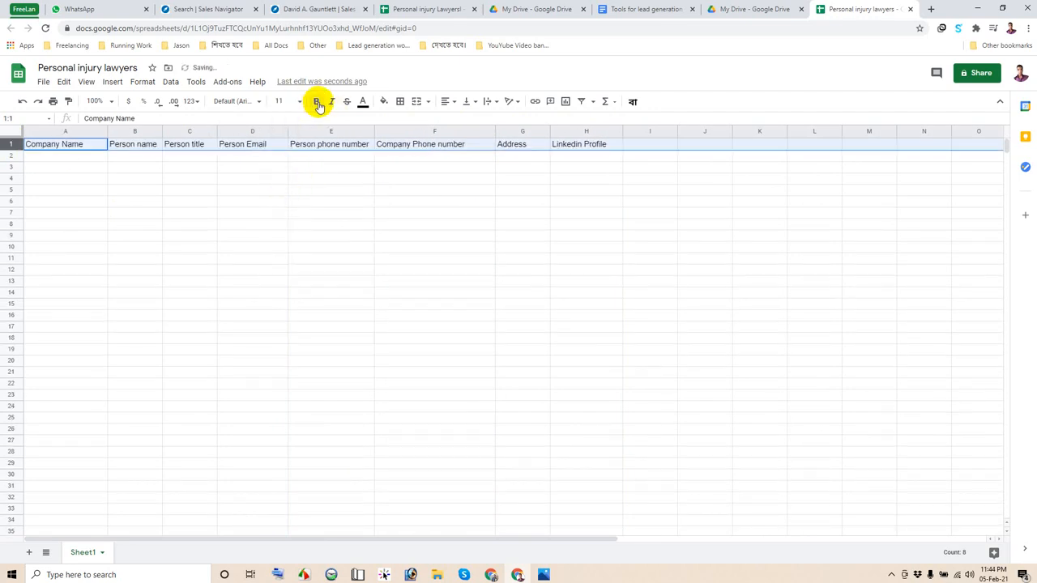
left_click(315, 104)
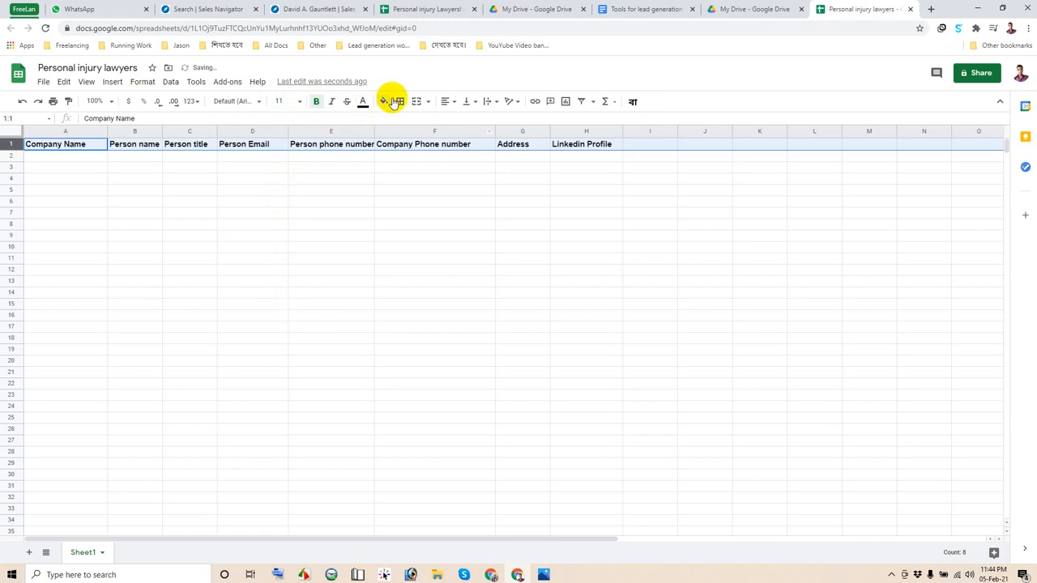
Try a green fill with red text on the header row.
left_click(385, 102)
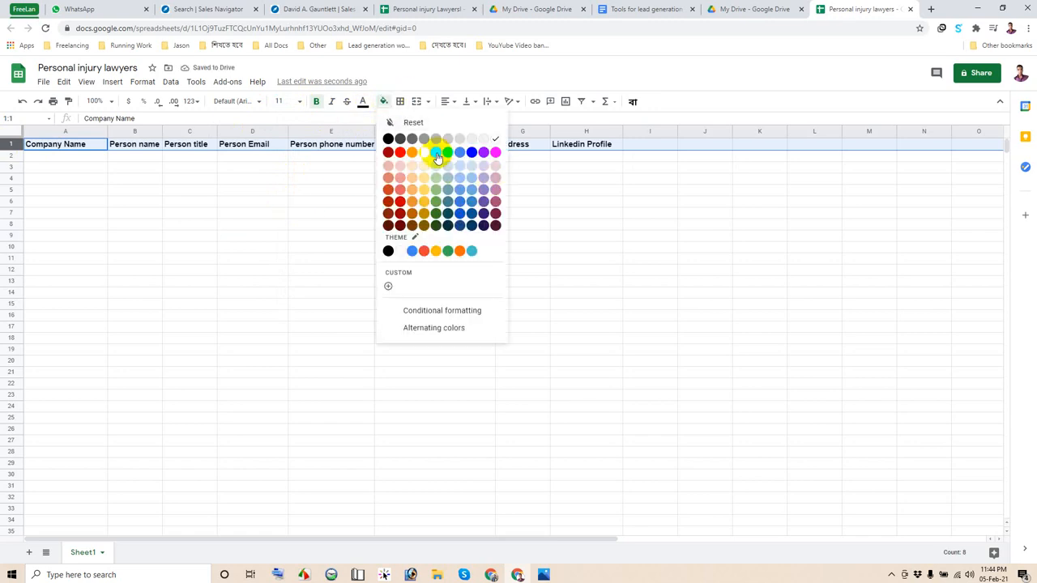
left_click(436, 154)
left_click(363, 102)
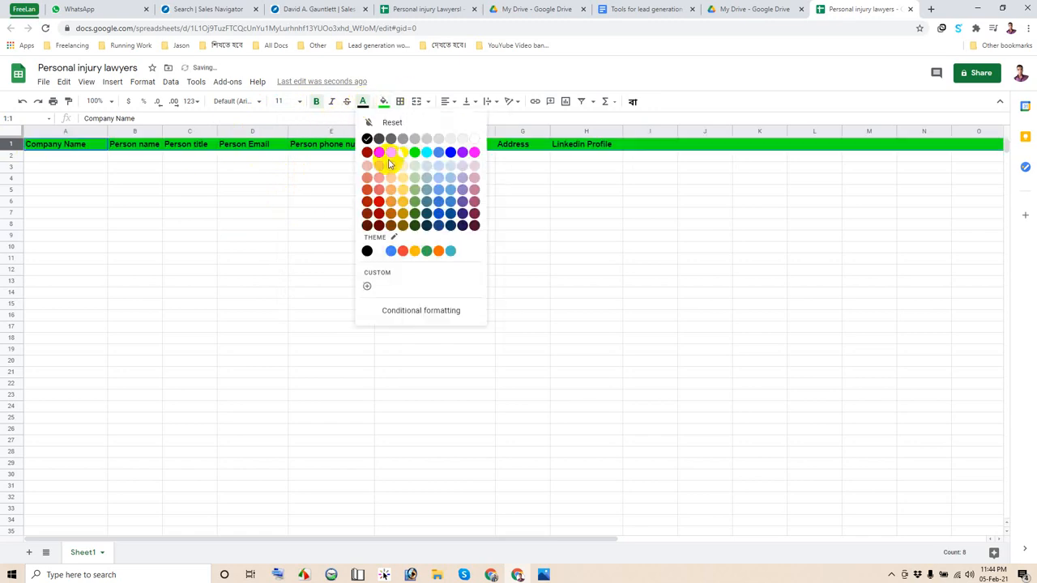
left_click(378, 152)
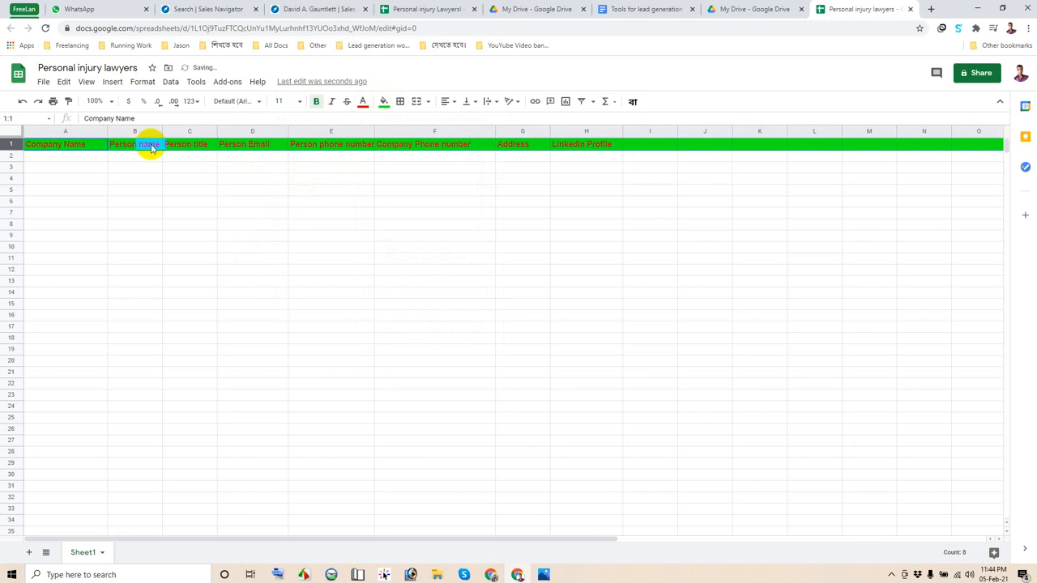
Try a yellow fill on the header row with green and dark green text.
left_click(384, 102)
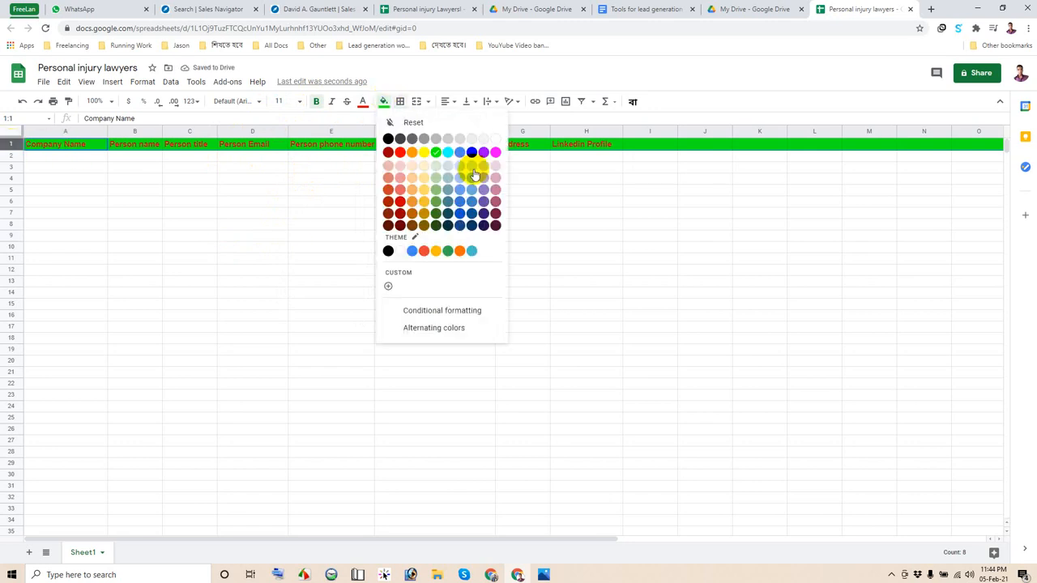
left_click(424, 153)
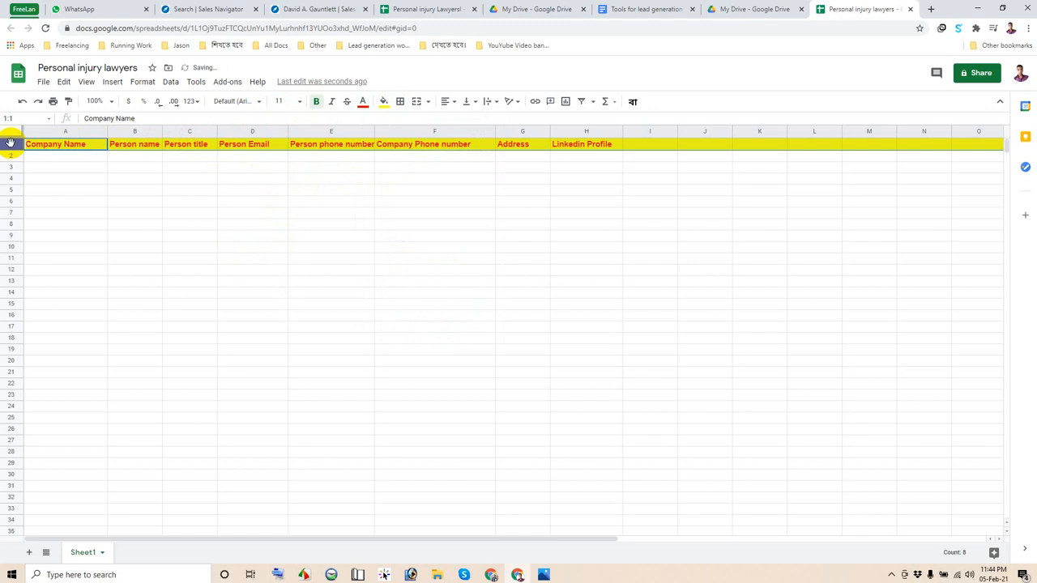
left_click(362, 102)
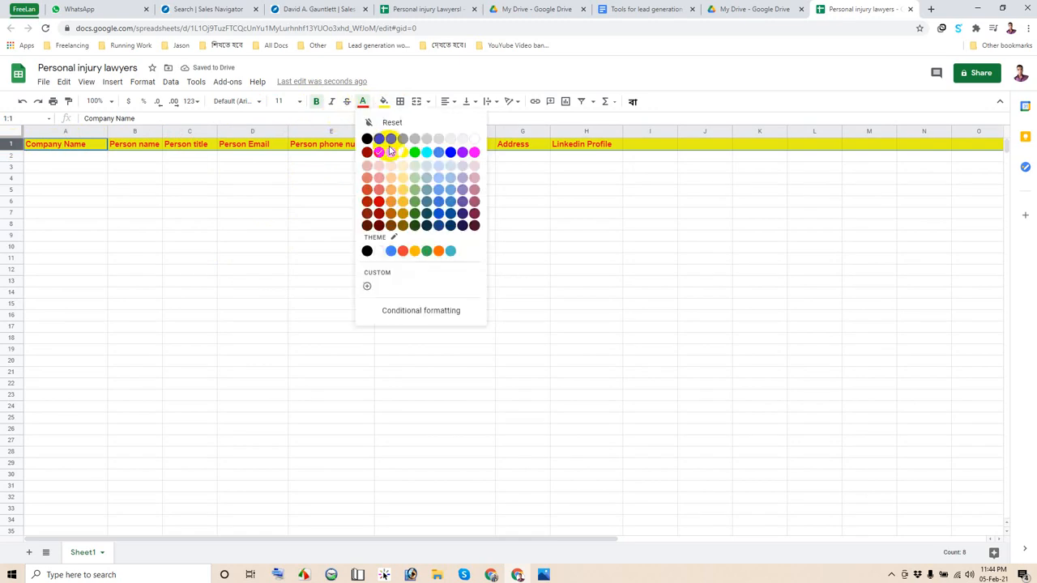
left_click(424, 153)
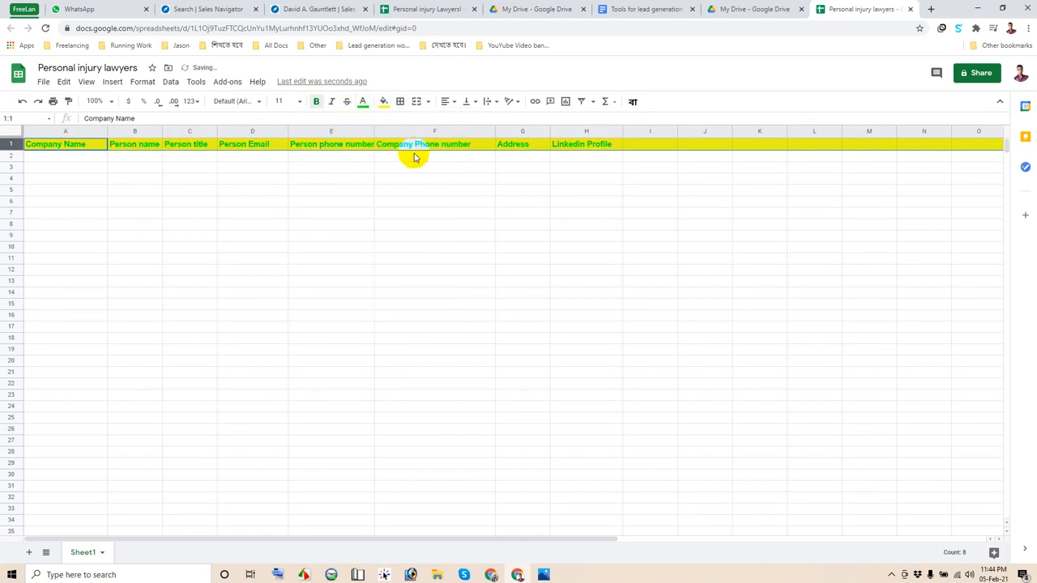
left_click(363, 103)
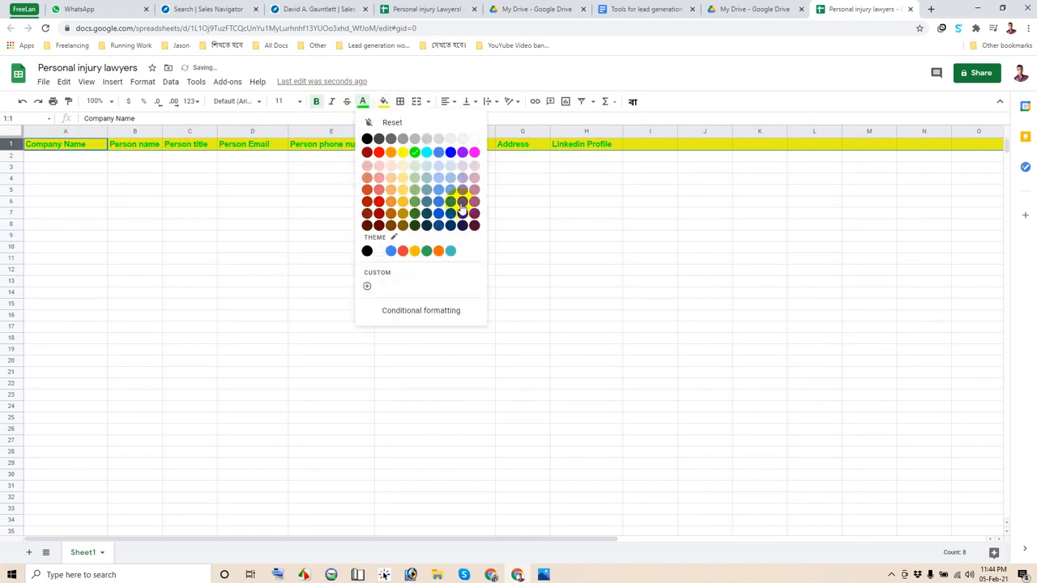
left_click(414, 215)
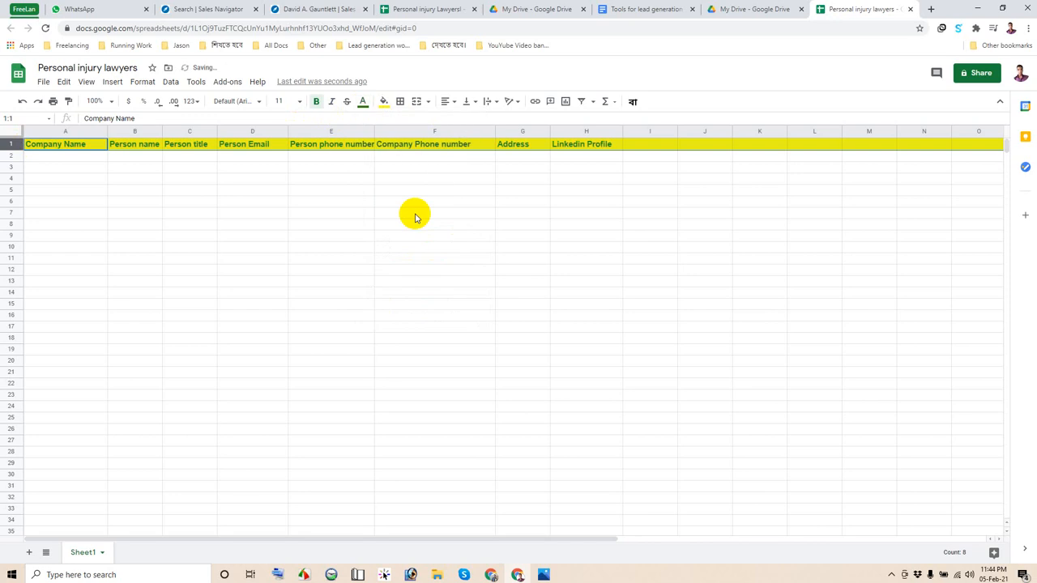
Fill the header row with green and set its text color to black.
left_click(385, 102)
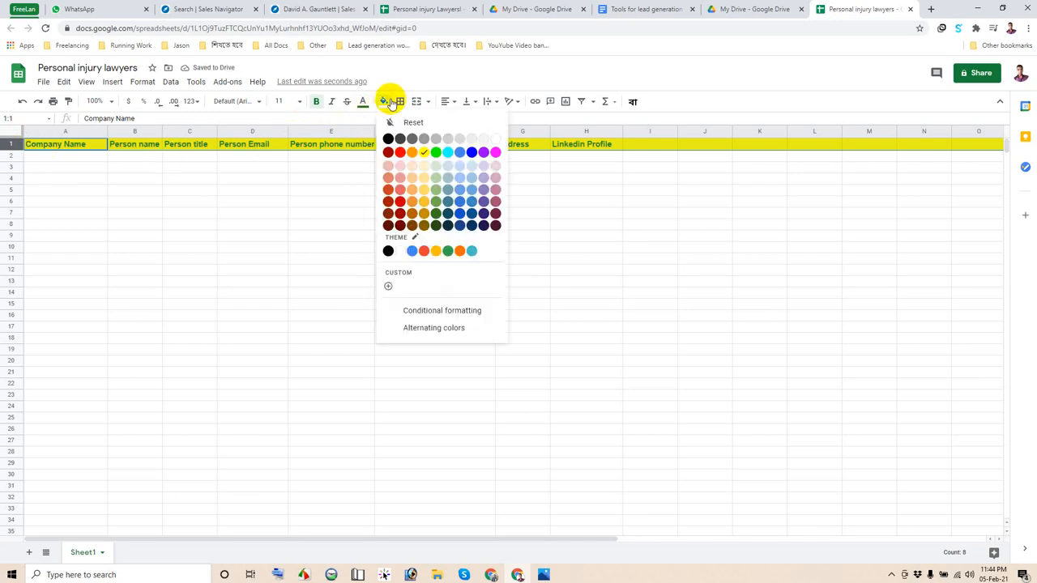
left_click(436, 153)
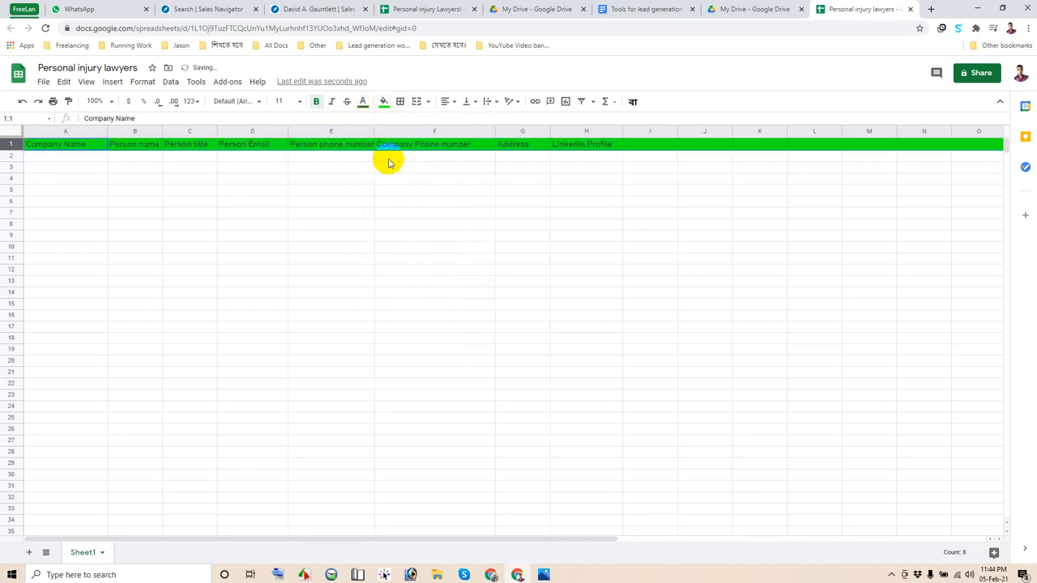
left_click(361, 102)
left_click(366, 139)
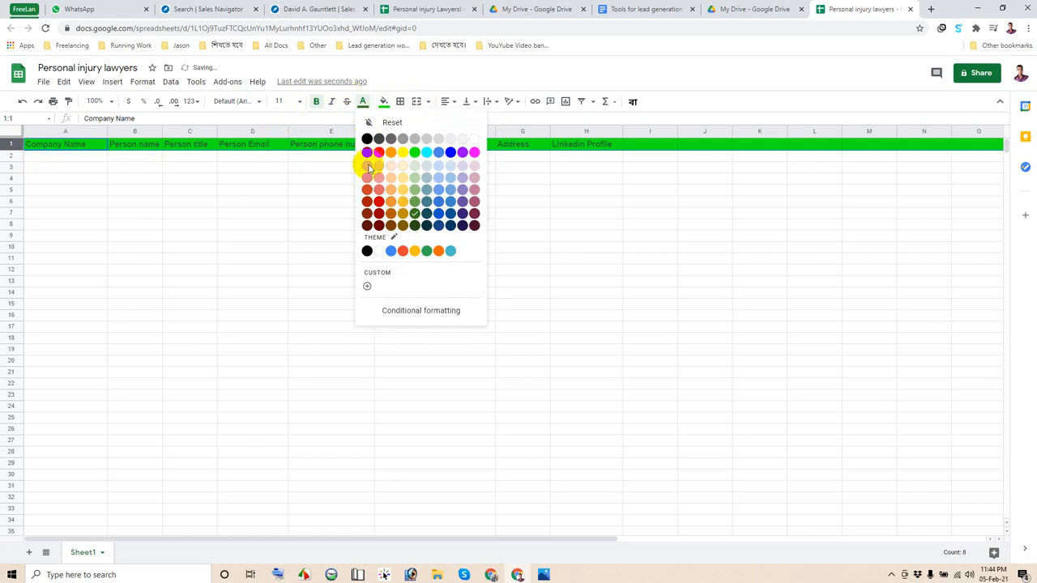
left_click(299, 267)
left_click(189, 270)
Check whether the header row stays in view when moving down the sheet.
scroll(268, 287, "down", 2)
scroll(317, 277, "up", 2)
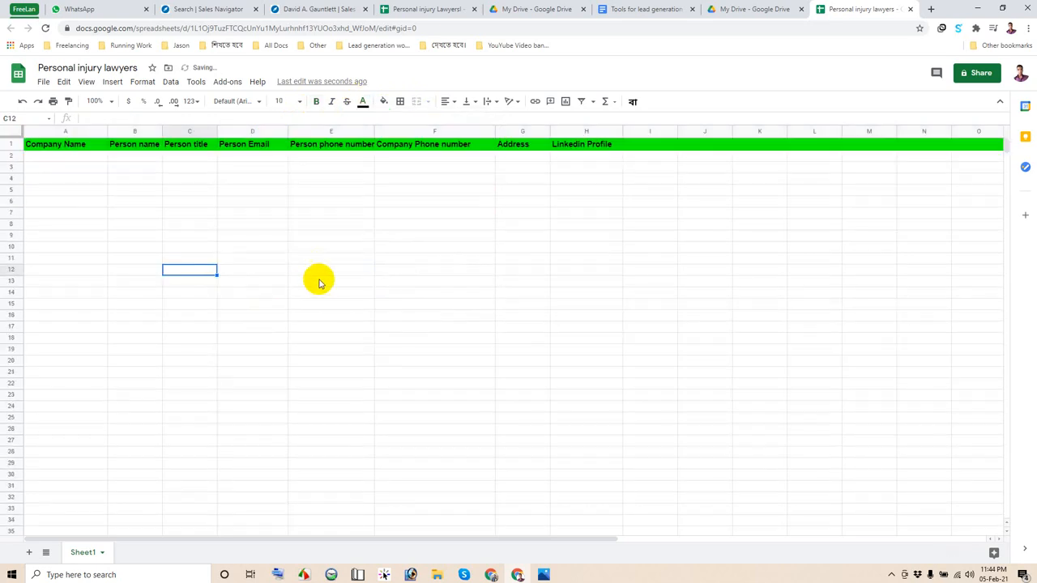
scroll(323, 289, "down", 2)
scroll(323, 289, "up", 3)
left_click(222, 235)
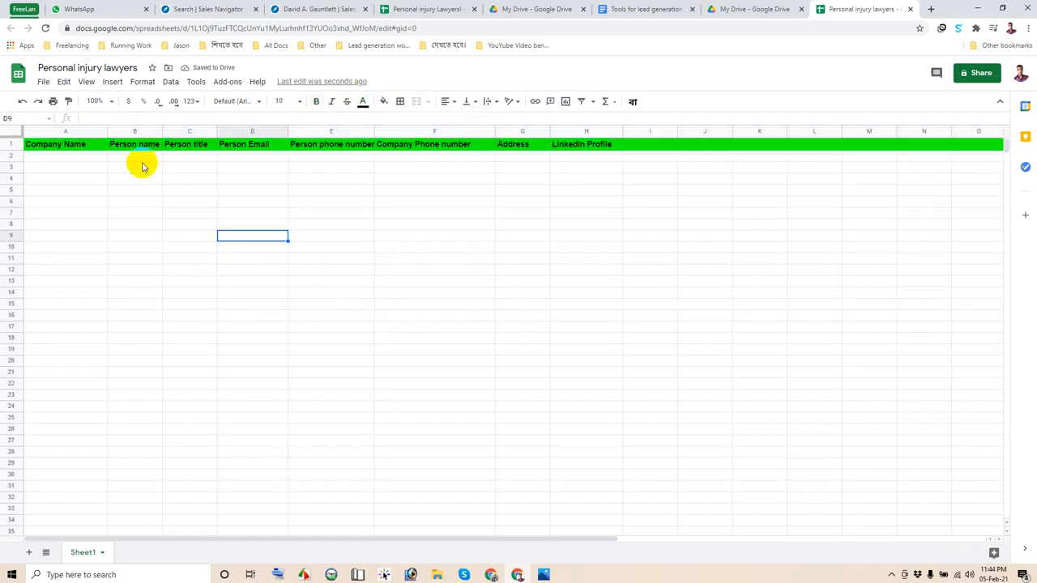
left_click(13, 144)
scroll(199, 298, "down", 3)
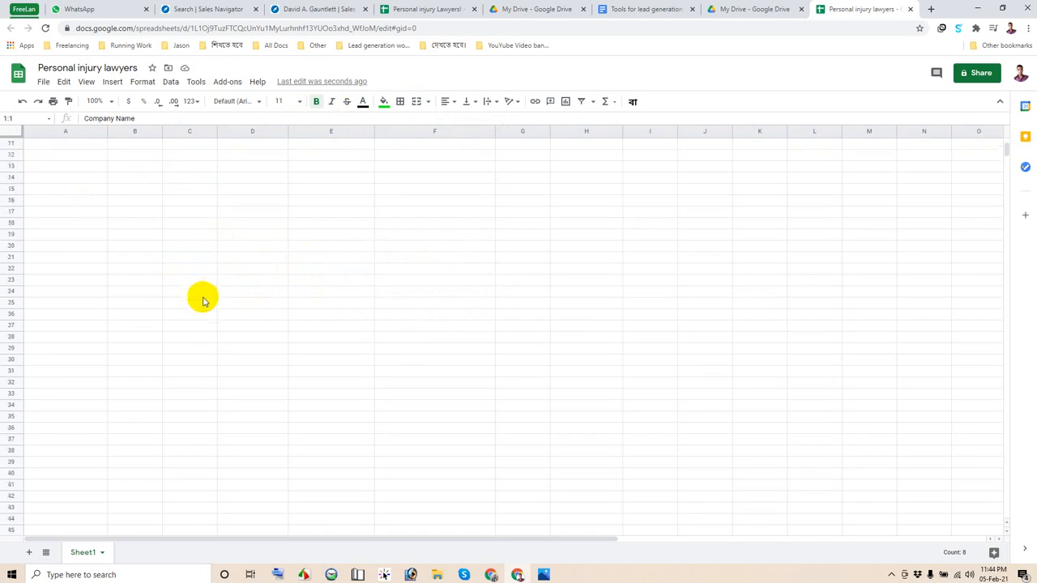
scroll(204, 296, "up", 1)
scroll(206, 294, "down", 1)
scroll(206, 295, "up", 1)
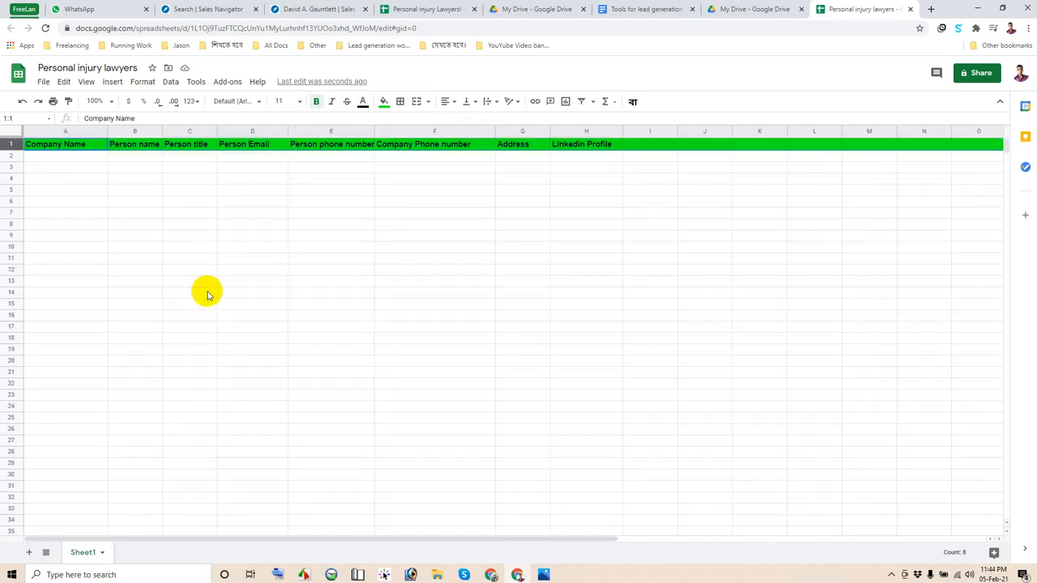
left_click(207, 284)
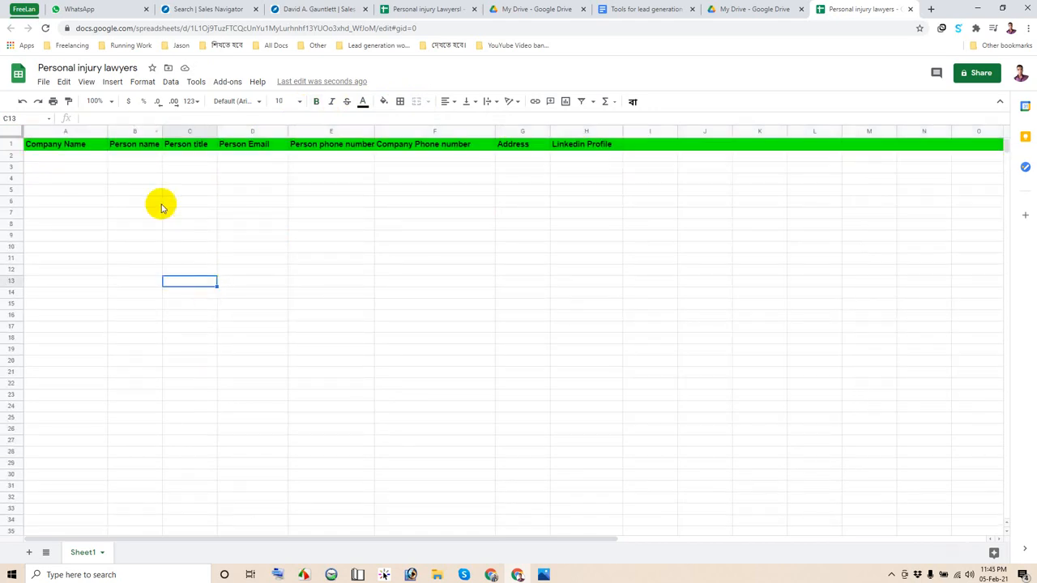
Freeze the first row so the headers stay in view, and check it further down the sheet.
left_click(12, 144)
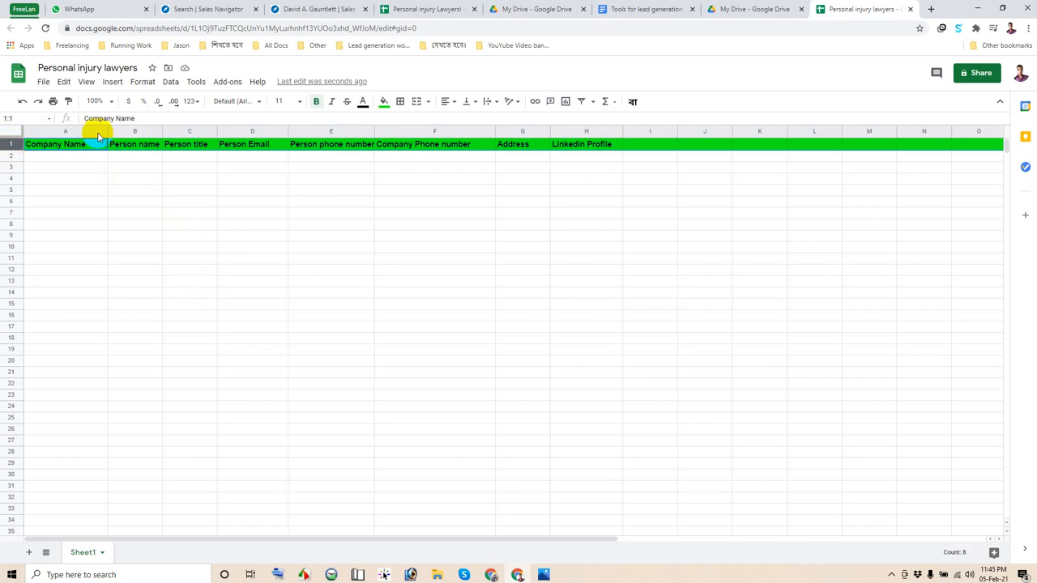
left_click(108, 83)
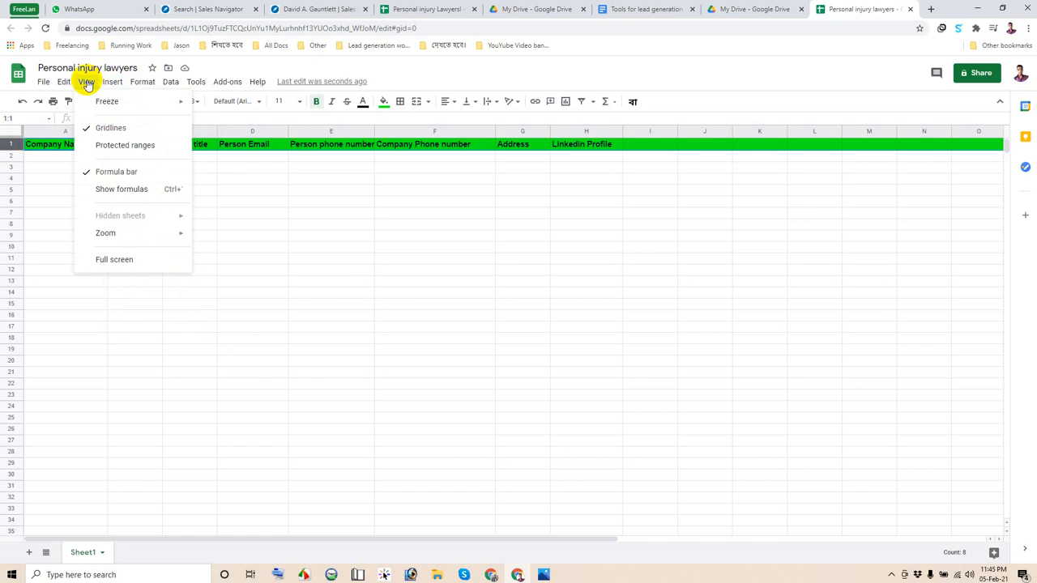
mouse_move(85, 84)
mouse_move(98, 104)
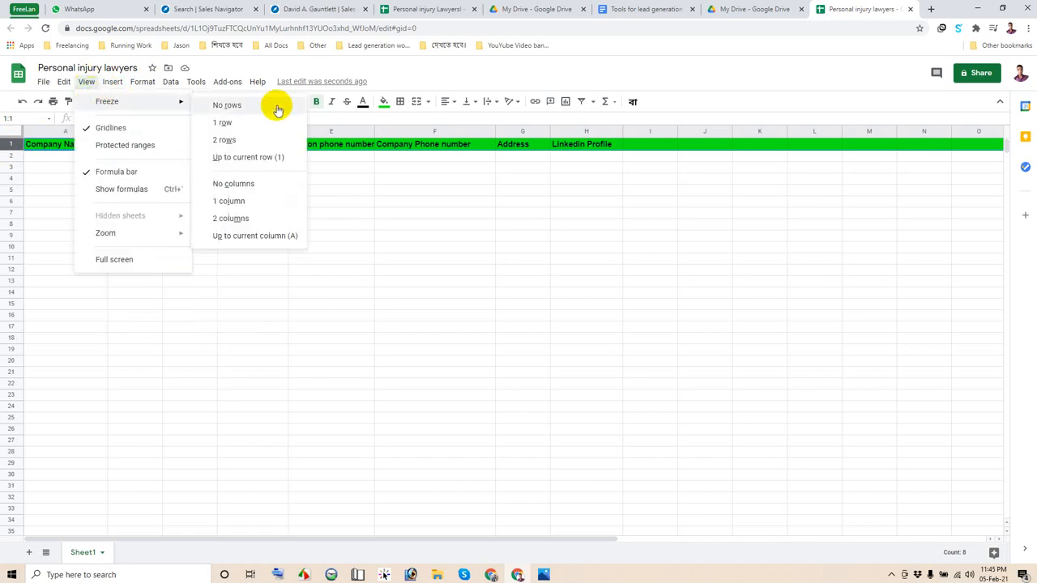
left_click(223, 122)
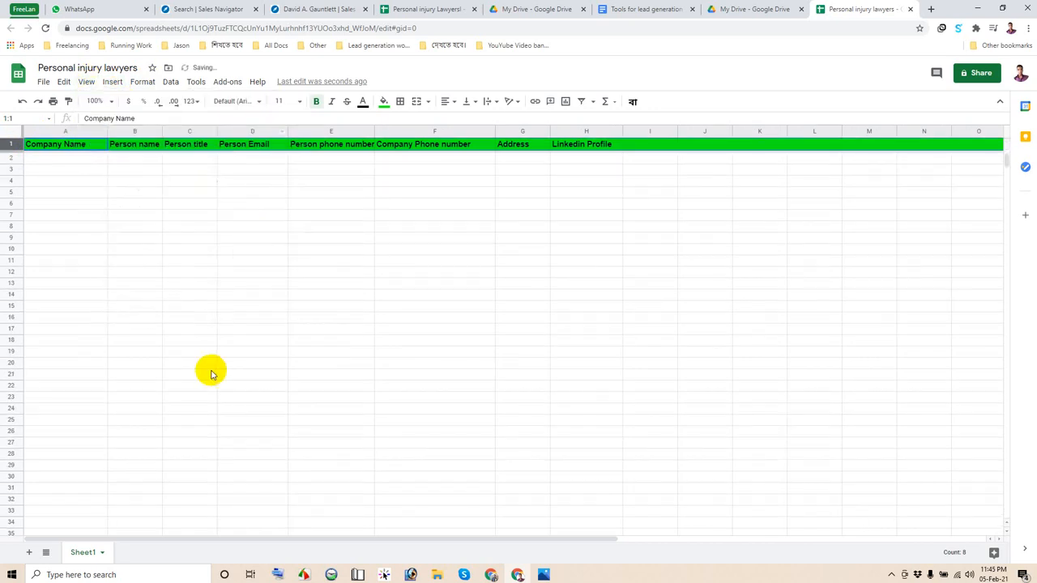
left_click(209, 361)
scroll(252, 290, "down", 10)
scroll(254, 292, "down", 8)
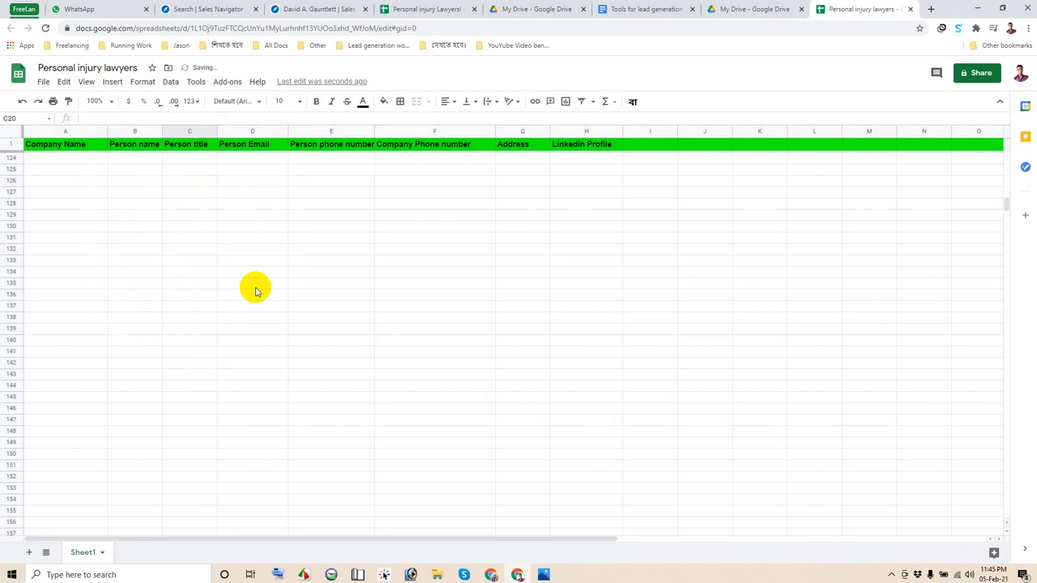
scroll(247, 243, "up", 15)
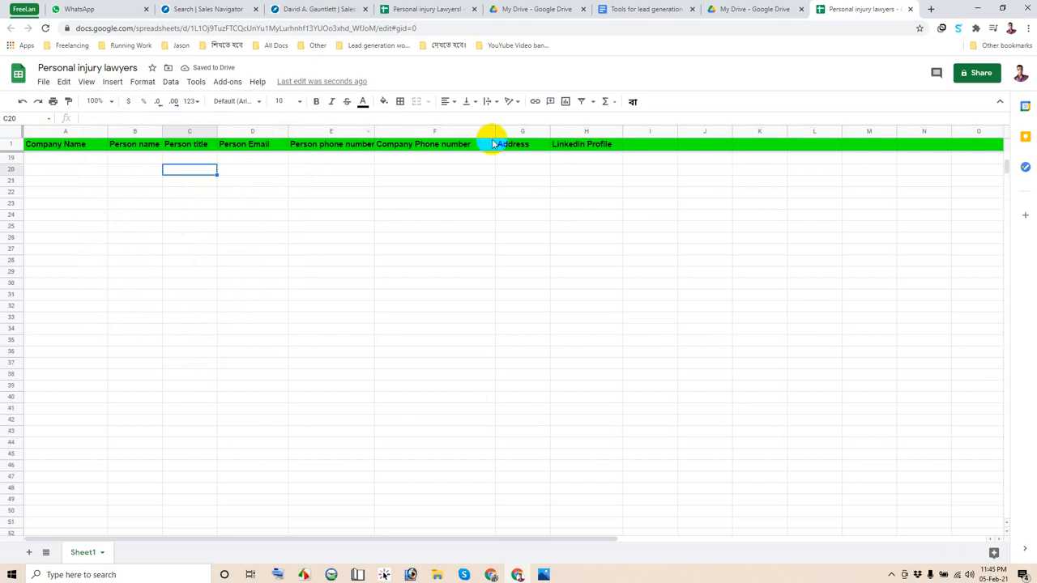
scroll(266, 313, "up", 6)
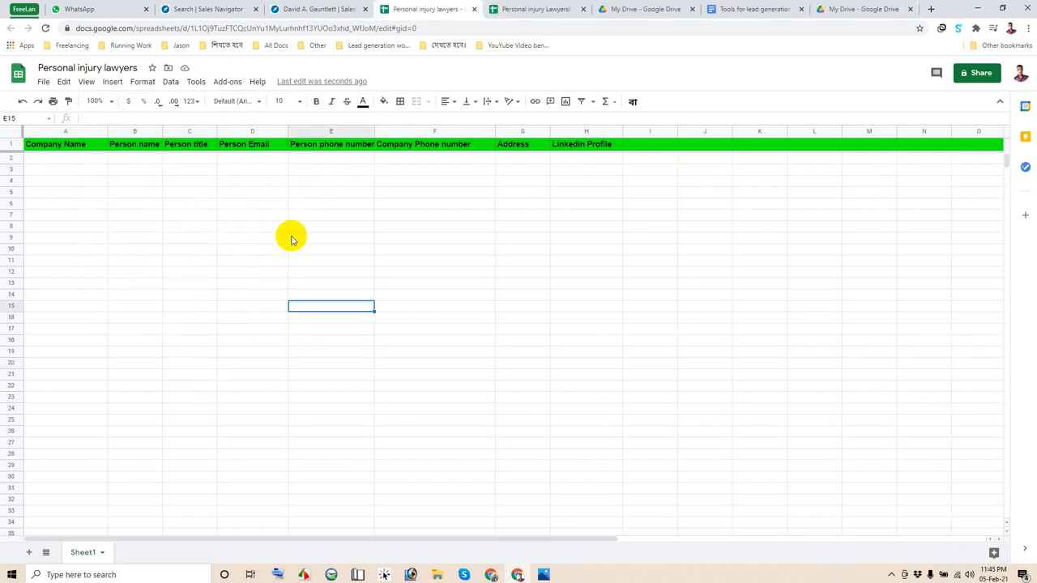
Copy the lead's full name from the open Sales Navigator profile into cell B2 under Person name.
left_click(325, 10)
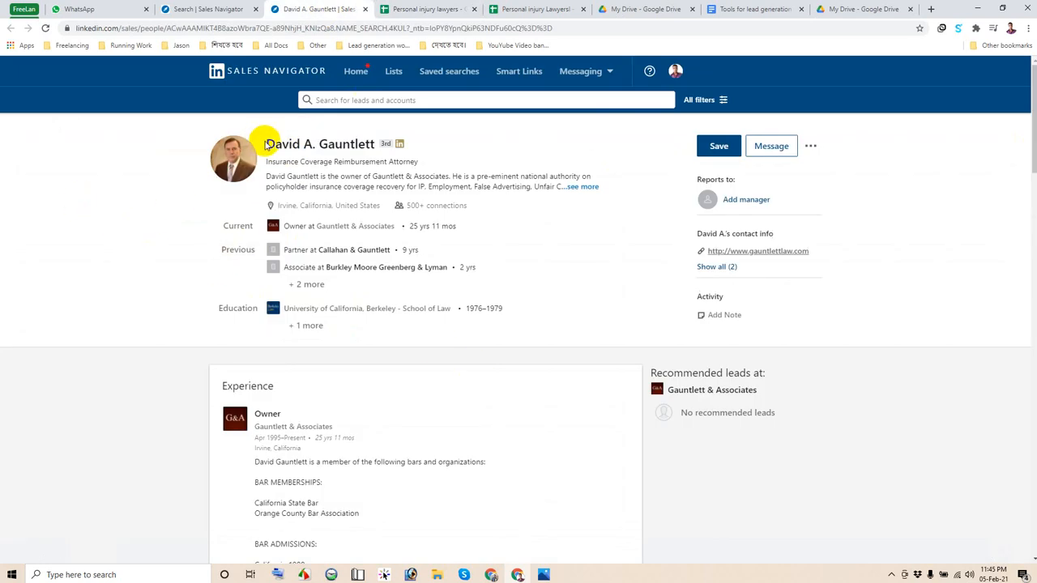
left_click_drag(267, 144, 377, 148)
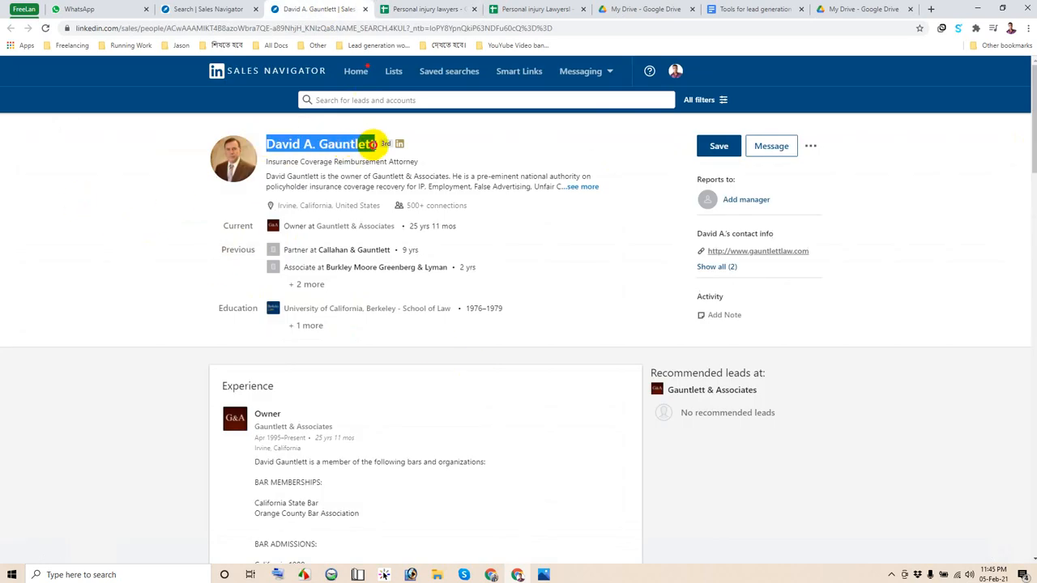
right_click(377, 144)
left_click(381, 157)
left_click(417, 8)
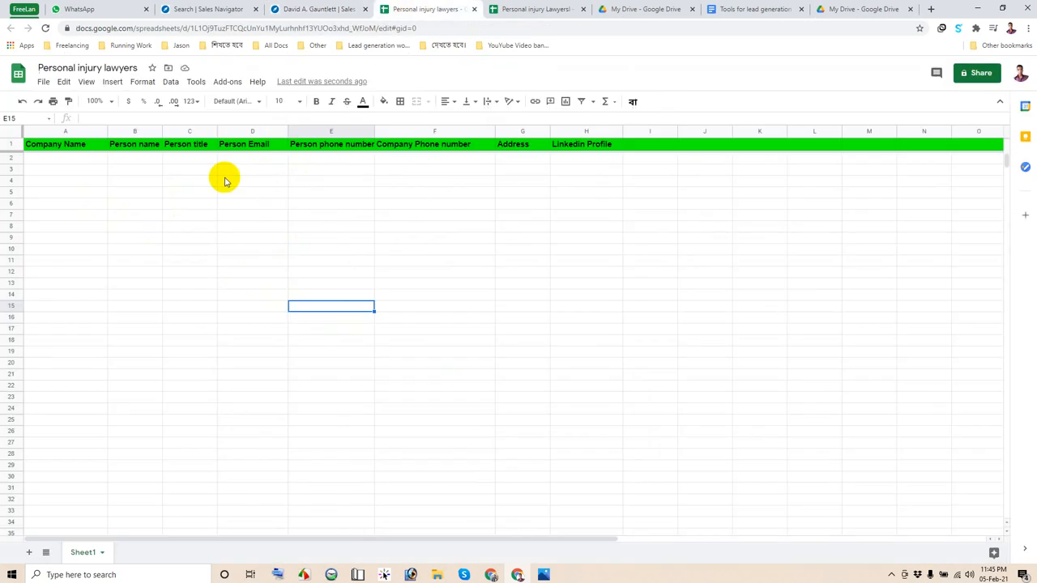
left_click(132, 159)
key("ctrl+v")
key("Return")
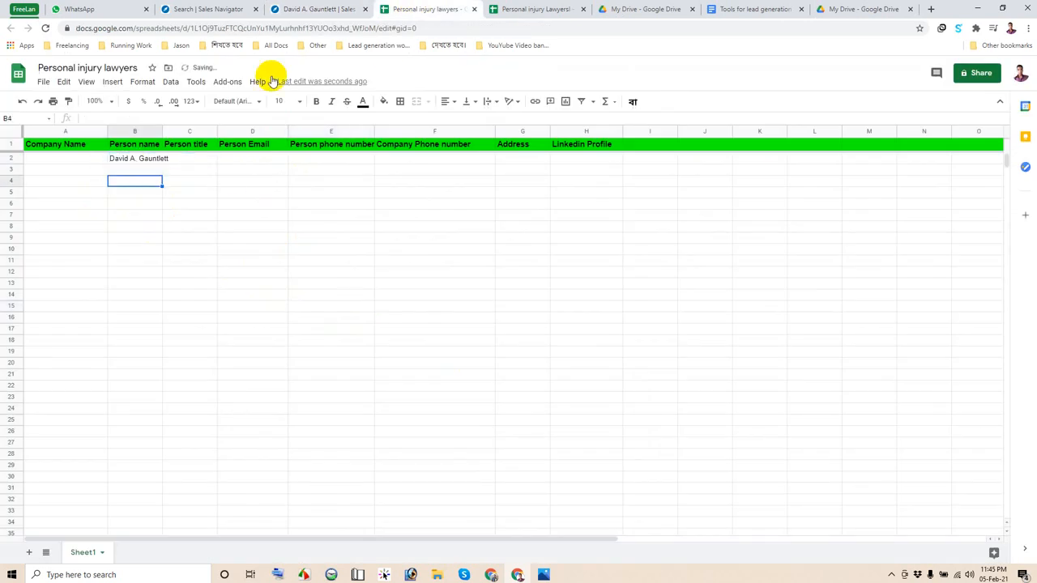
Copy the company name Gauntlett & Associates from the lead's Experience section in Sales Navigator into cell A2 under Company Name.
left_click(317, 9)
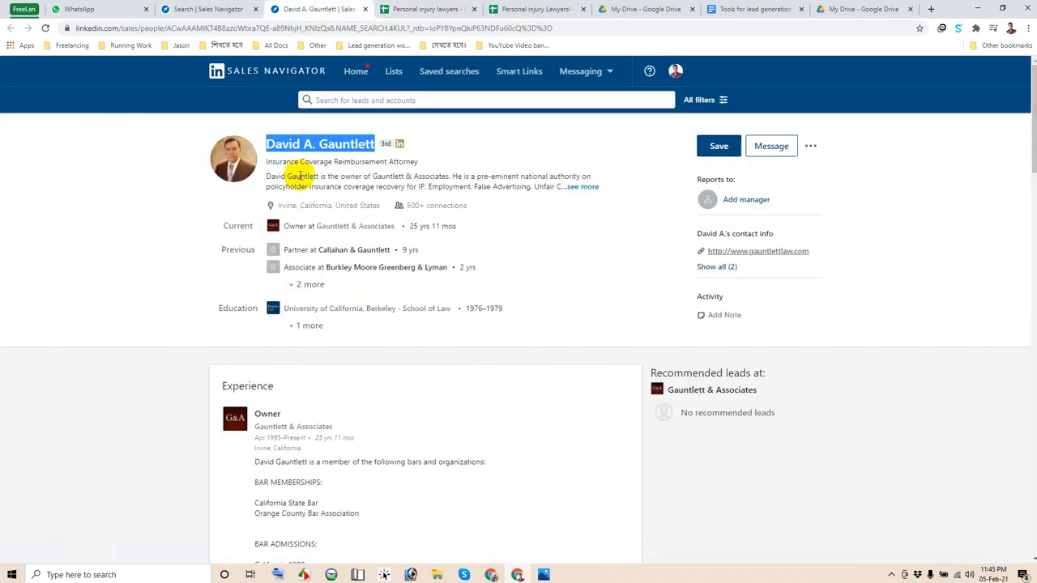
scroll(315, 316, "down", 1)
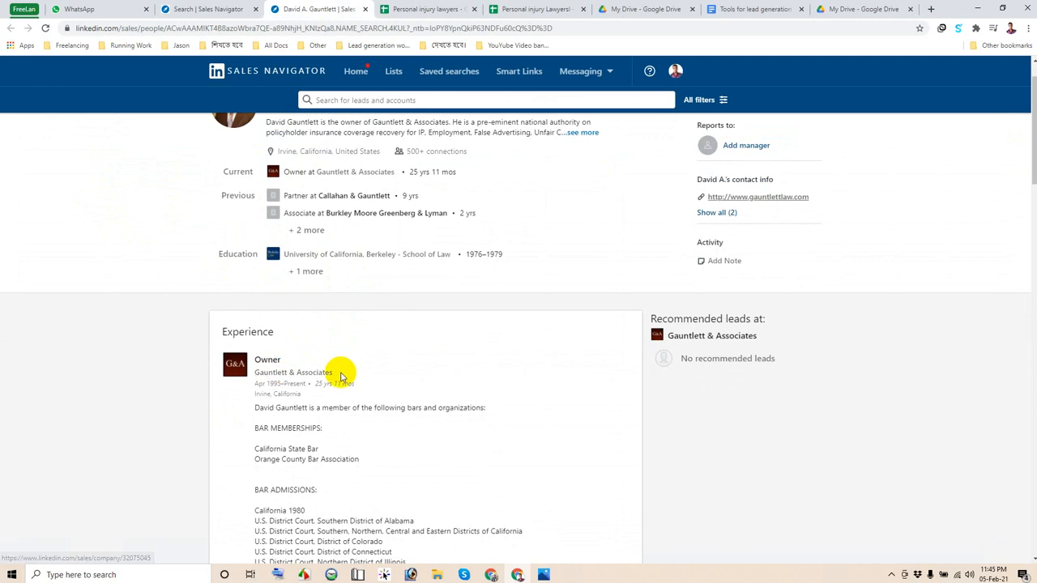
left_click_drag(340, 377, 257, 379)
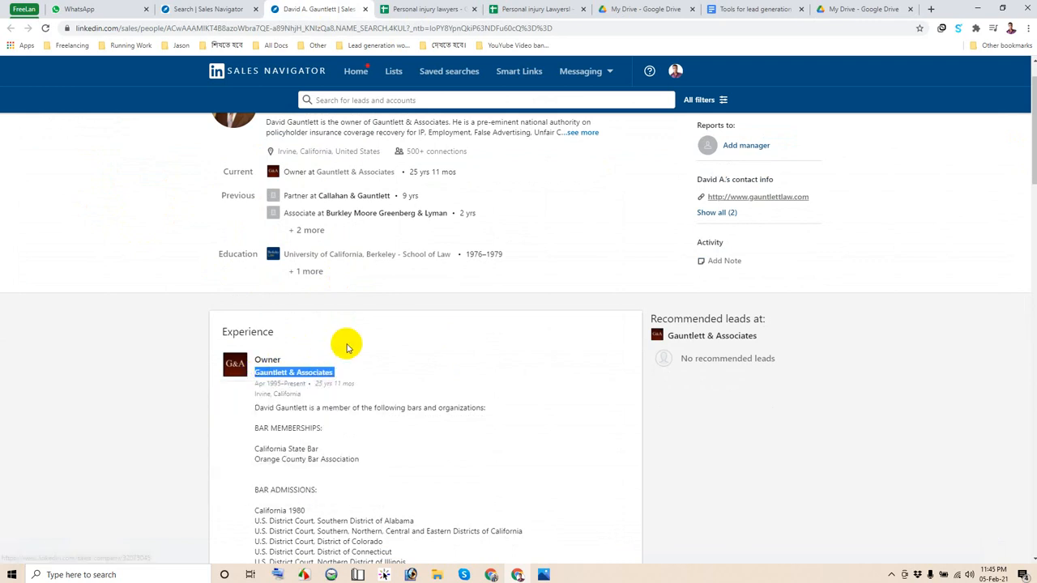
left_click(398, 9)
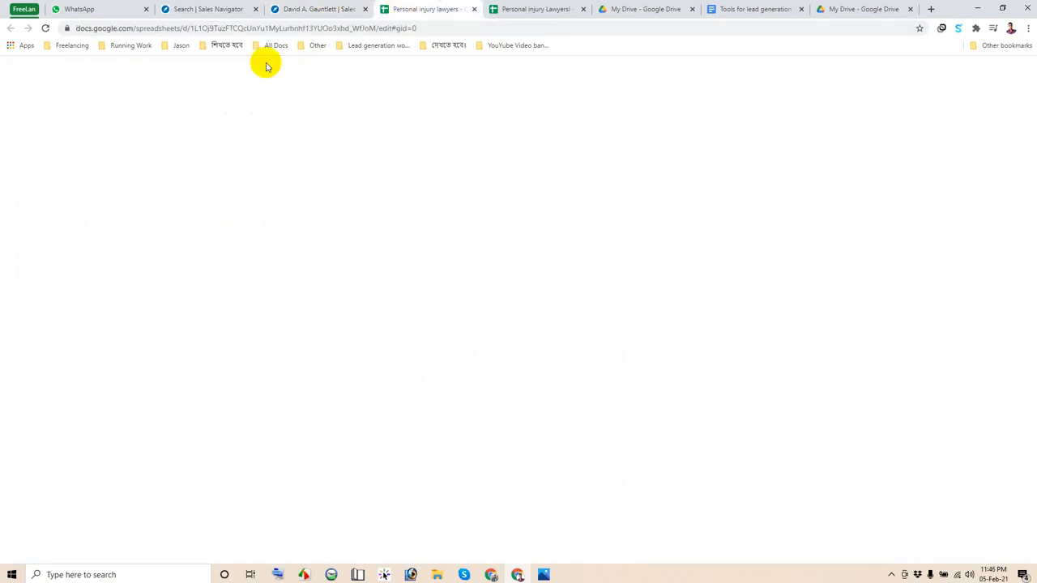
left_click(69, 161)
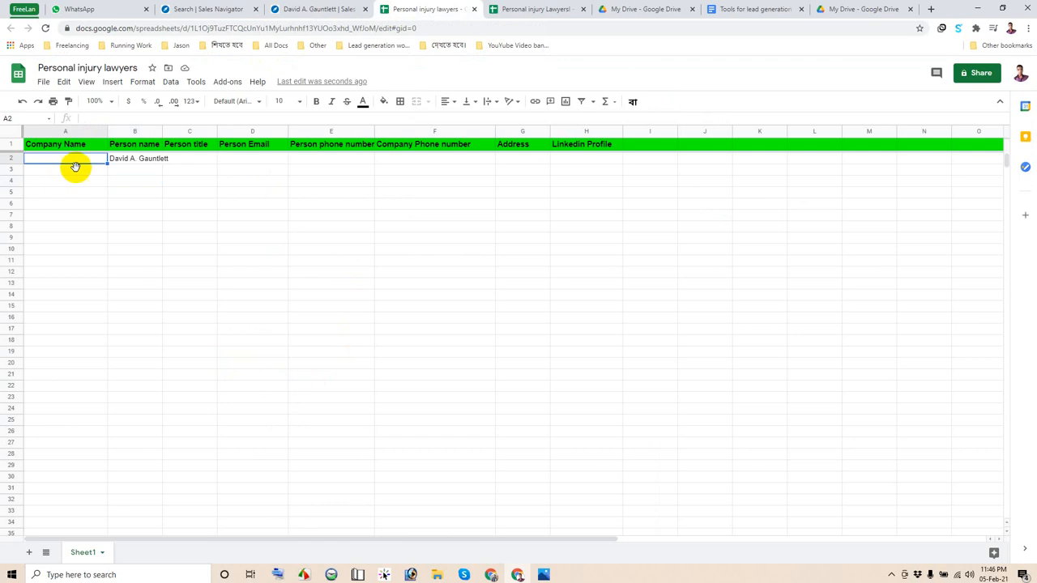
key("ctrl+v")
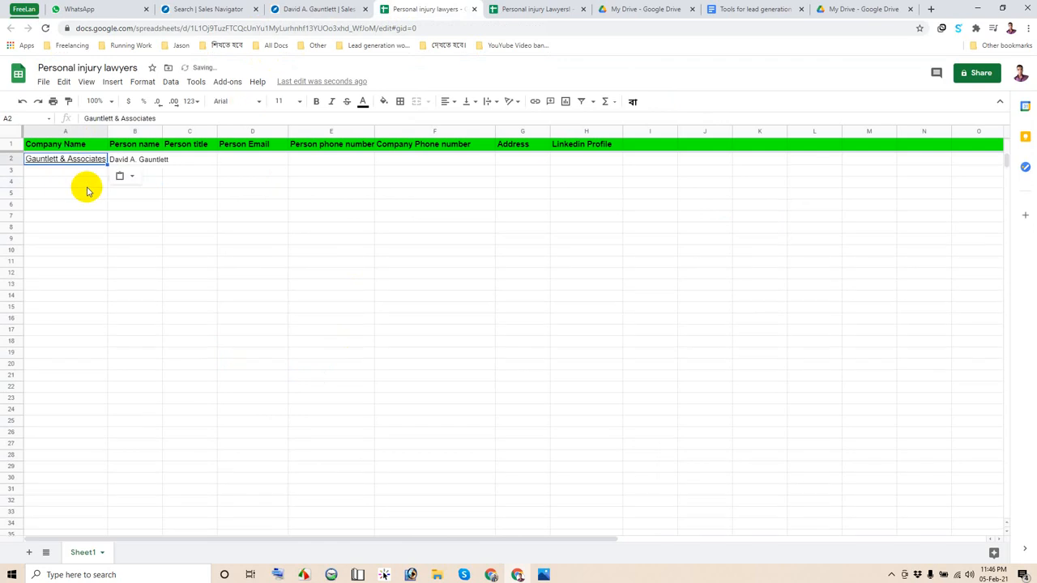
Inspect the link attached to the pasted company name in cell A2.
left_click(77, 213)
left_click(81, 161)
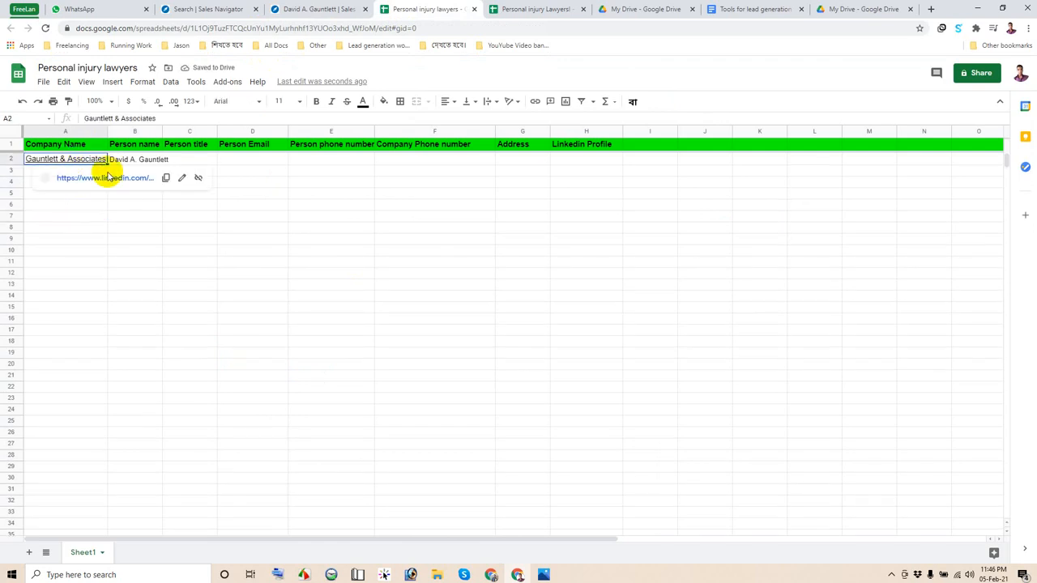
left_click(96, 229)
left_click(87, 163)
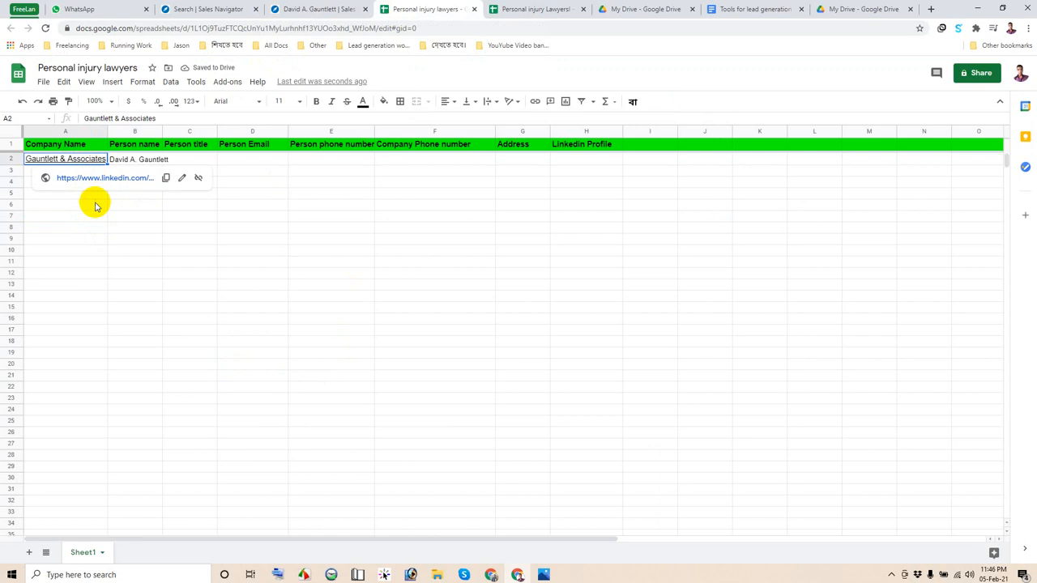
left_click(92, 203)
left_click(88, 172)
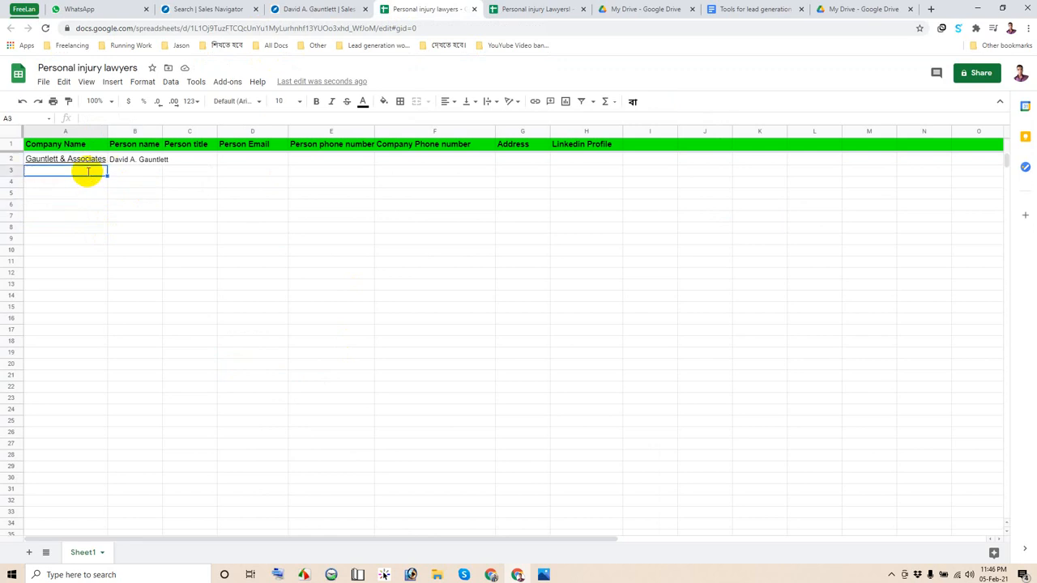
Enter Gauntlett & Associates as plain text in cell A3, and delete row 2 with the linked company name.
left_click(64, 209)
double_click(73, 170)
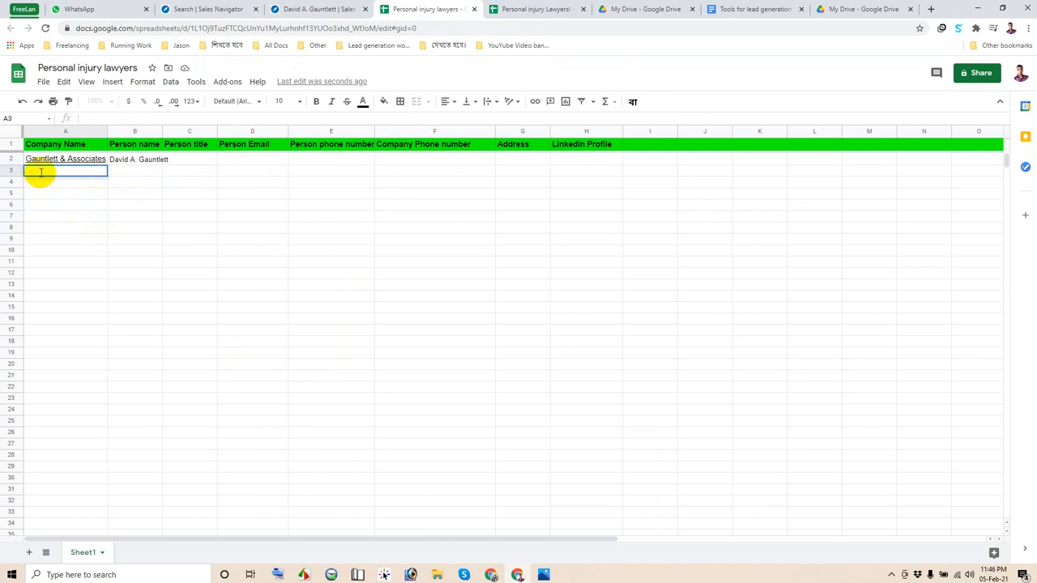
left_click_drag(62, 195, 68, 204)
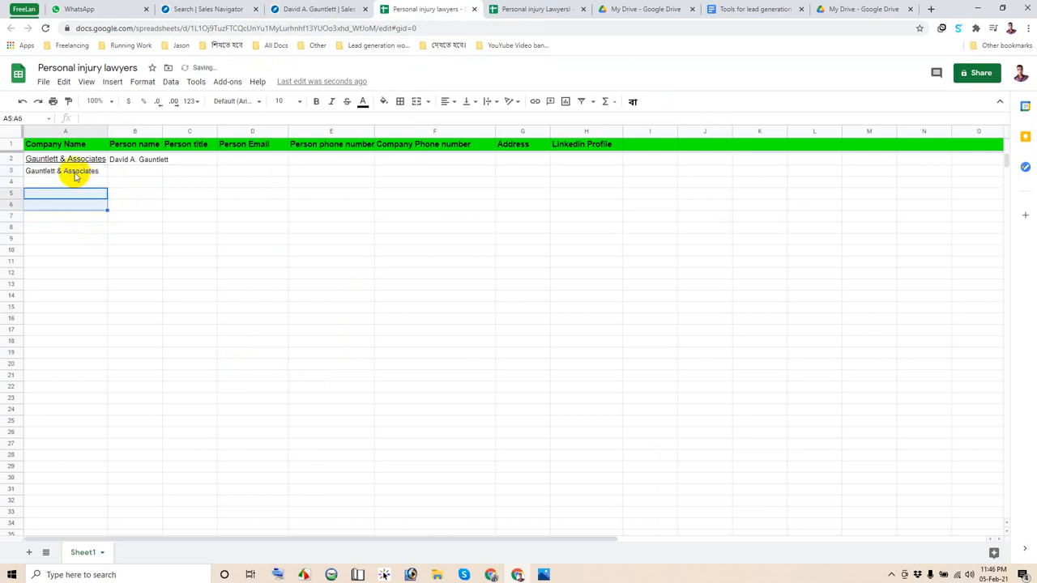
left_click(70, 175)
right_click(12, 158)
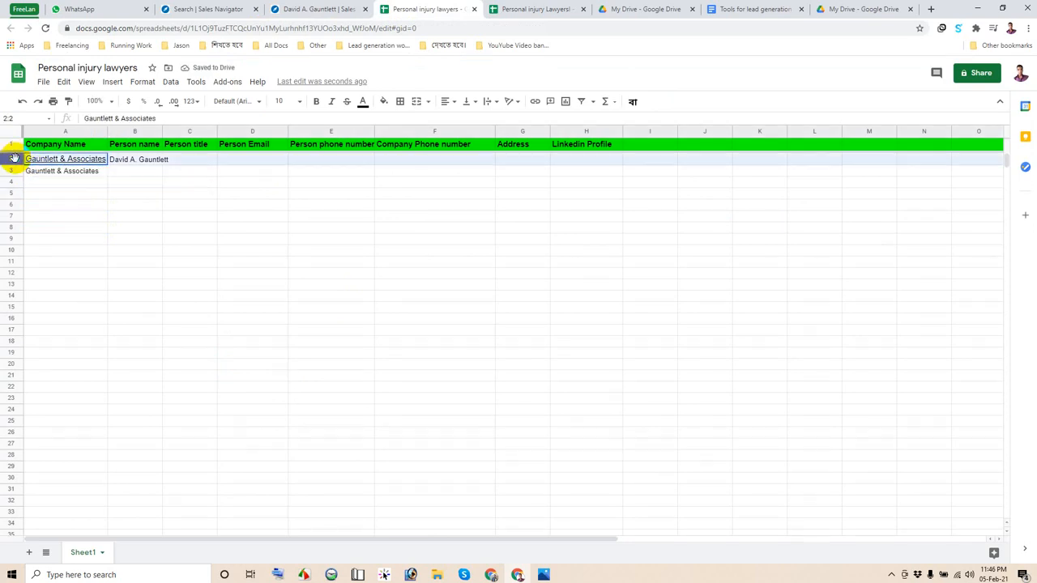
left_click(126, 284)
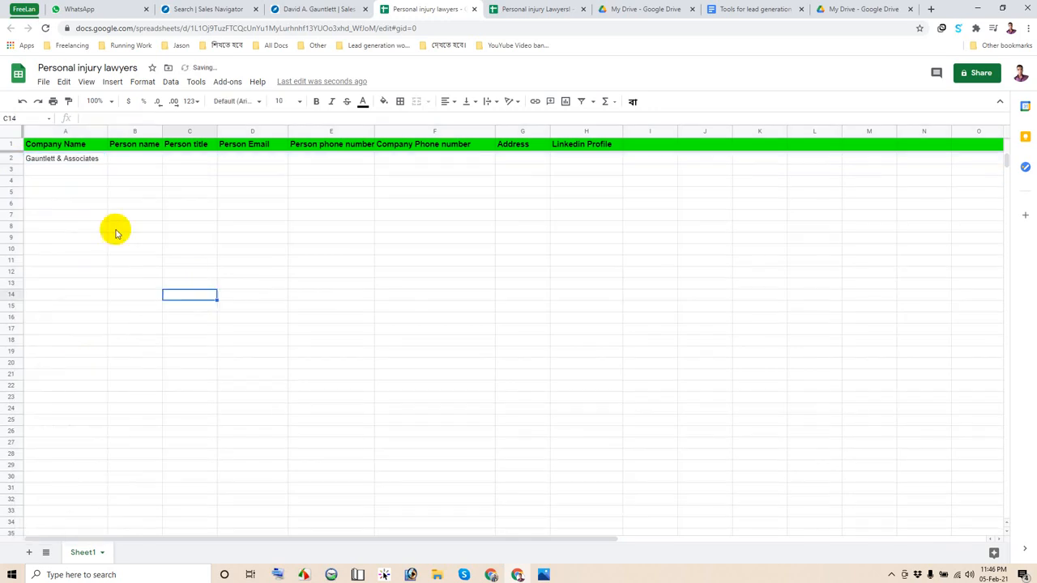
Clear cell A2 and paste the company name Gauntlett & Associates into it again without a link.
left_click(83, 164)
key("Delete")
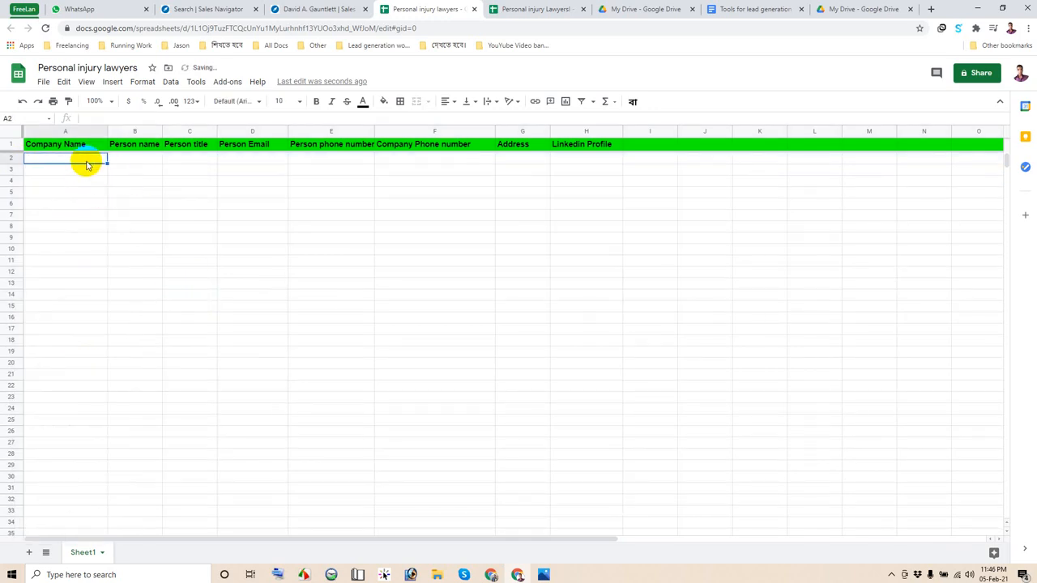
key("ctrl+v")
Copy the lead's full name again from the Sales Navigator profile and paste it into cell B2 under Person name.
left_click(128, 158)
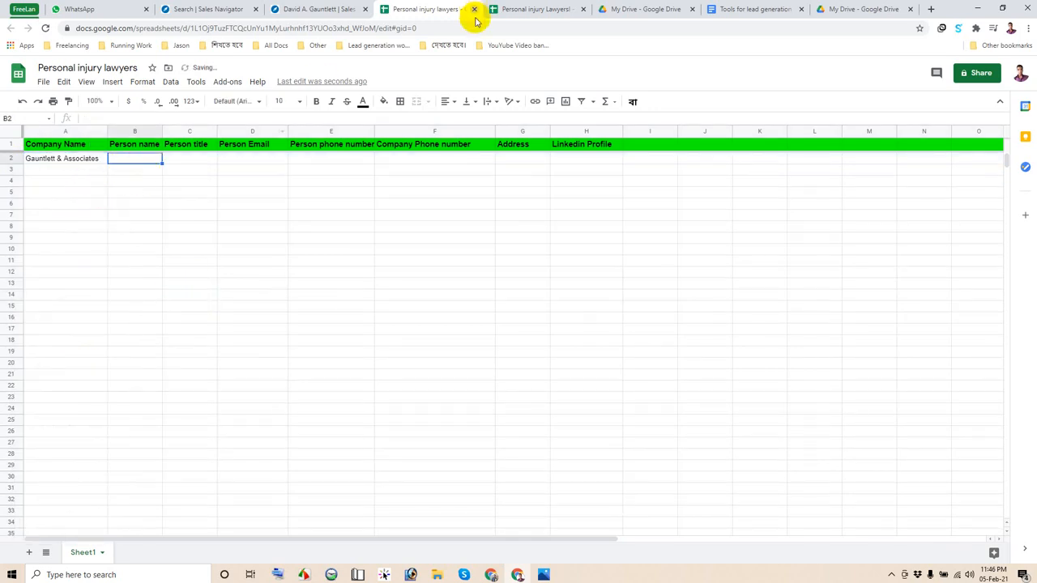
left_click(308, 11)
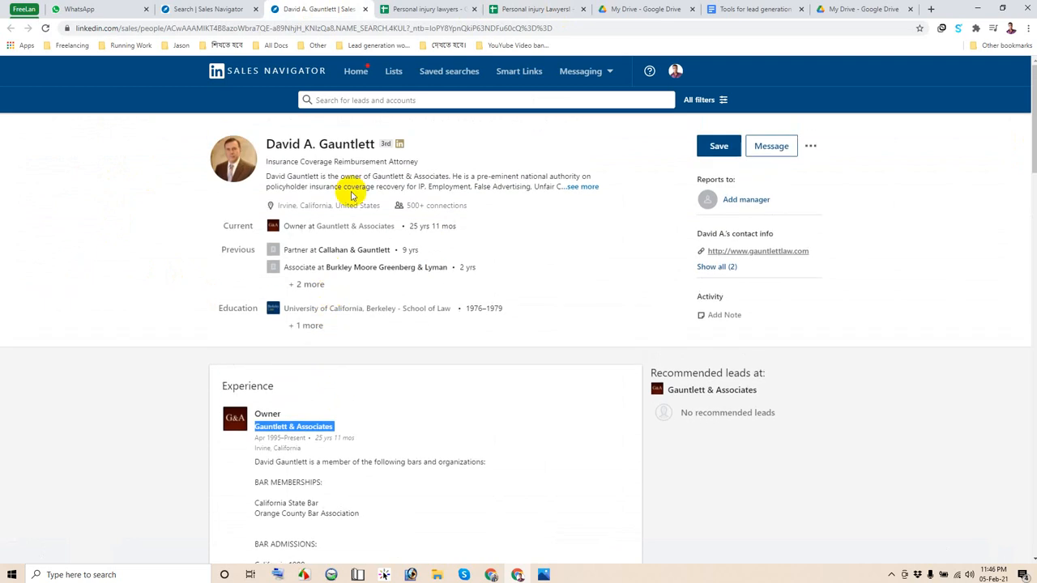
left_click_drag(375, 143, 266, 143)
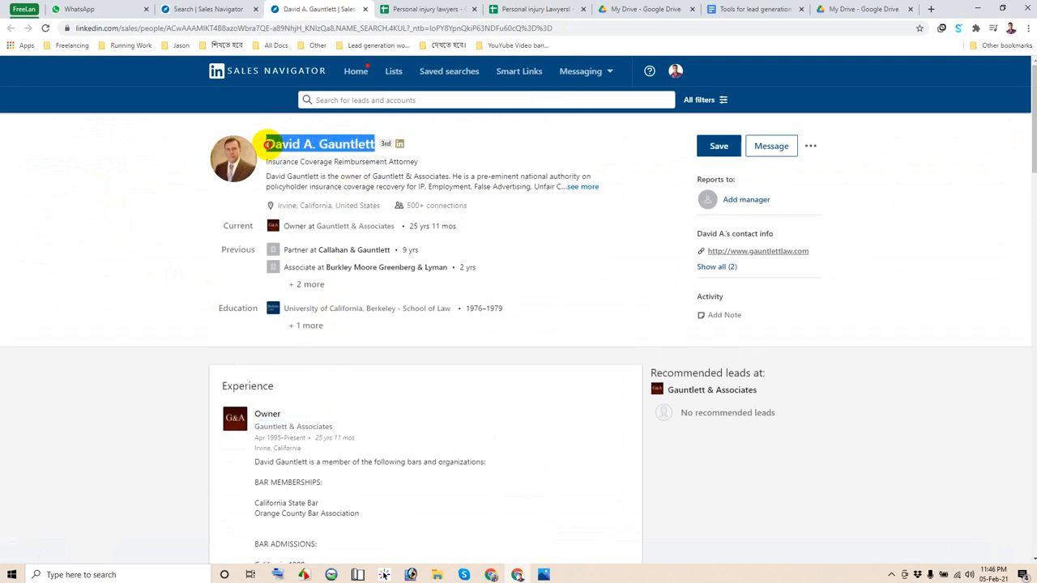
right_click(316, 151)
left_click(320, 154)
left_click(417, 9)
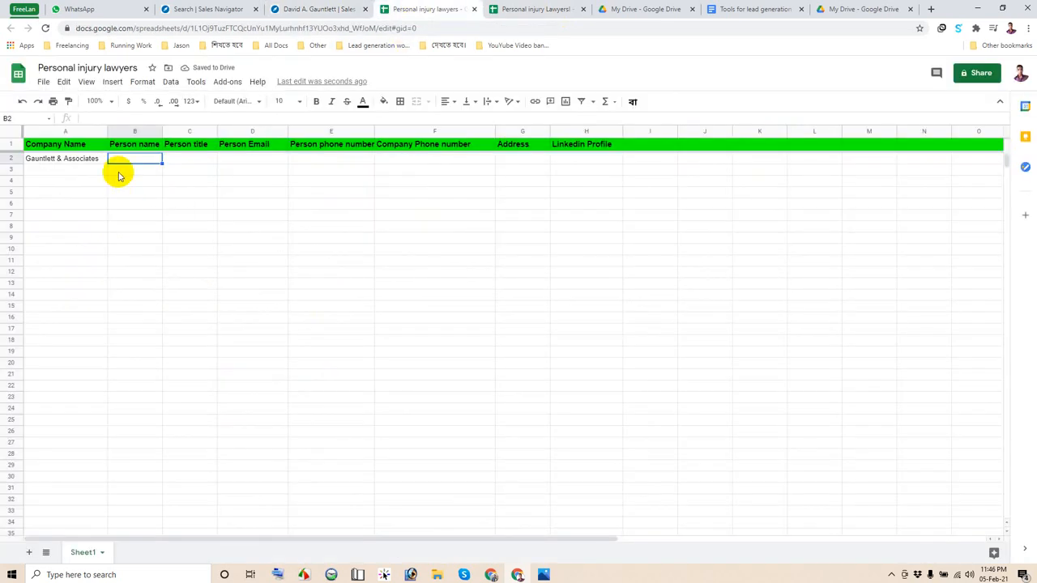
key("ctrl+v")
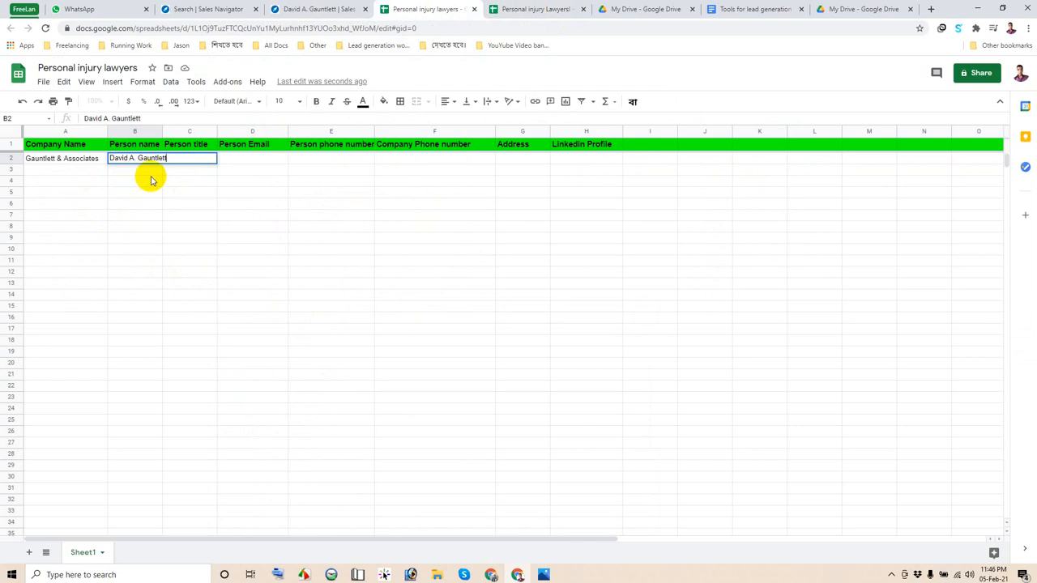
key("Return")
key("Return")
Take the lead's job title Owner from the Sales Navigator profile and enter it in cell C2 under Person title.
left_click(319, 9)
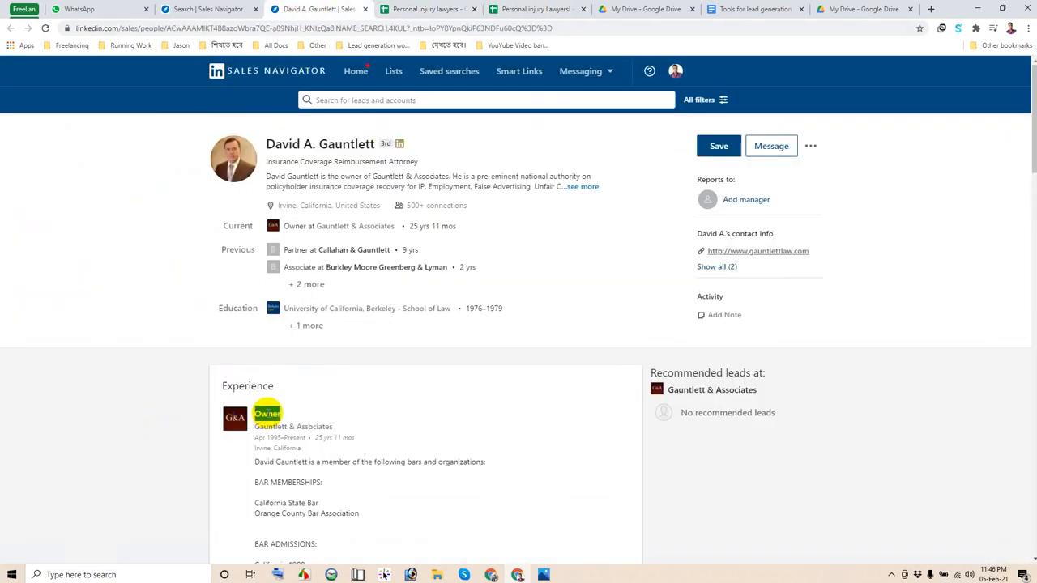
left_click(419, 11)
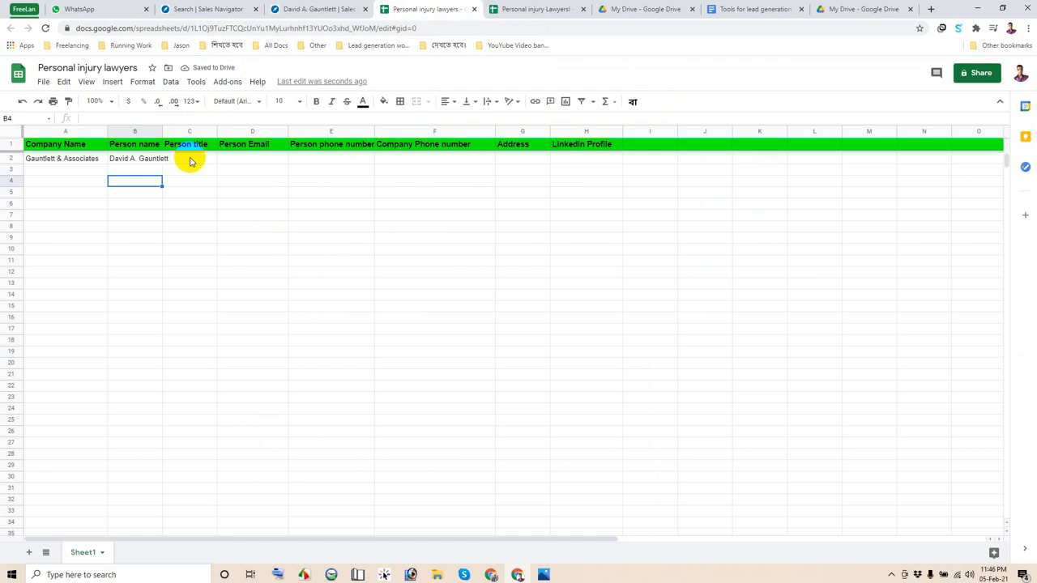
left_click(190, 158)
type("Owner")
key("Return")
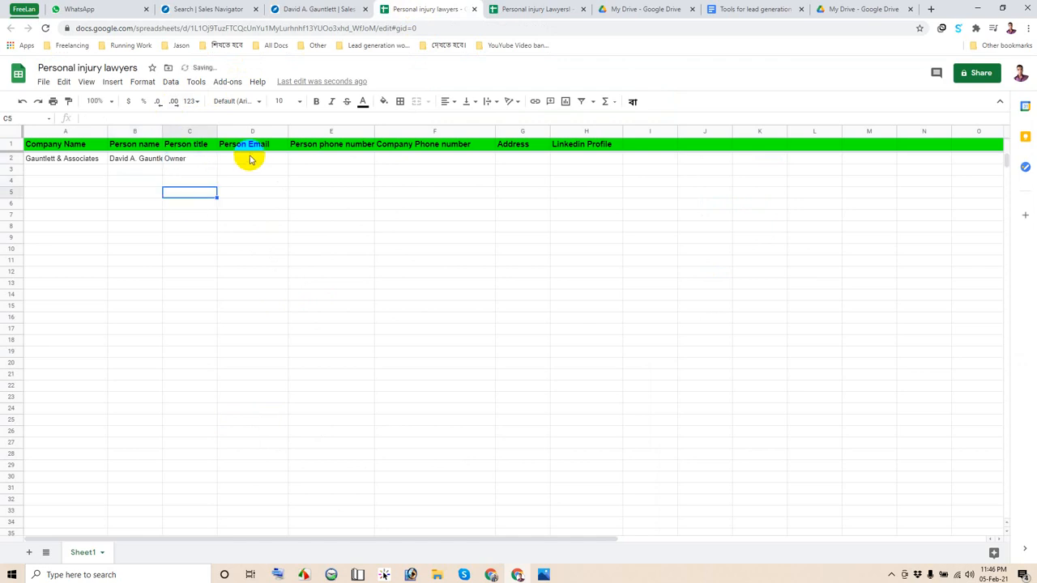
Copy the lead's e-mail address from the SalesQL extension on the Sales Navigator profile into cell D2 under Person Email.
left_click(251, 158)
left_click(307, 9)
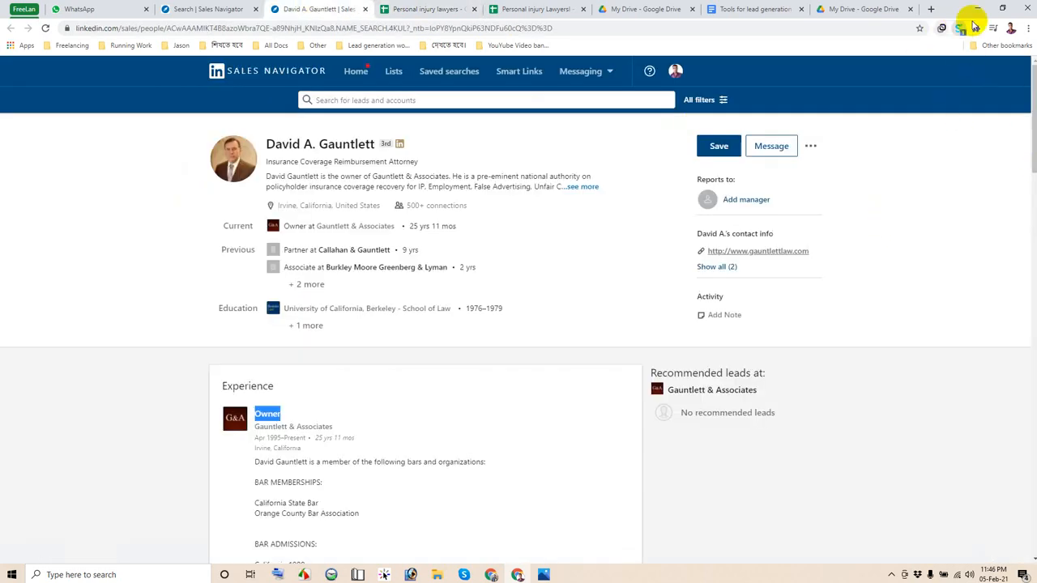
left_click(960, 30)
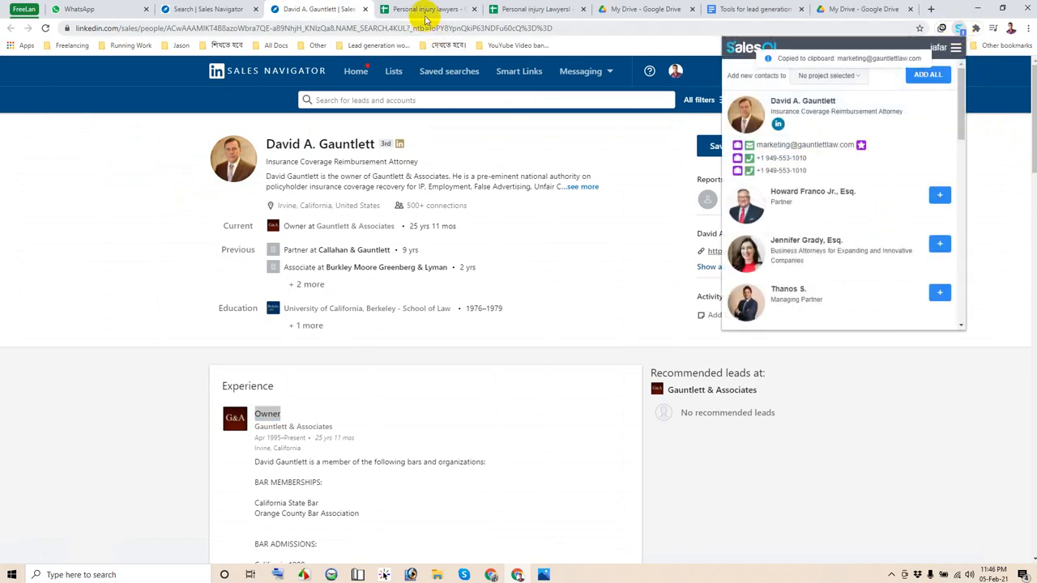
left_click(821, 145)
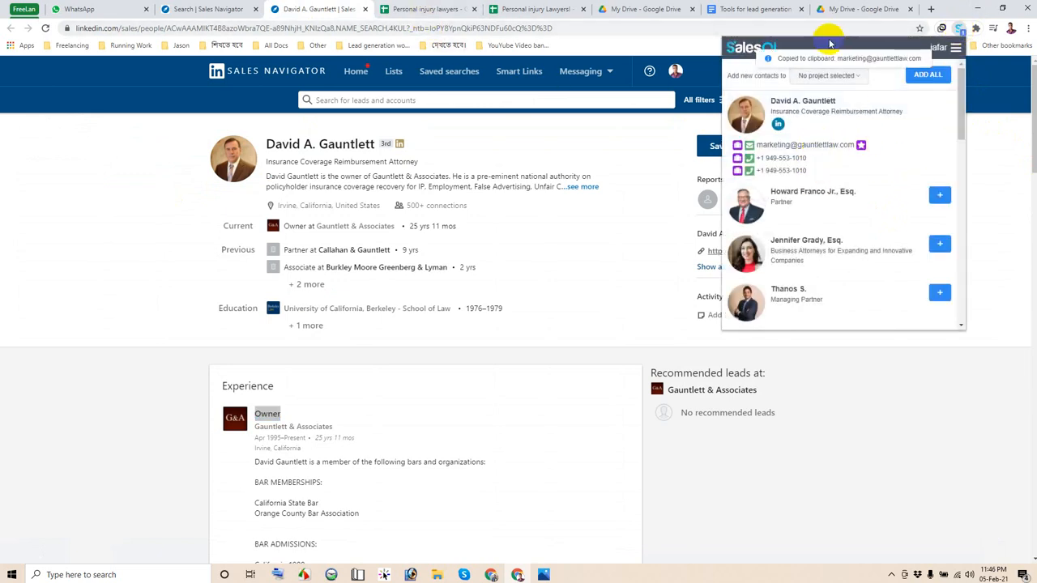
left_click(449, 8)
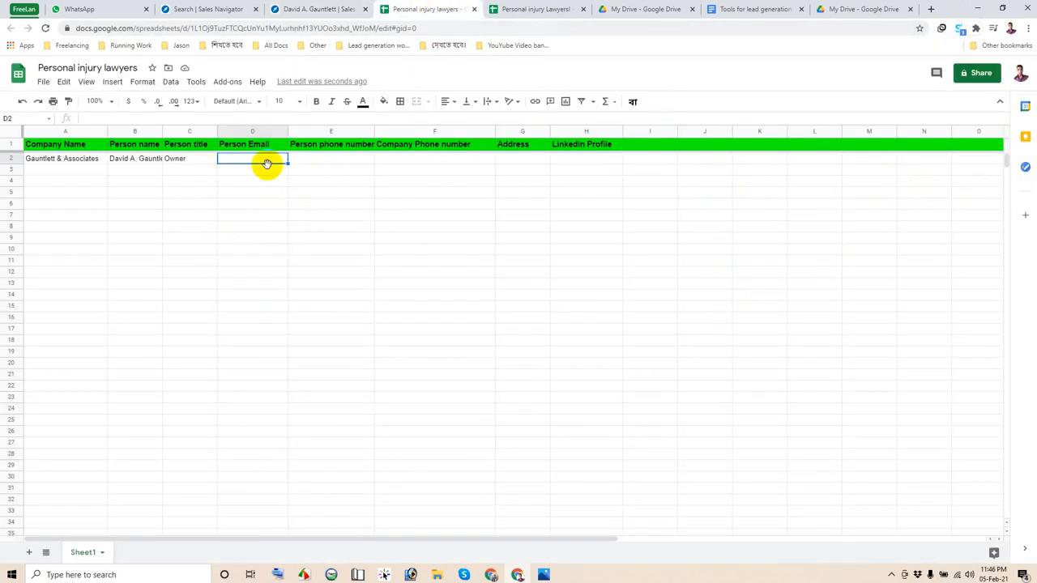
key("ctrl+v")
key("Return")
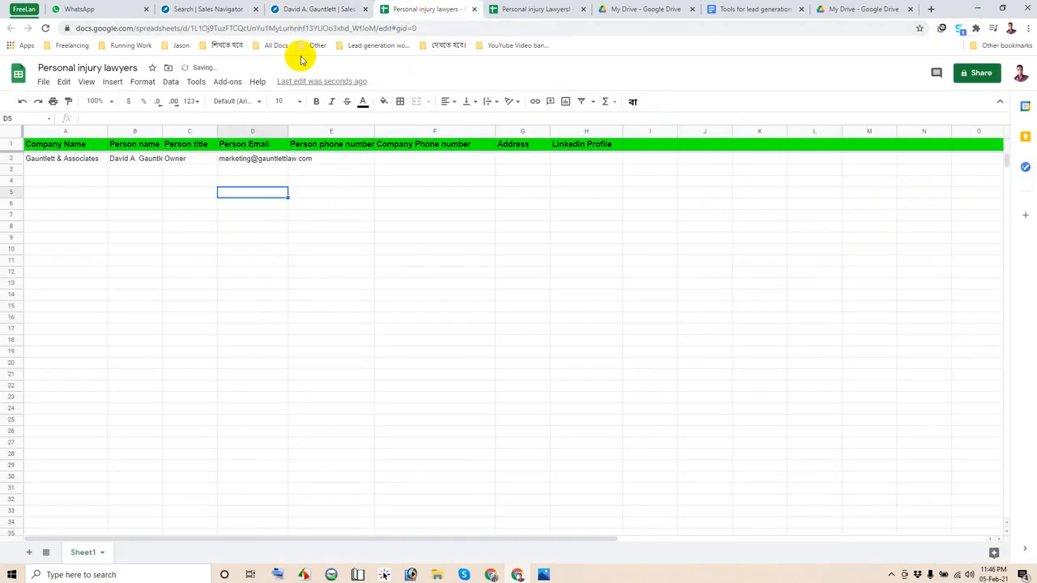
Copy the lead's phone number from the SalesQL extension into cell E2 under Person phone number.
left_click(316, 9)
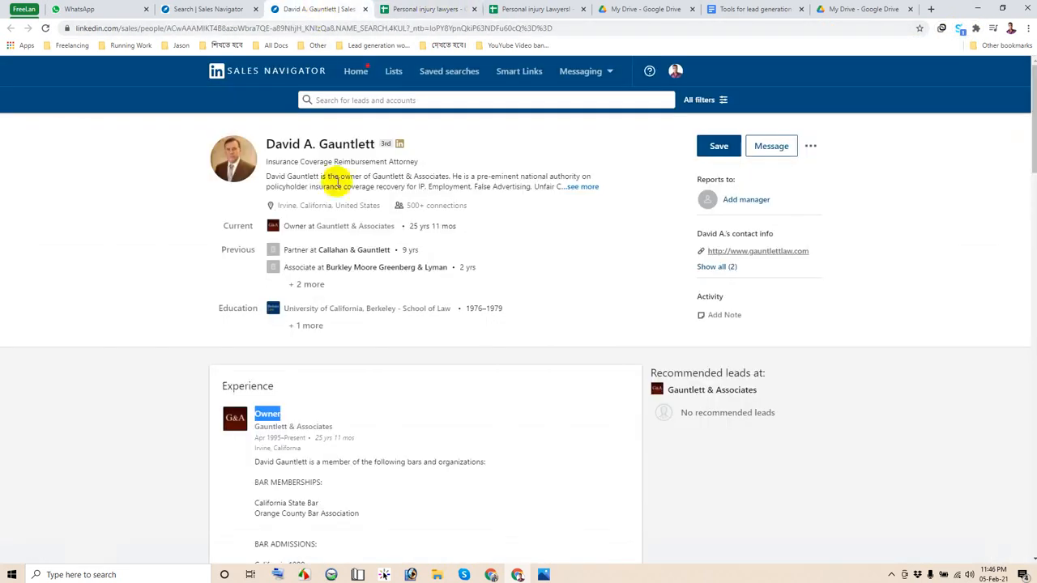
left_click(959, 28)
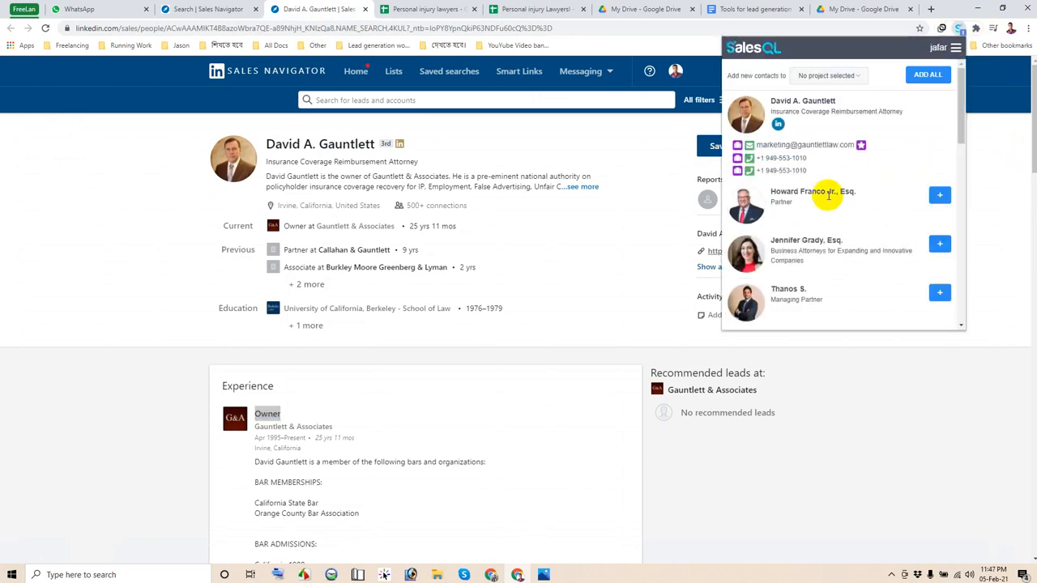
left_click(784, 170)
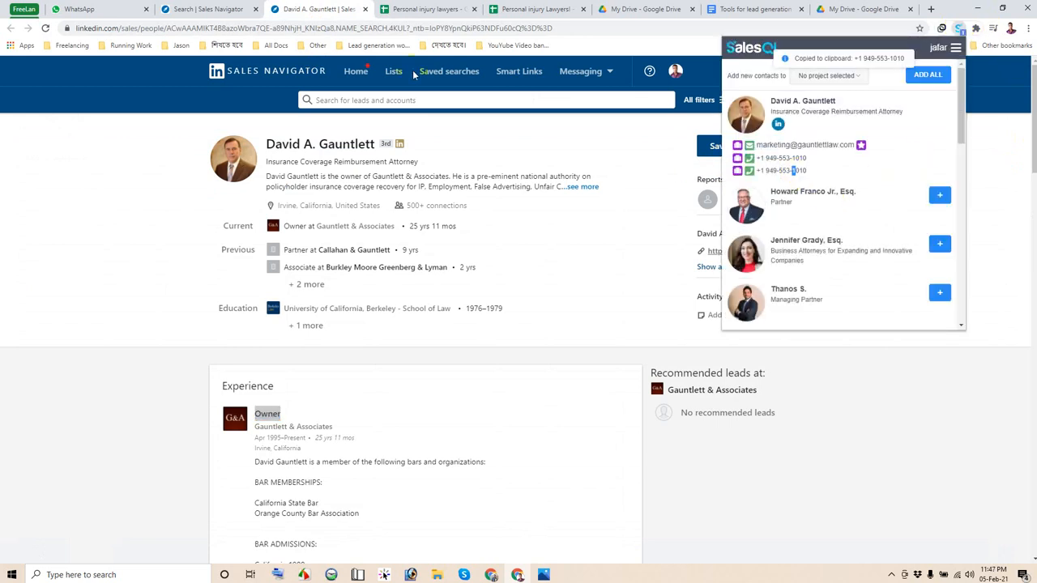
left_click(440, 13)
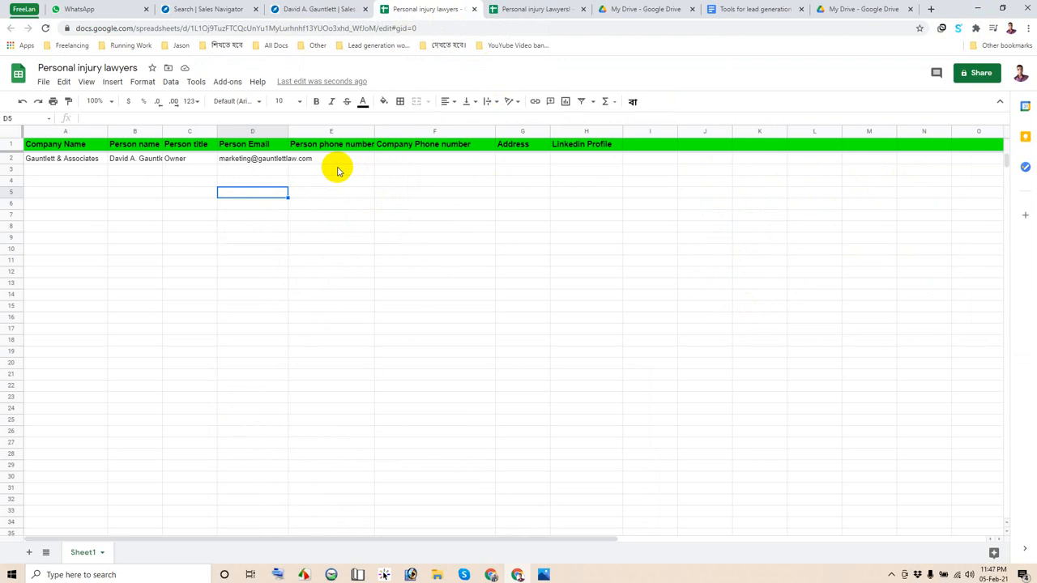
left_click(343, 159)
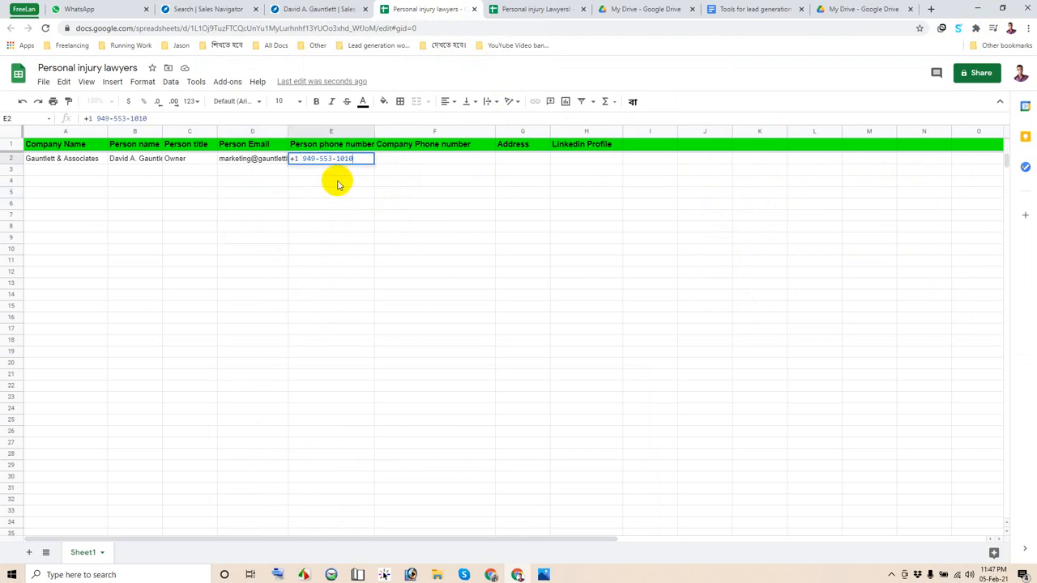
key("Return")
Remove the leading equals sign from the phone number in cell E2 so it is stored as plain text.
double_click(365, 159)
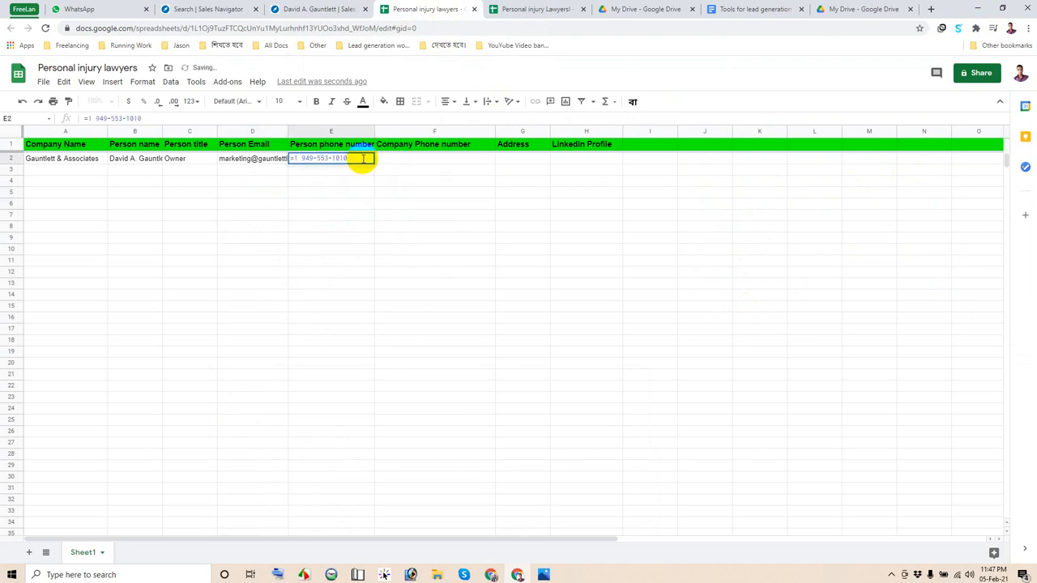
left_click(258, 216)
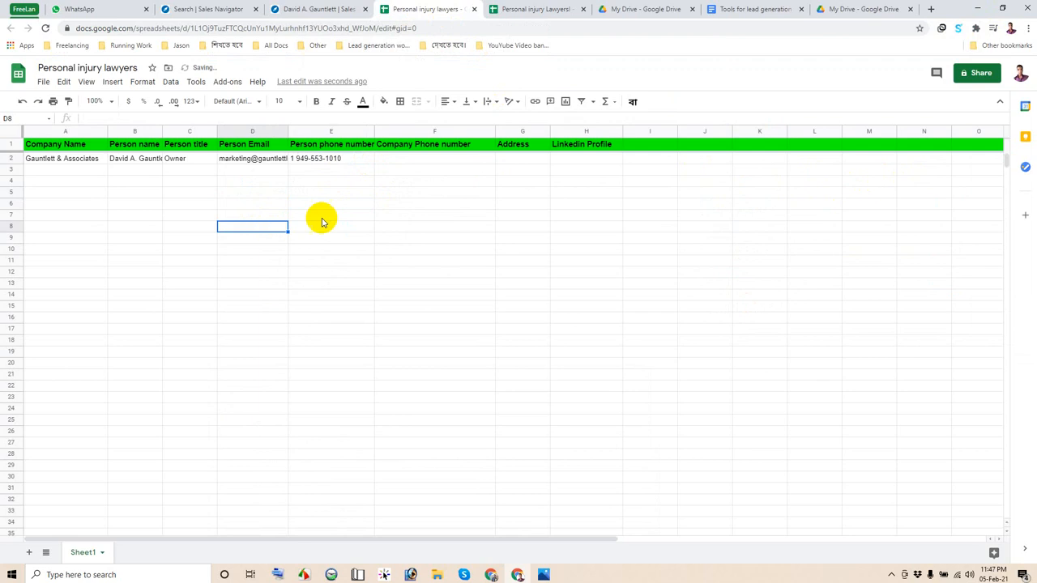
left_click(322, 217)
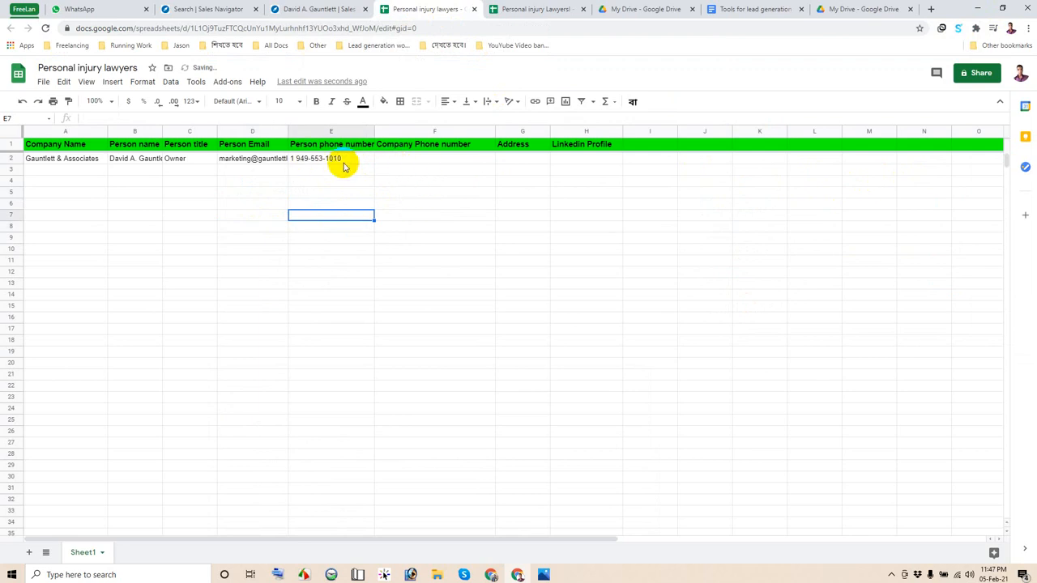
Copy the lead's location from the Sales Navigator profile into cell G2 under Address.
left_click(389, 160)
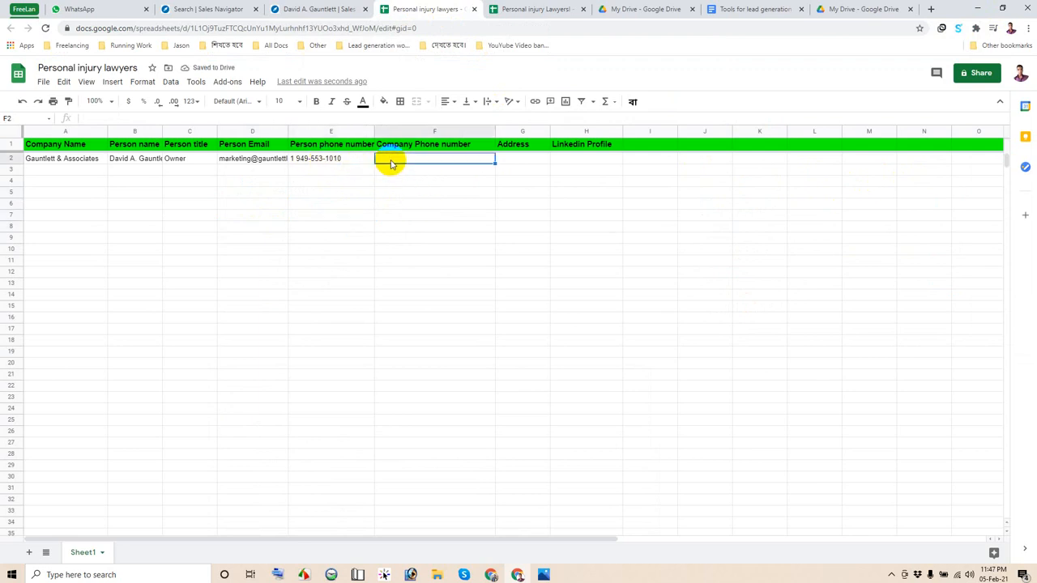
left_click(322, 9)
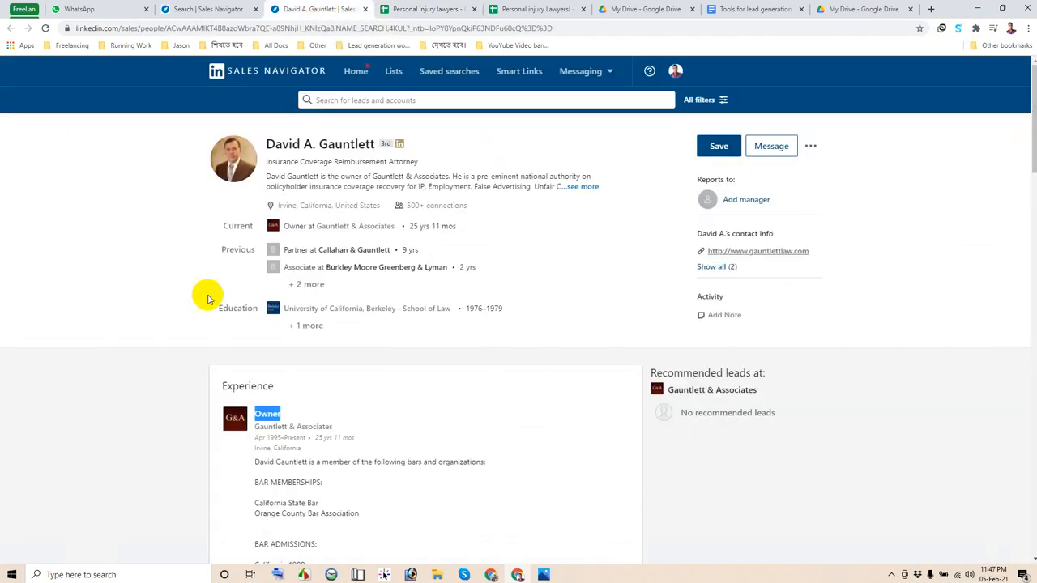
left_click_drag(380, 206, 277, 207)
right_click(286, 206)
left_click(314, 213)
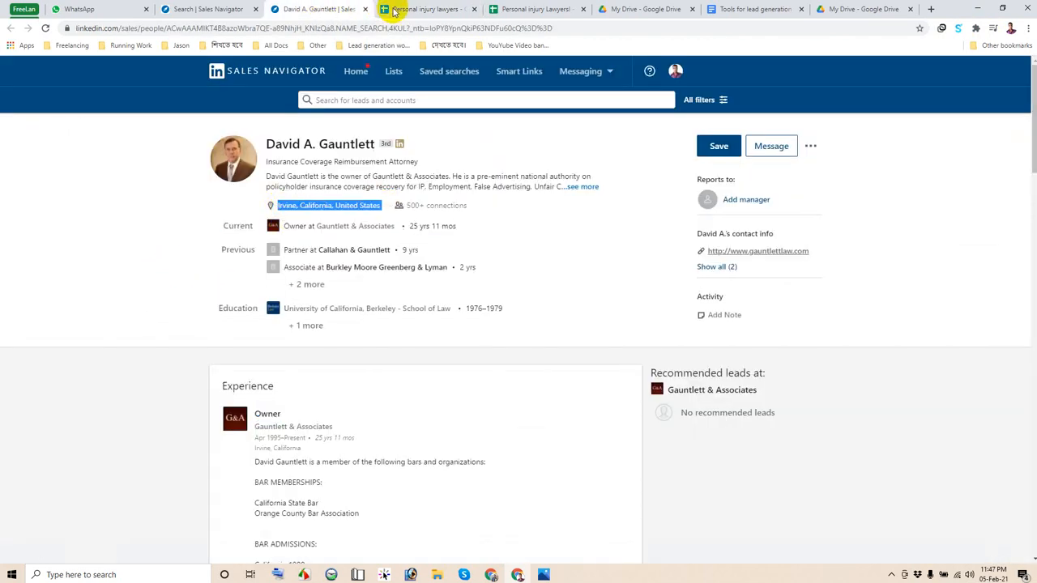
left_click(409, 9)
left_click(513, 159)
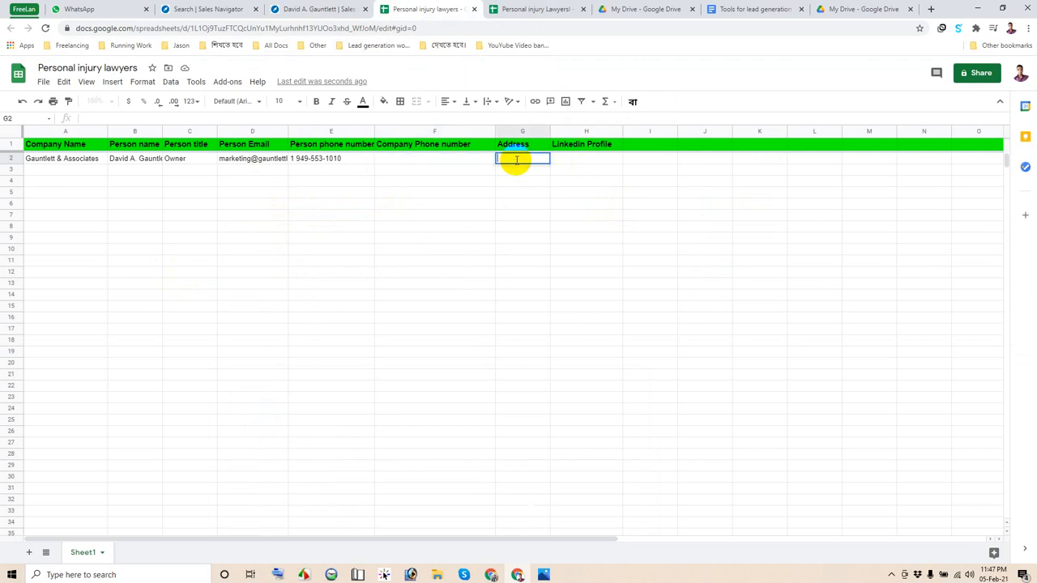
key("ctrl+v")
left_click(291, 251)
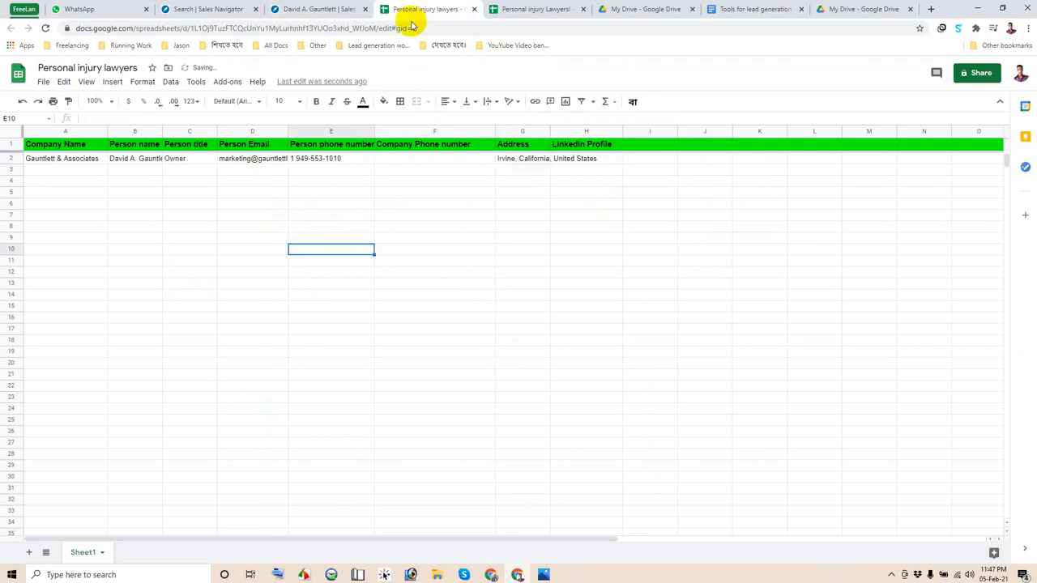
Copy the web address of the lead's Sales Navigator profile into cell H2 under Linkedin Profile.
left_click(315, 10)
left_click(255, 28)
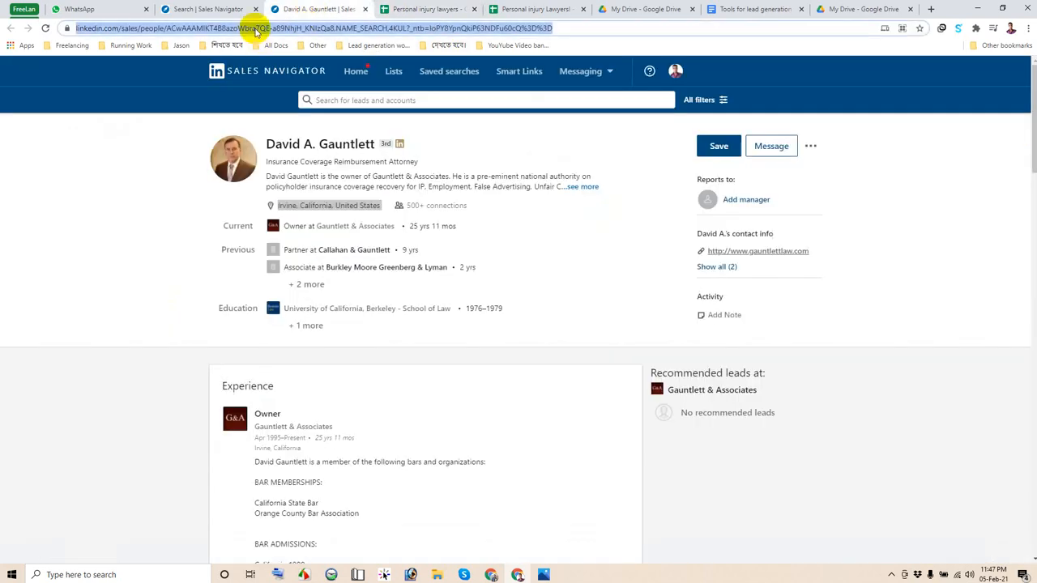
left_click(433, 10)
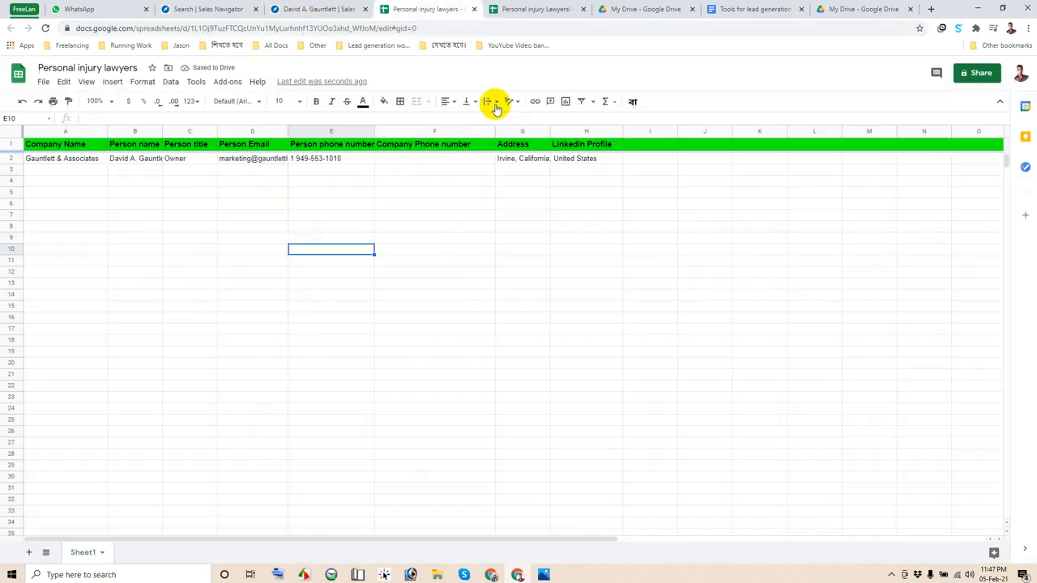
left_click(608, 158)
key("ctrl+v")
key("Return")
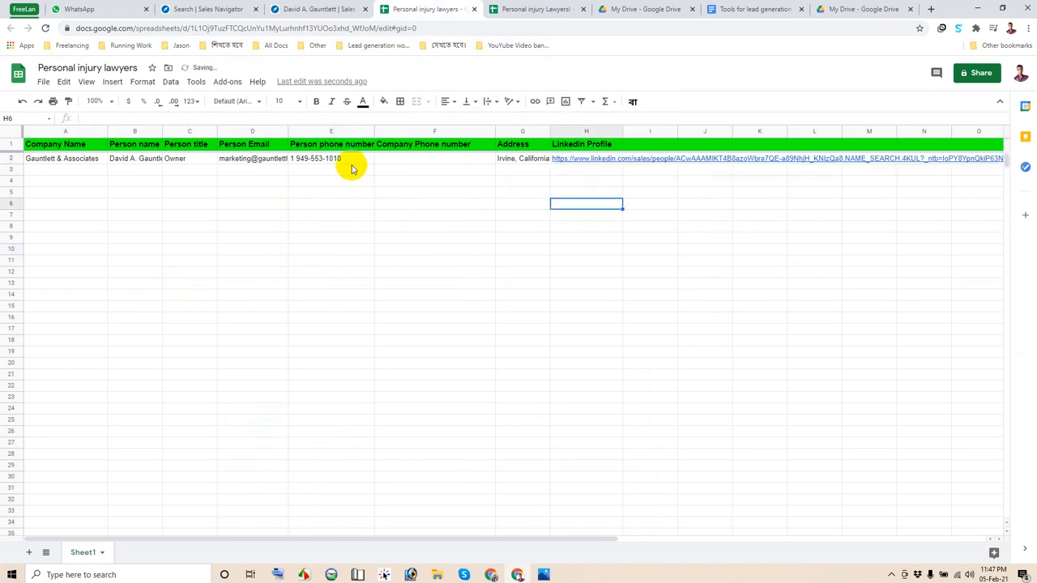
Look through the experience section of the lead's Sales Navigator profile for company details to fill Company Phone number.
left_click(417, 161)
left_click(313, 9)
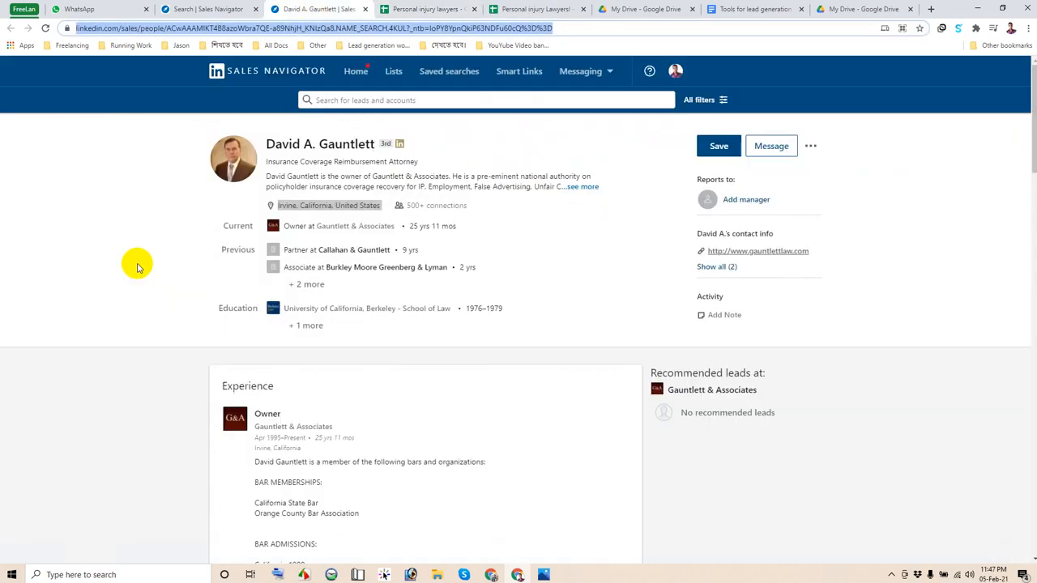
scroll(157, 394, "down", 10)
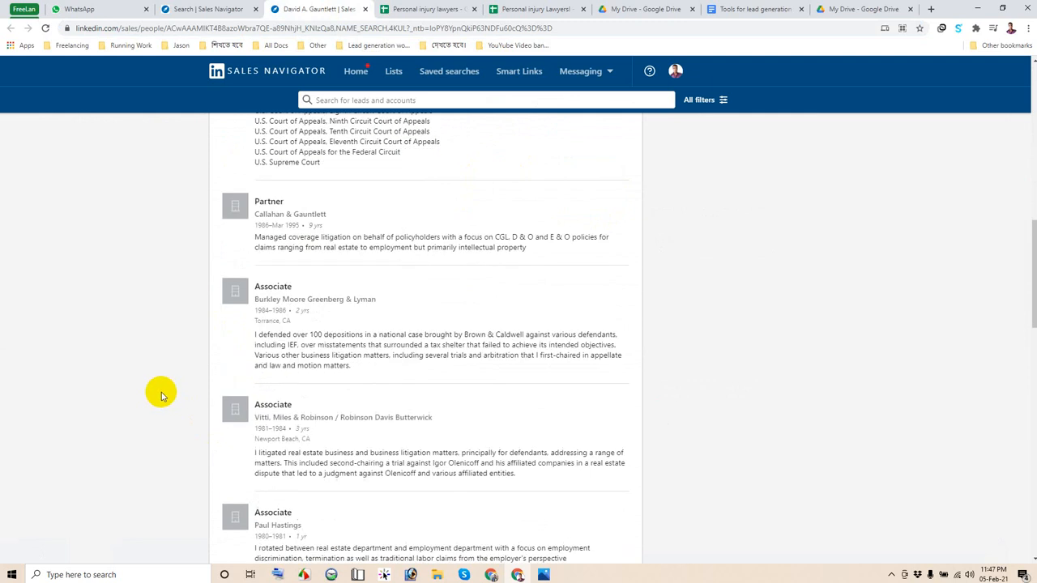
scroll(162, 385, "up", 2)
scroll(166, 385, "up", 5)
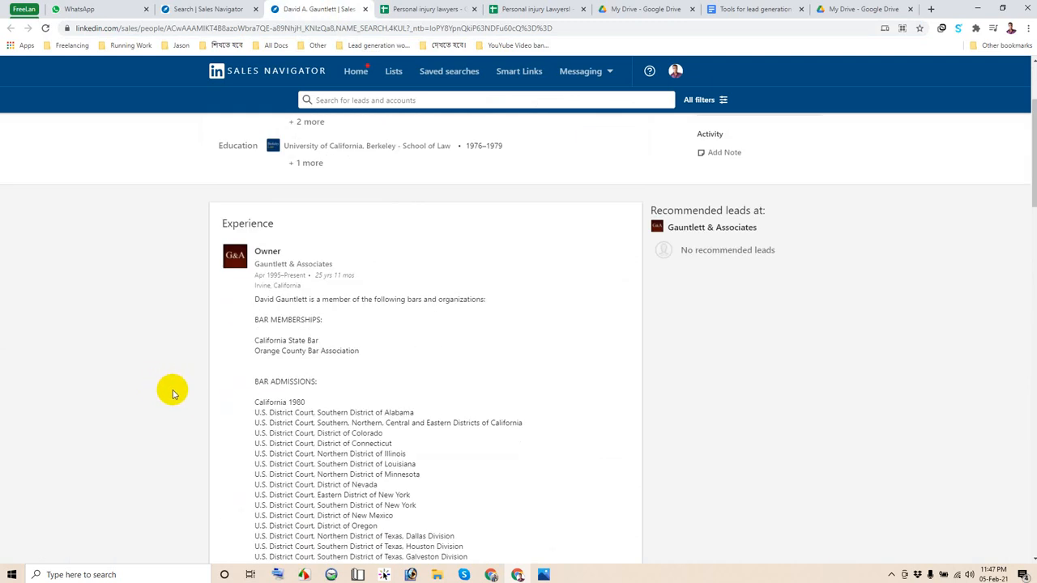
scroll(173, 394, "up", 2)
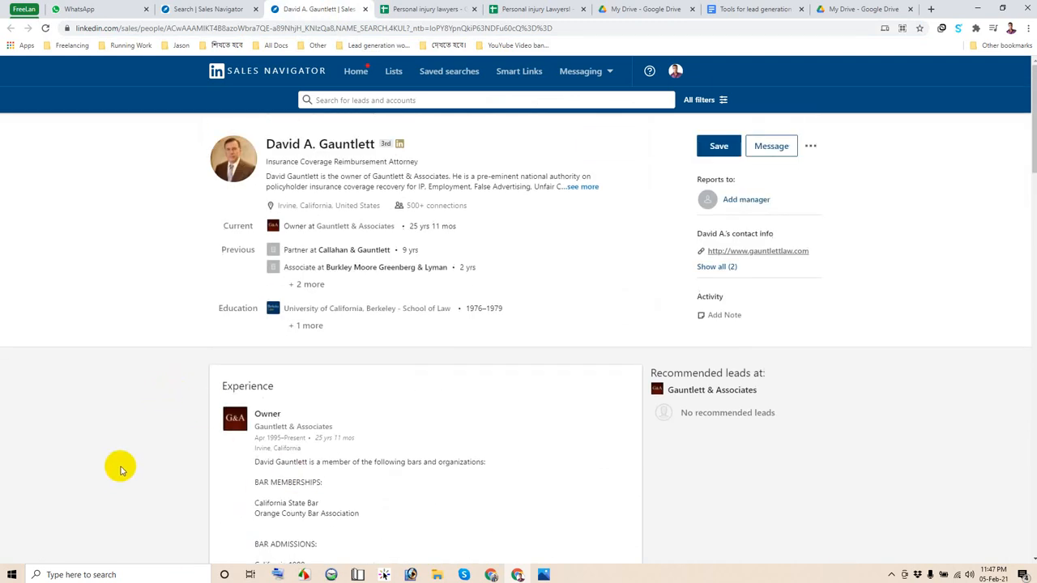
scroll(134, 462, "down", 8)
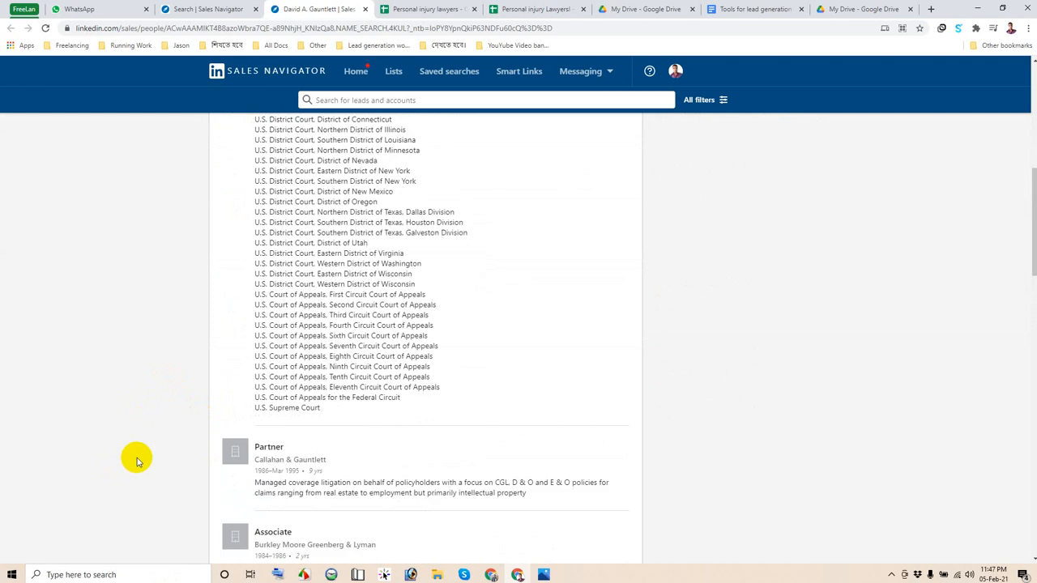
scroll(139, 460, "up", 4)
scroll(143, 459, "down", 3)
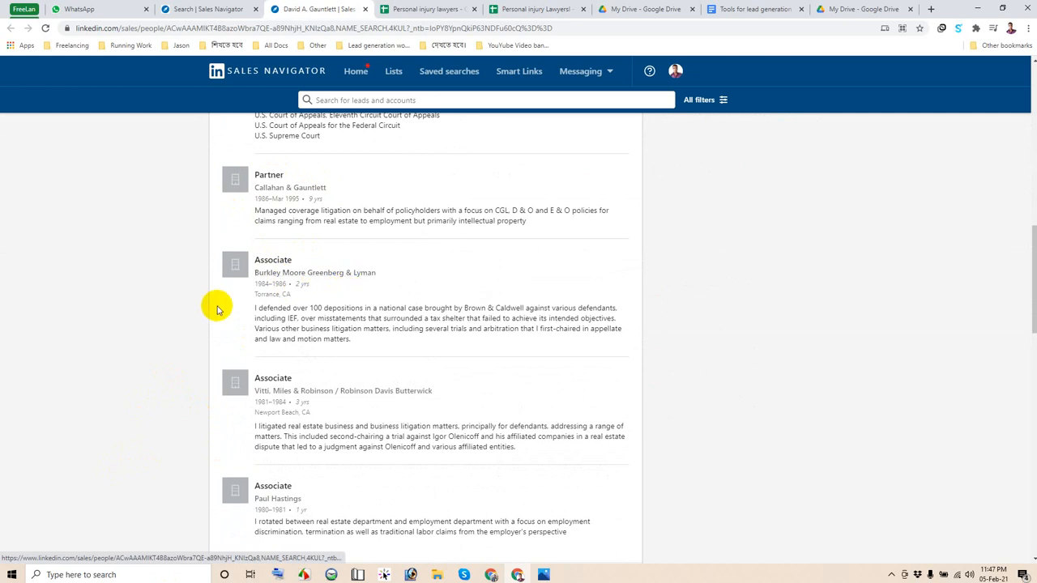
scroll(209, 328, "up", 2)
scroll(210, 328, "up", 1)
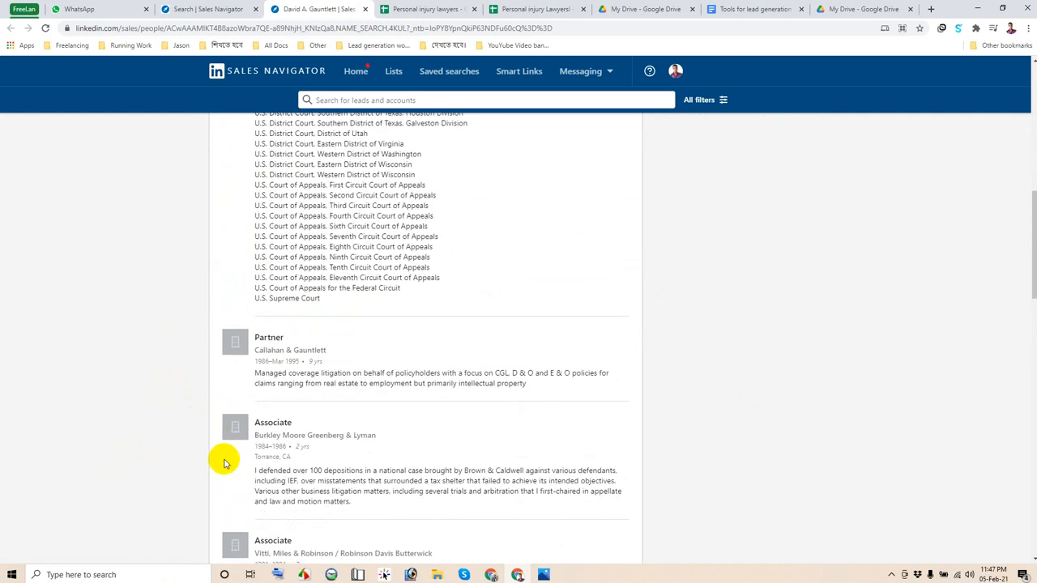
scroll(144, 423, "up", 10)
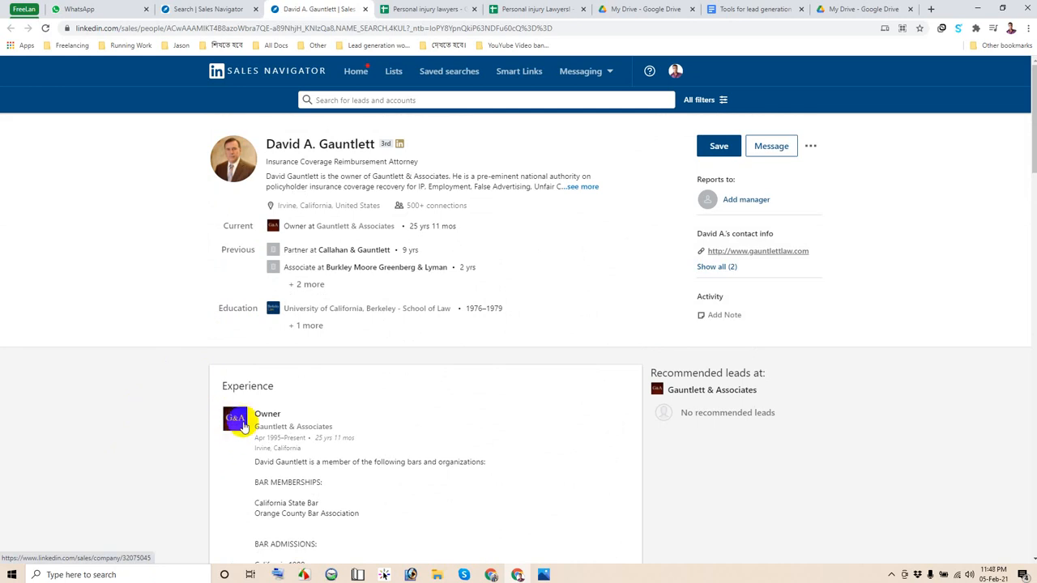
Open the Gauntlett & Associates company page from the lead's current position, open its website in a new tab, and close the company page.
right_click(290, 432)
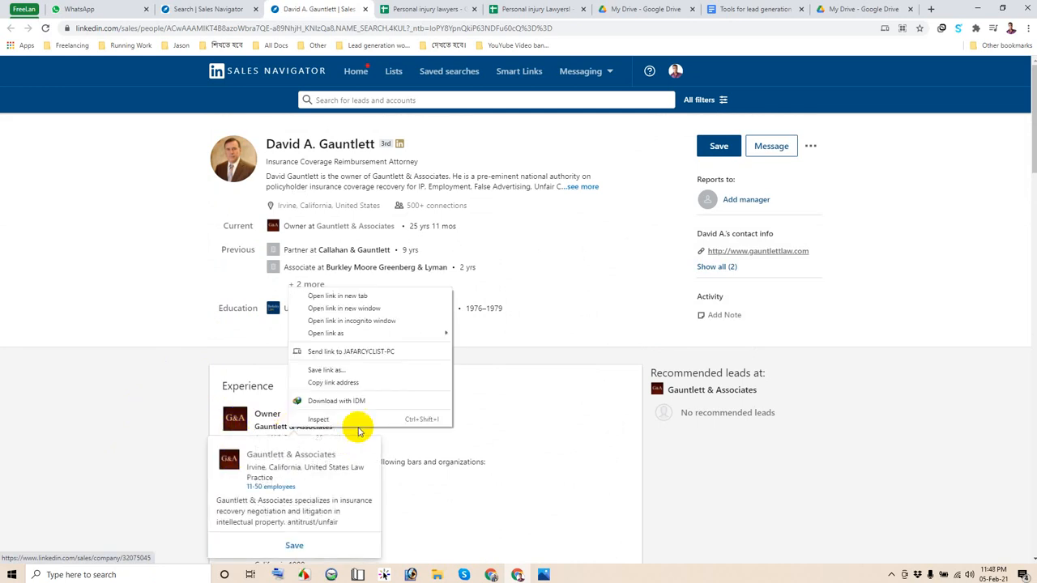
left_click(389, 295)
left_click(380, 8)
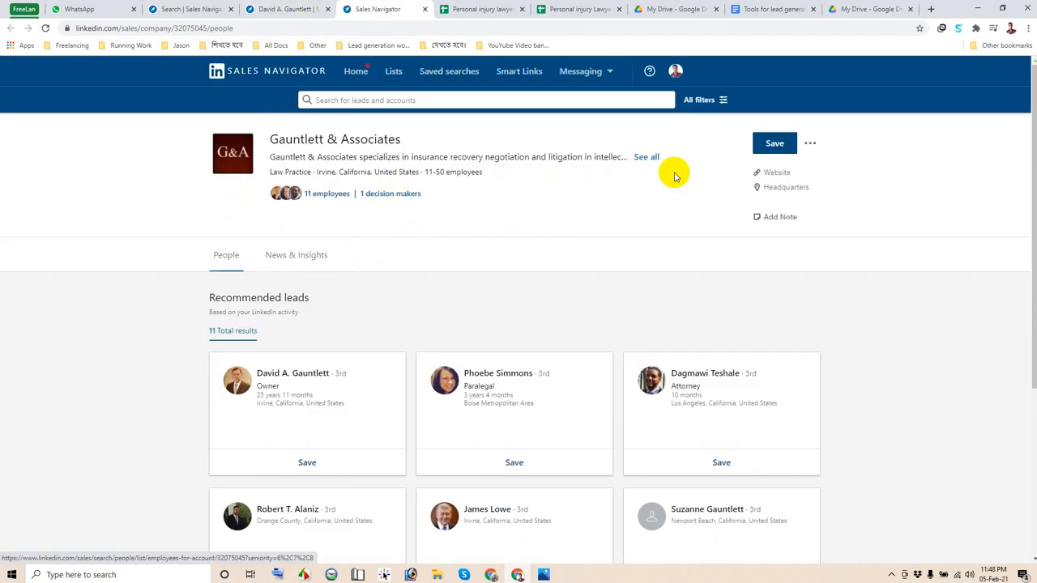
left_click(775, 175)
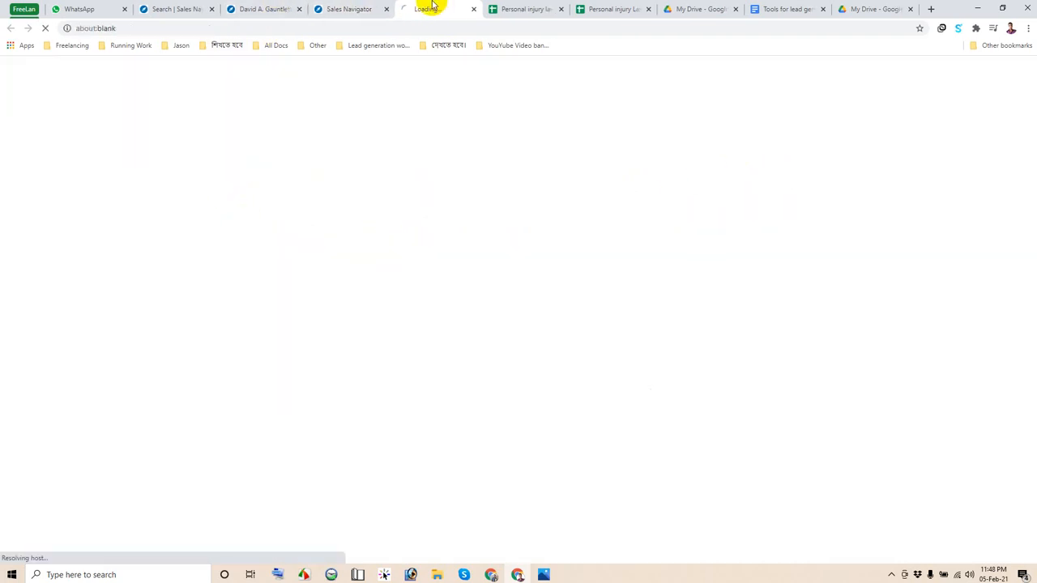
left_click(358, 11)
left_click(387, 10)
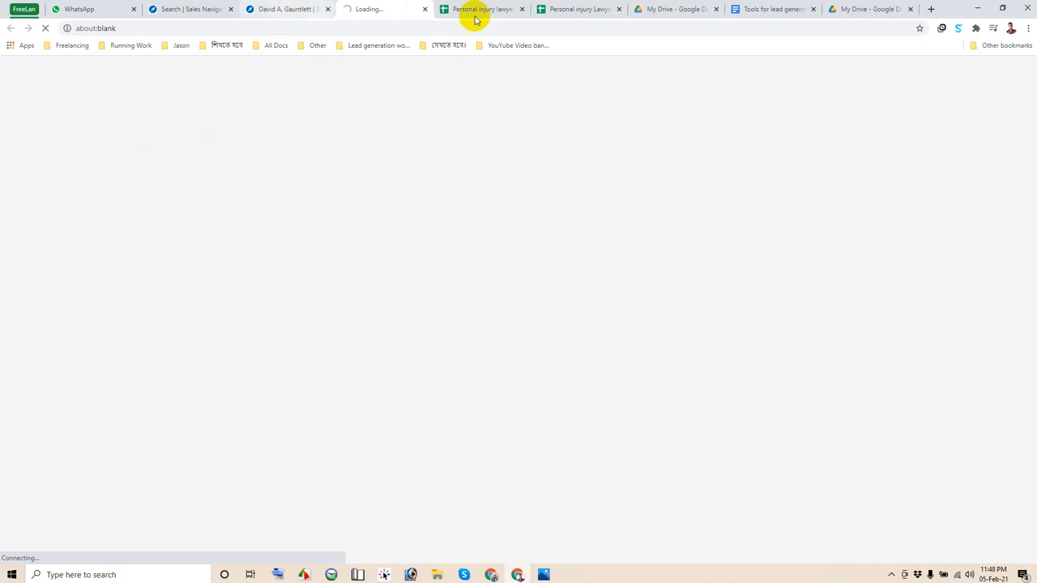
Switch to the Personal injury lawyers spreadsheet and add the column header Website in cell I1.
left_click(474, 10)
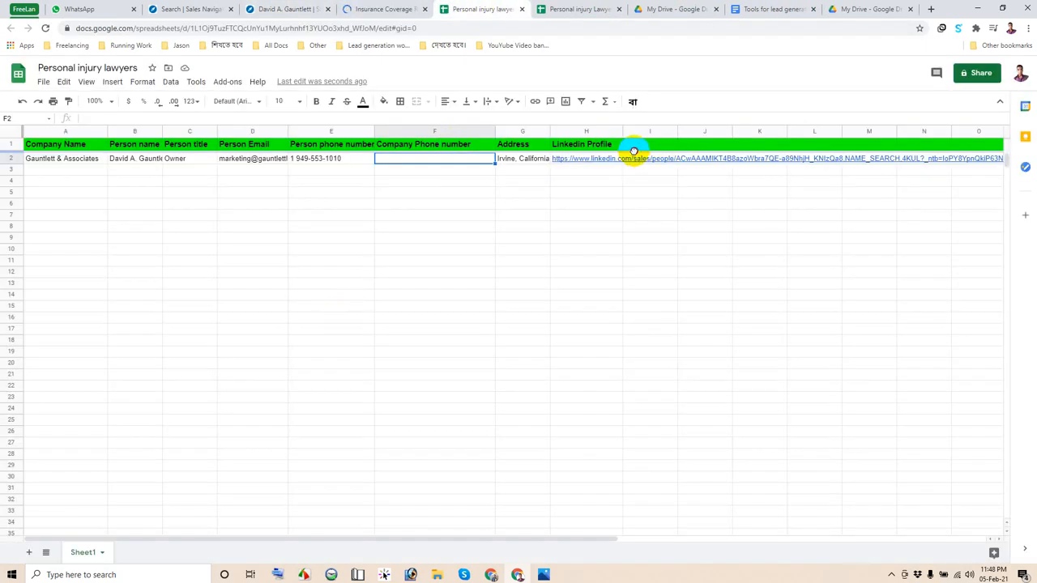
left_click(648, 146)
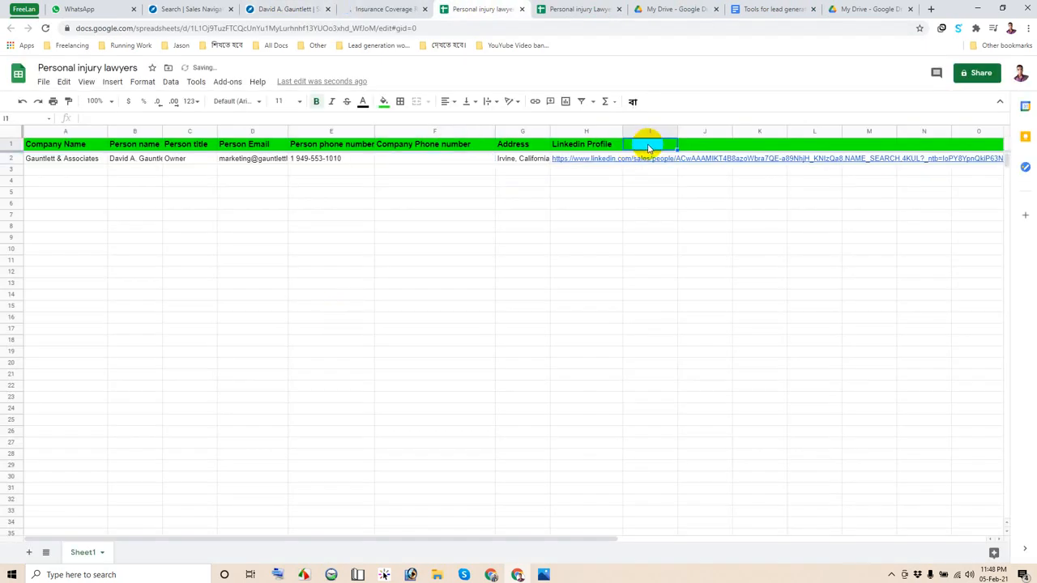
type("Website")
key("Return")
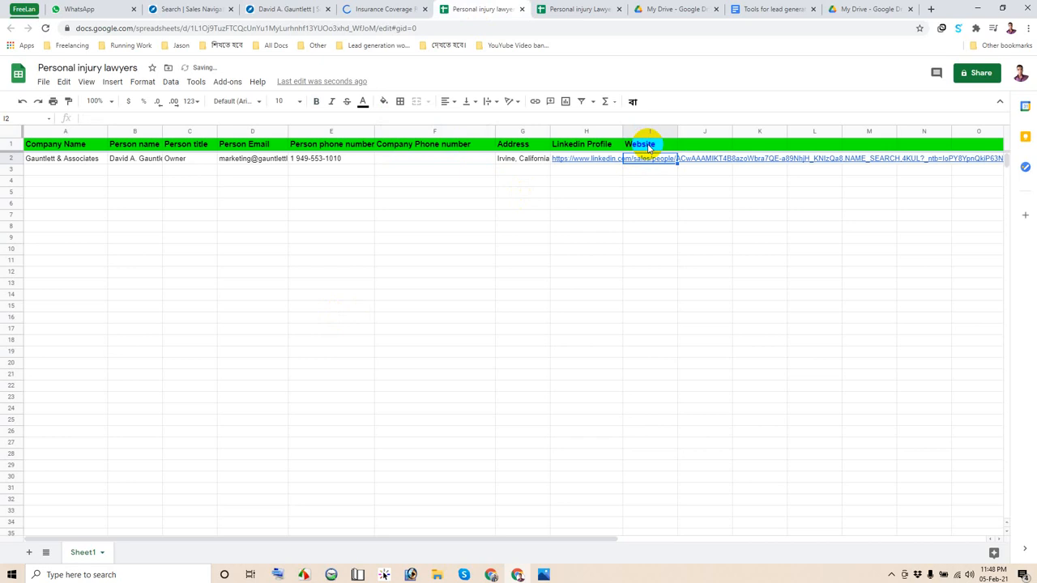
left_click(385, 9)
left_click(210, 27)
key("ctrl+c")
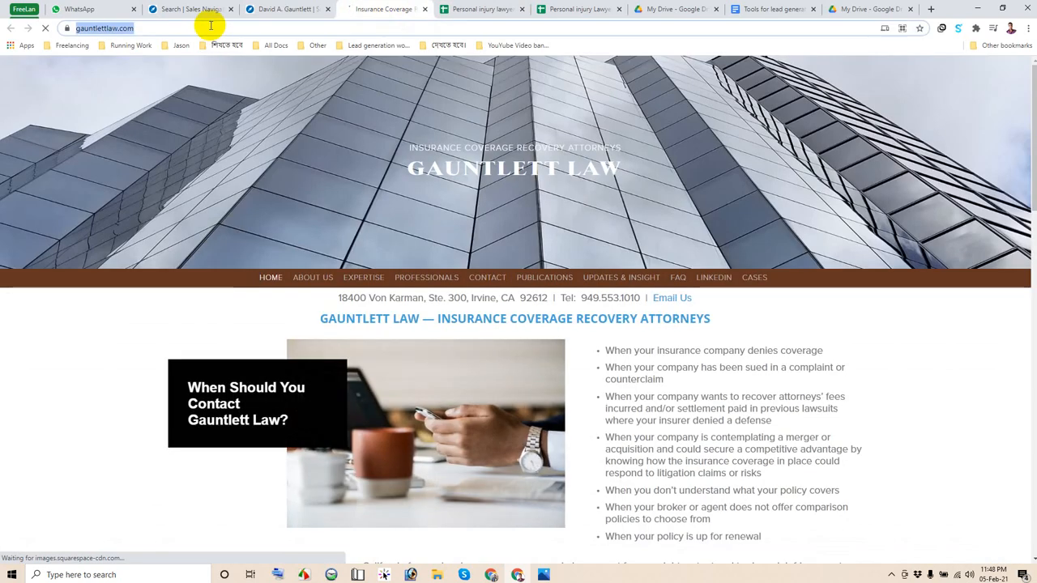
left_click(482, 9)
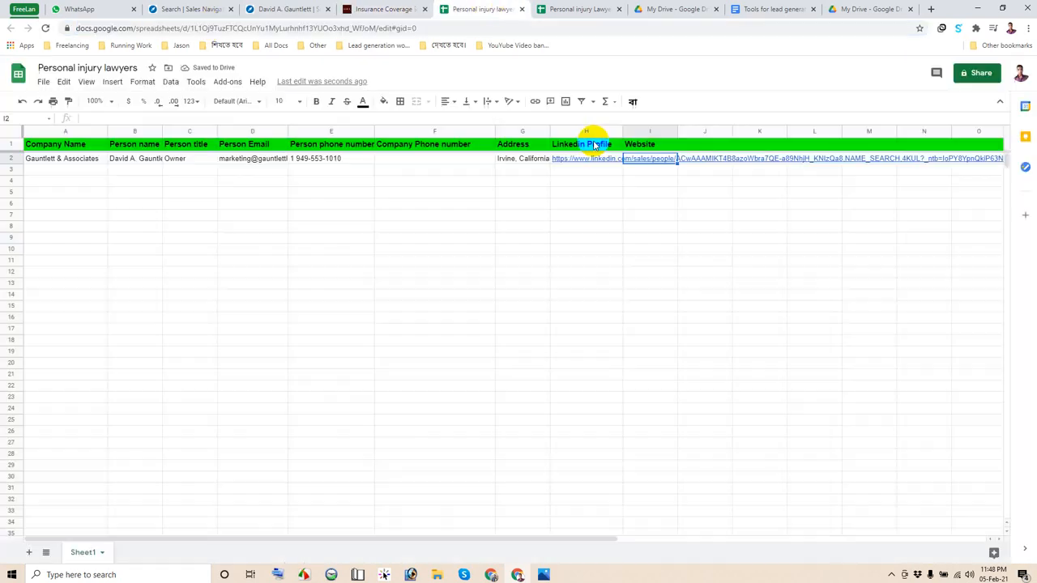
left_click(640, 160)
key("Down")
key("Down")
key("Down")
key("Down")
key("Down")
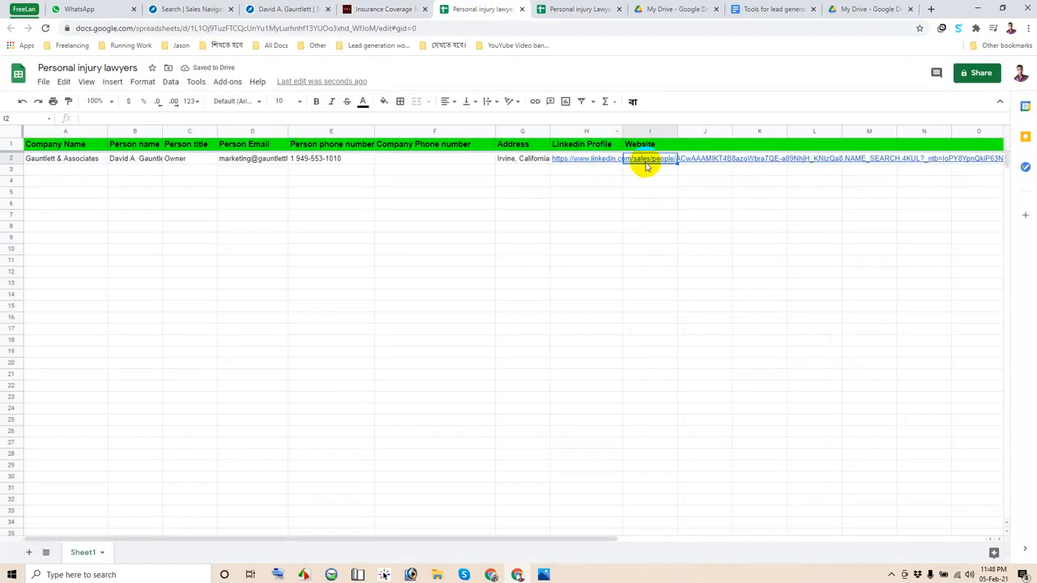
key("ctrl+v")
left_click(586, 233)
Open the website link from cell I2 in a new tab and close that tab.
left_click(639, 160)
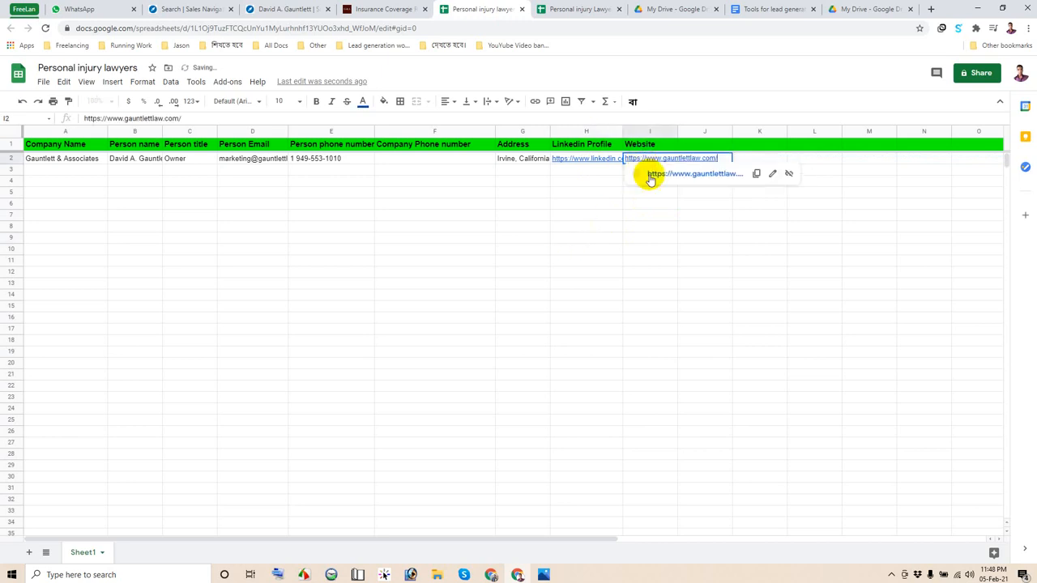
left_click(640, 222)
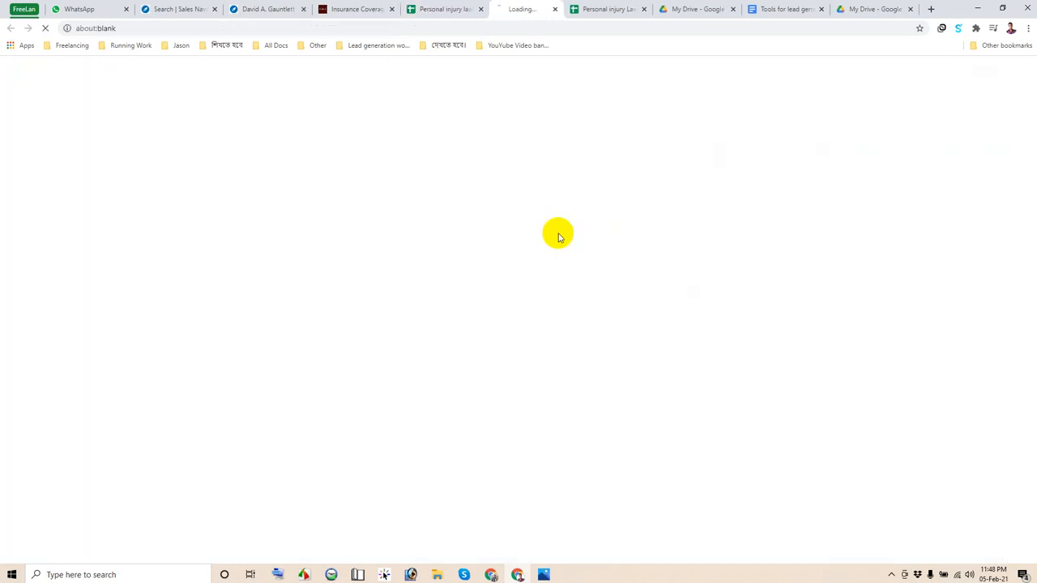
left_click(560, 9)
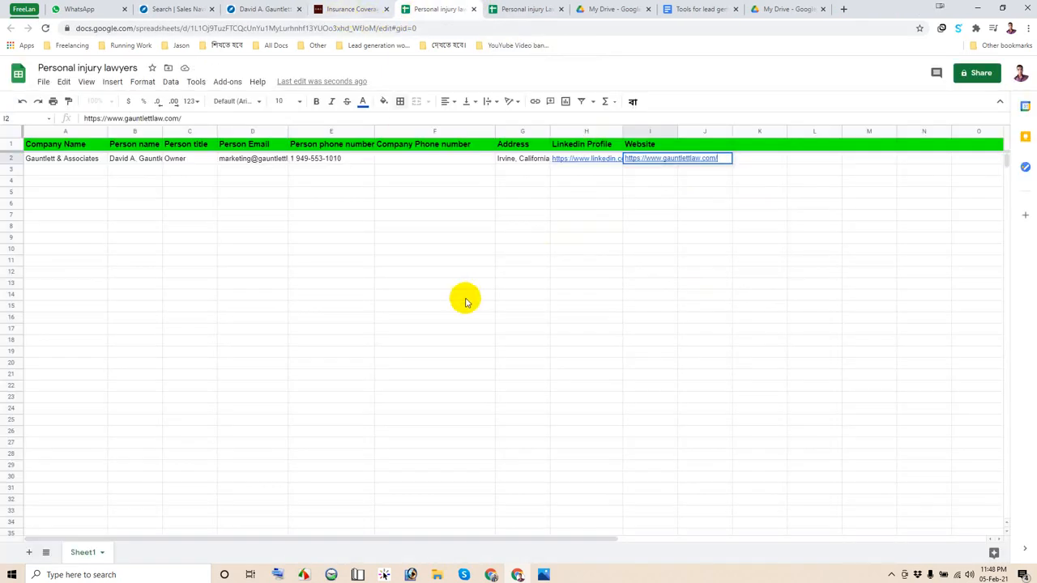
Switch to the Gauntlett Law website, look over its home page for contact details, and open its contact page.
left_click(407, 158)
left_click(377, 9)
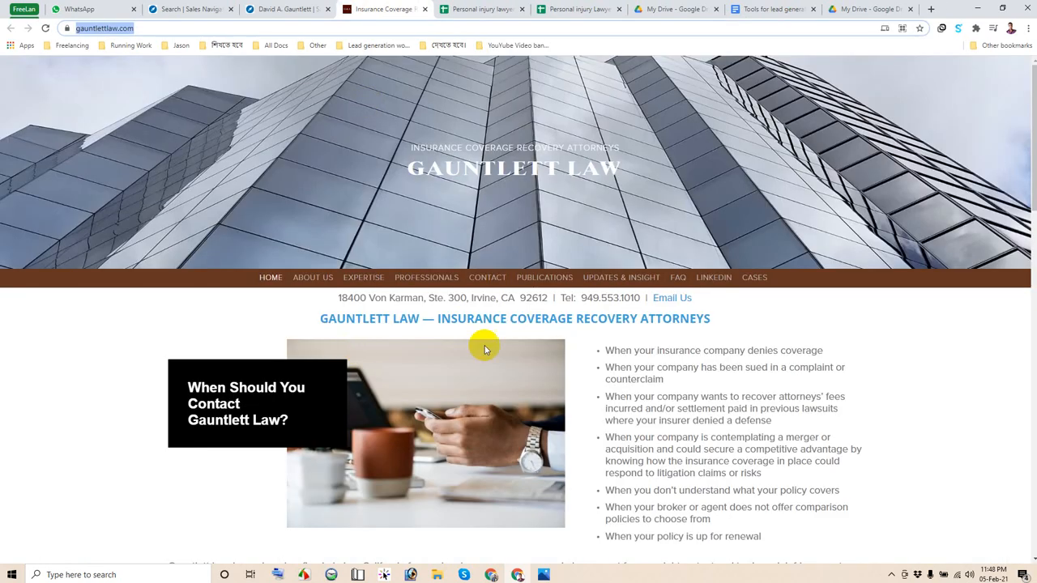
scroll(522, 338, "down", 15)
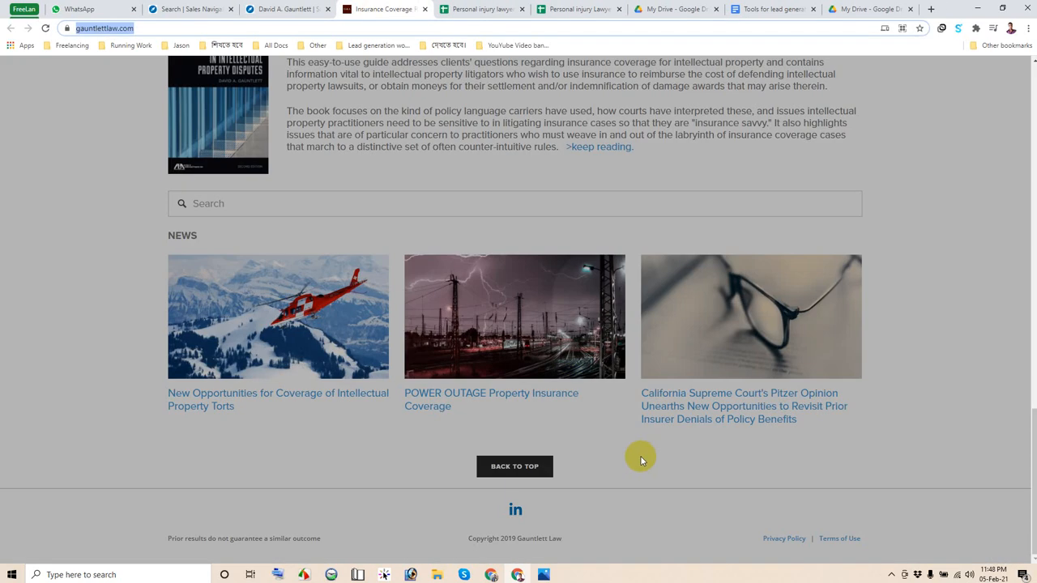
left_click(670, 219)
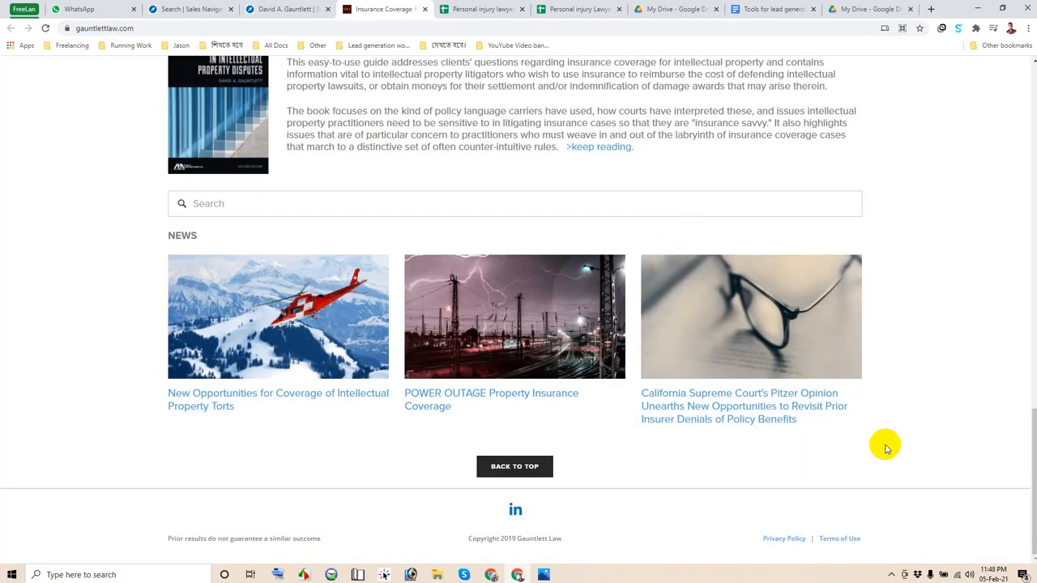
scroll(885, 448, "up", 15)
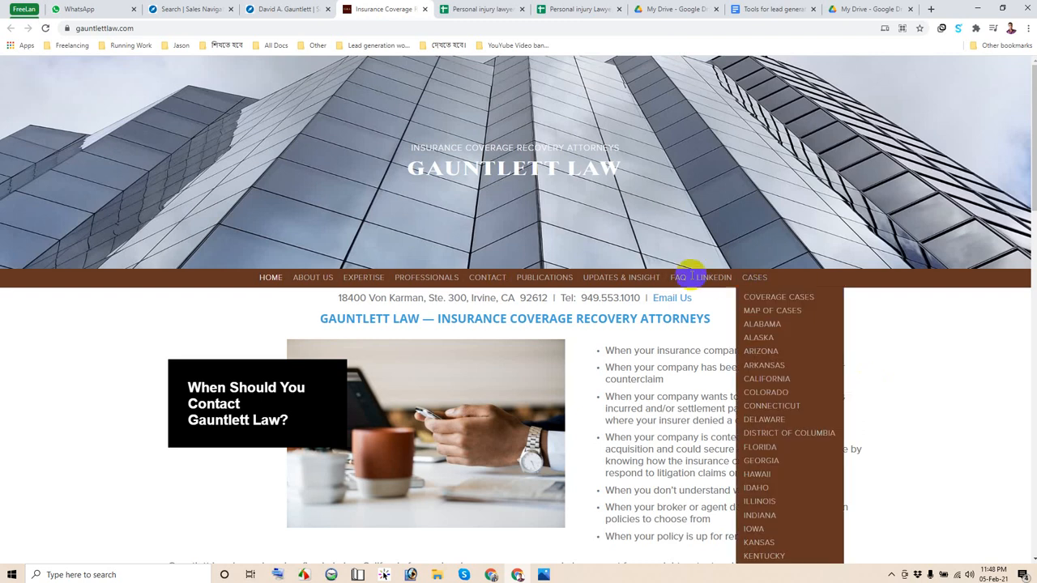
left_click(480, 281)
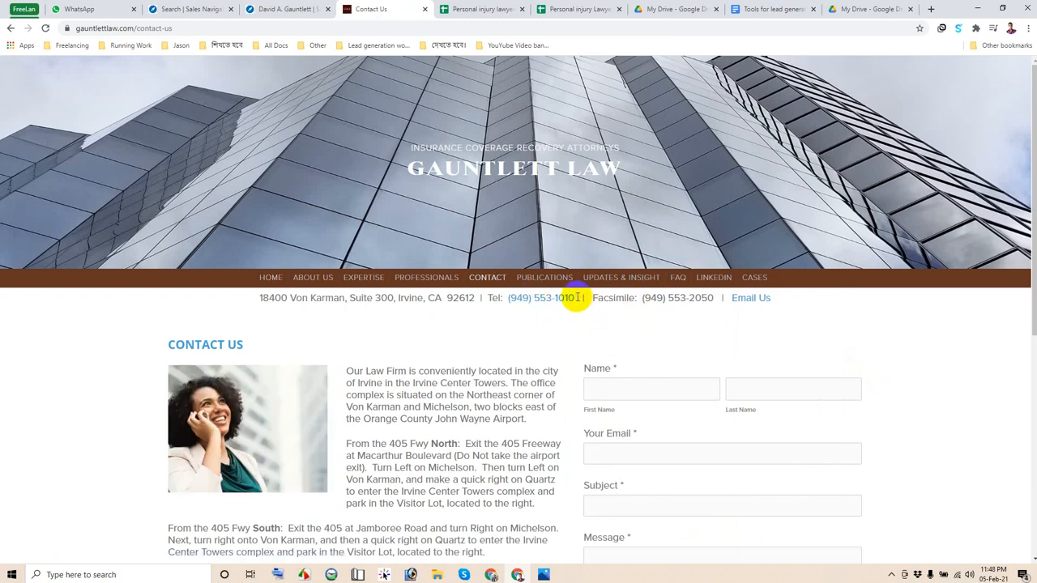
Copy the firm's telephone number from the contact page into cell F2 under Company Phone number, prefixed with the country code 1.
left_click_drag(575, 298, 507, 302)
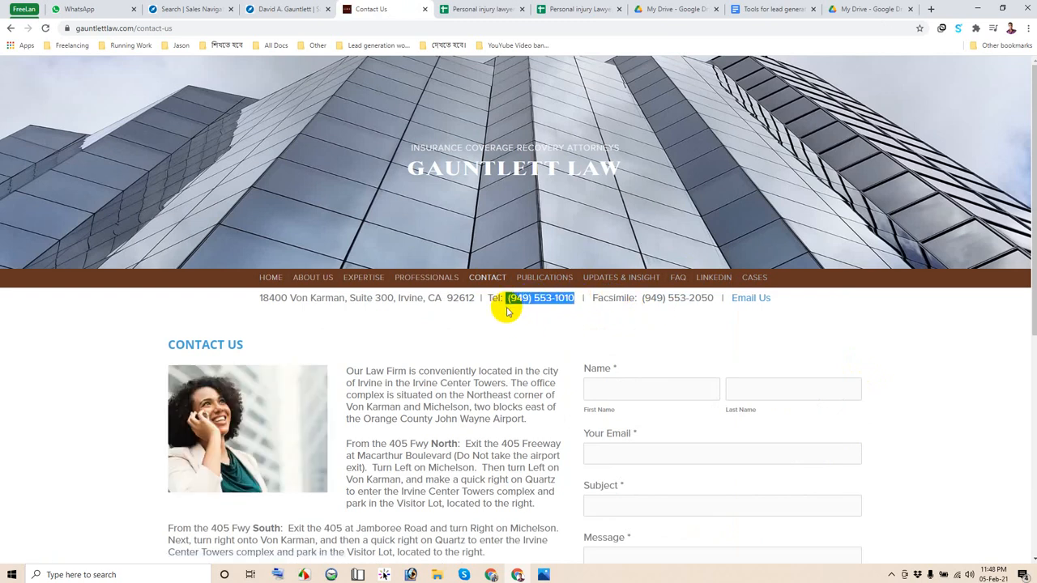
left_click(482, 9)
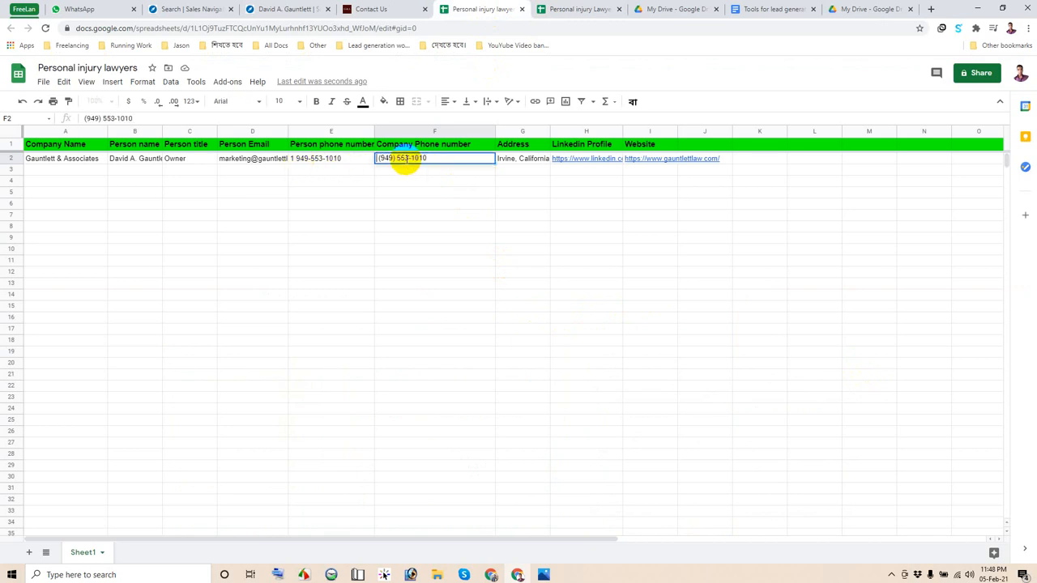
left_click(402, 182)
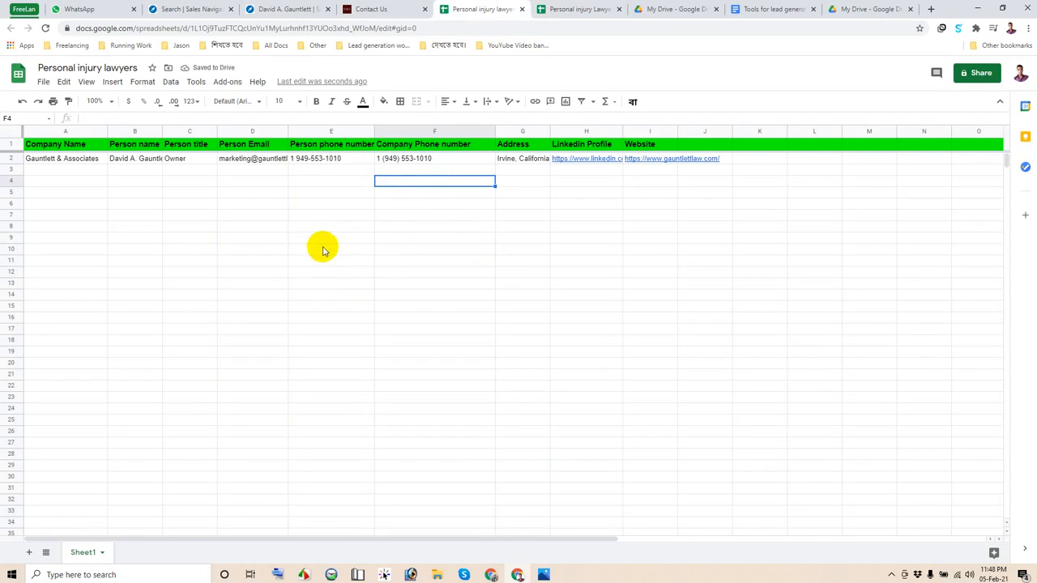
left_click(10, 158)
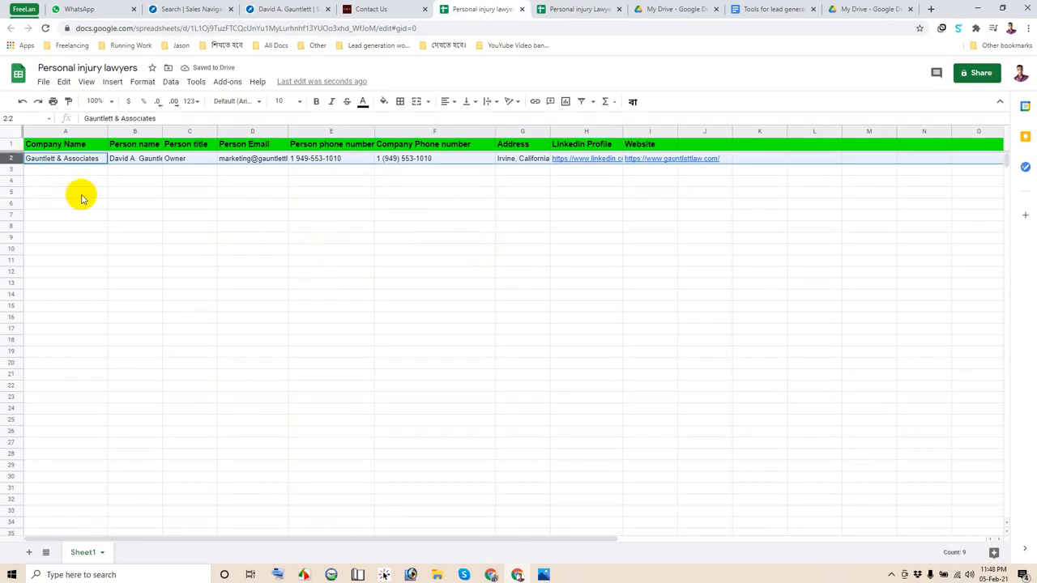
left_click(342, 253)
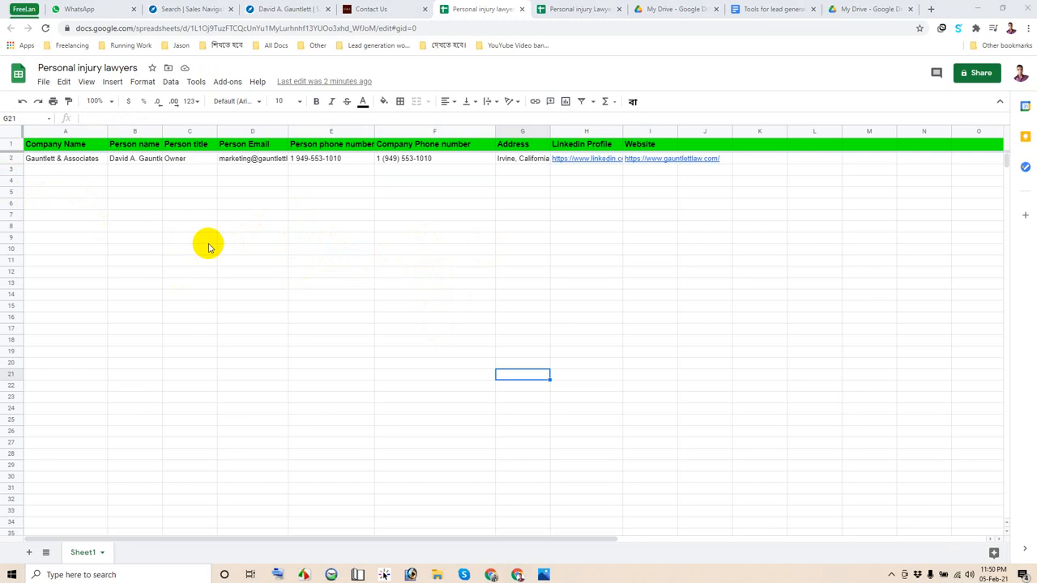
left_click(274, 11)
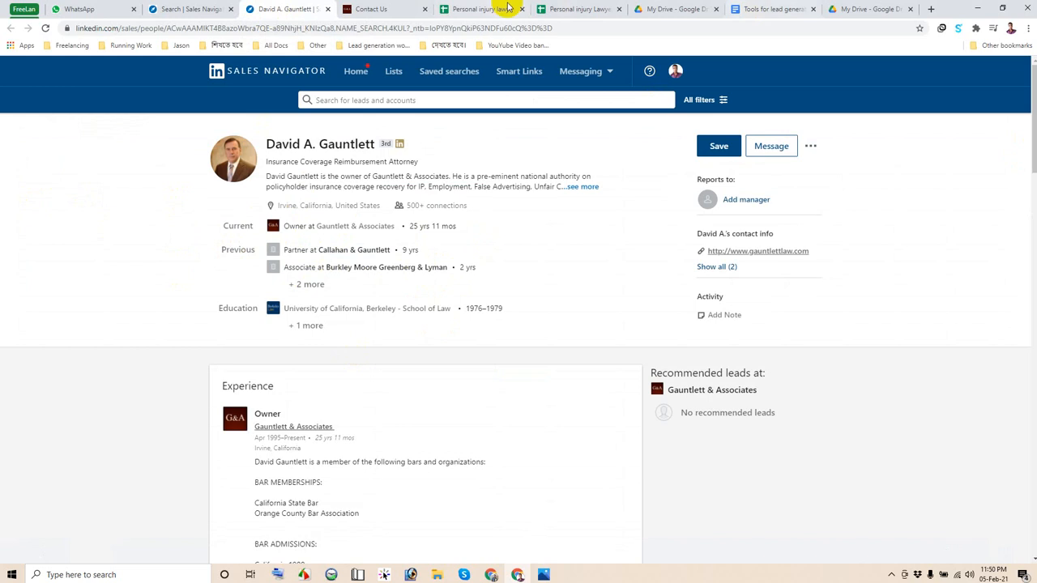
left_click(379, 9)
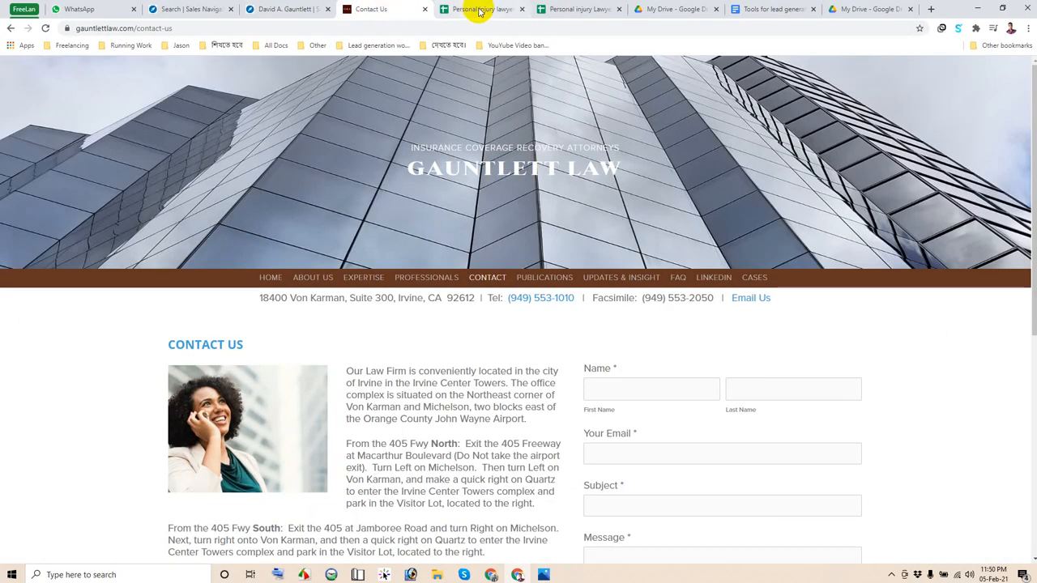
left_click(480, 10)
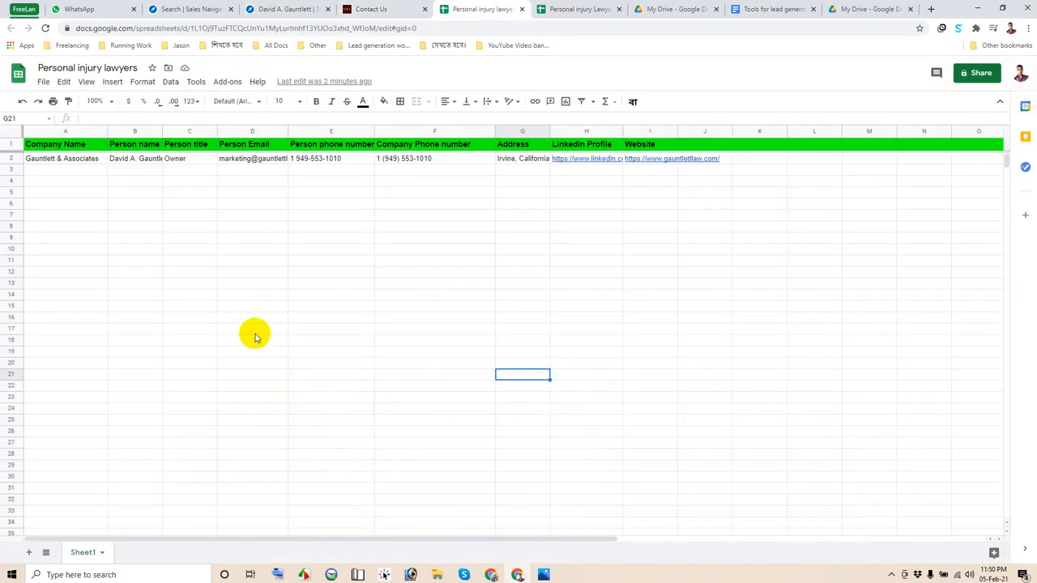